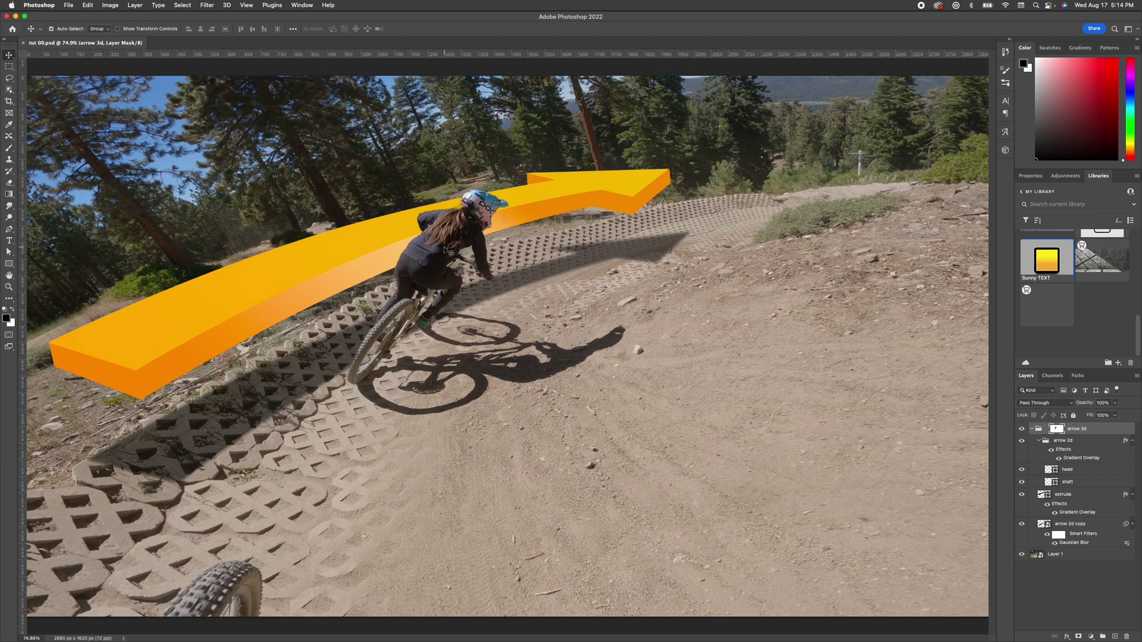
Step: Bring up the file browser with Cmd+O to reach the Desktop screenshot file
{"action": "key", "text": "super"}
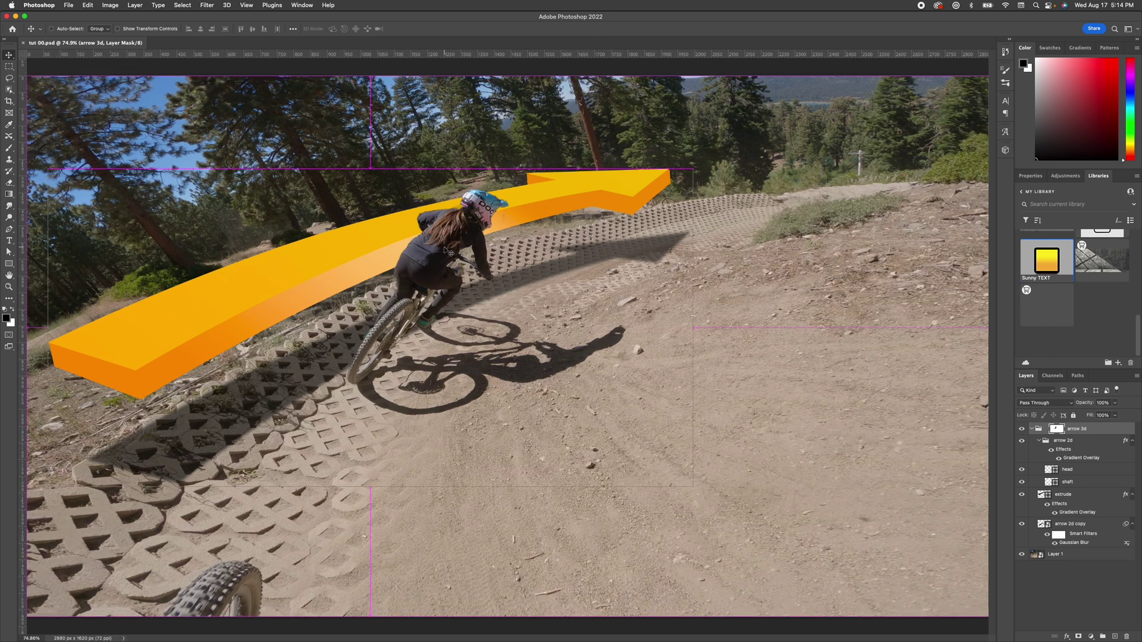
{"action": "key", "text": "super+o"}
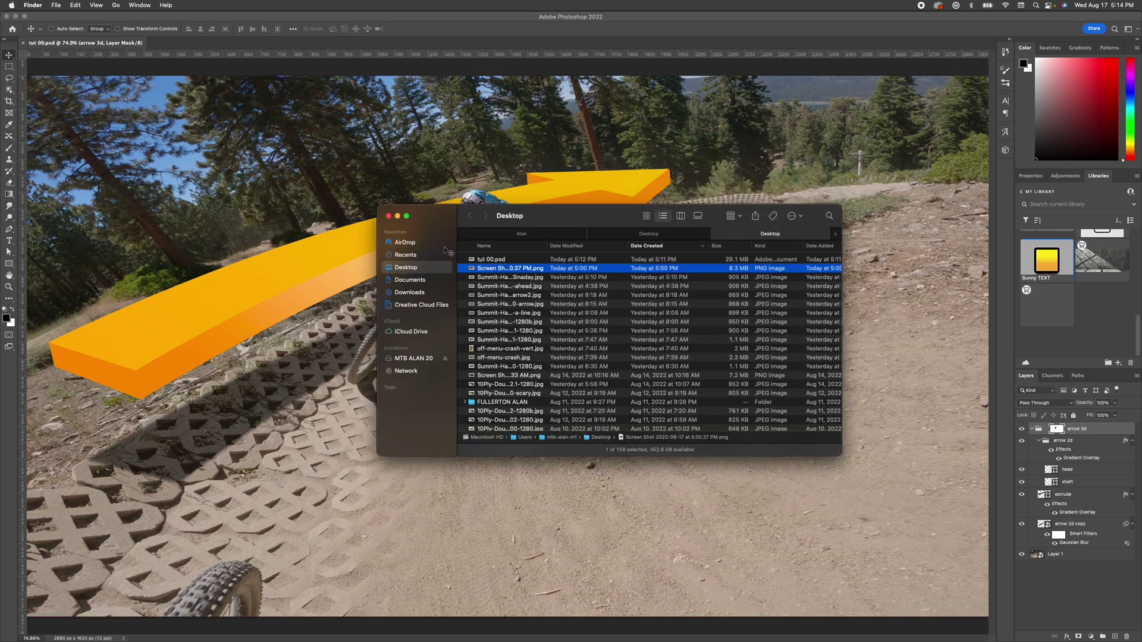
Step: Open the bike screenshot, crop it to 16:9 without black bars, and convert Layer 1 to a smart object
{"action": "key", "text": "Escape"}
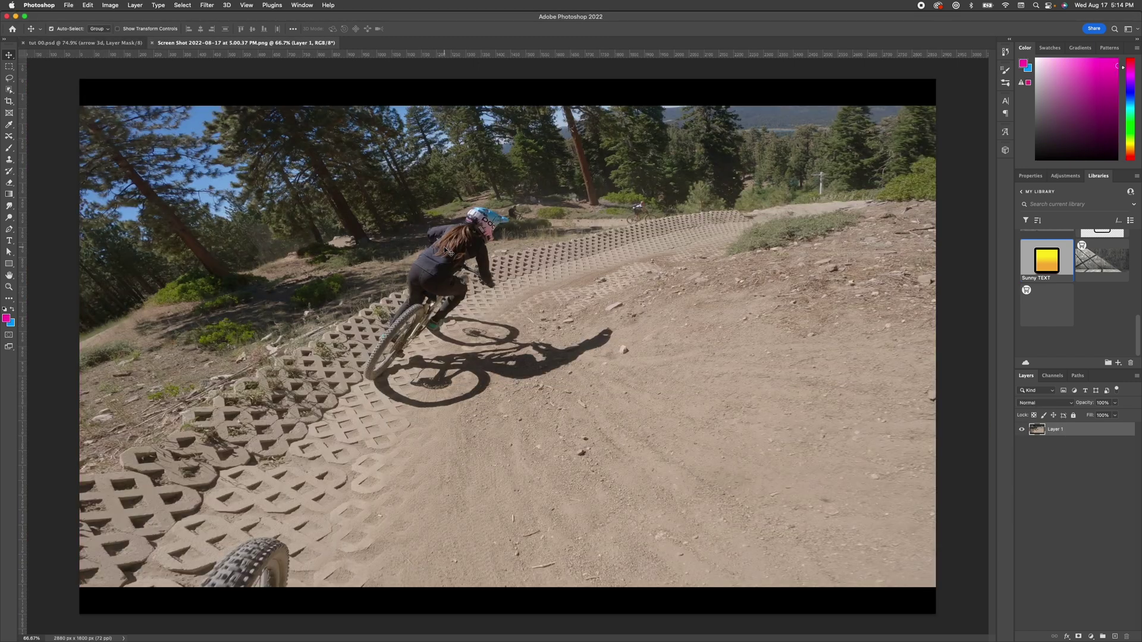
{"action": "key", "text": "c"}
{"action": "double_click", "coordinate": [450, 253]}
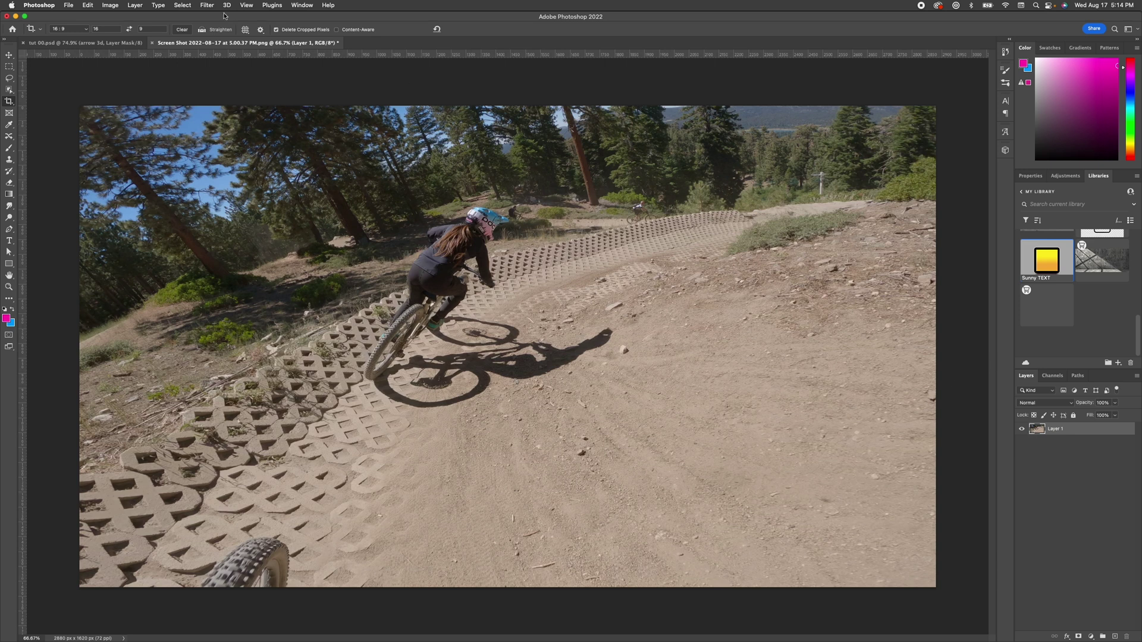
{"action": "left_click", "coordinate": [207, 6]}
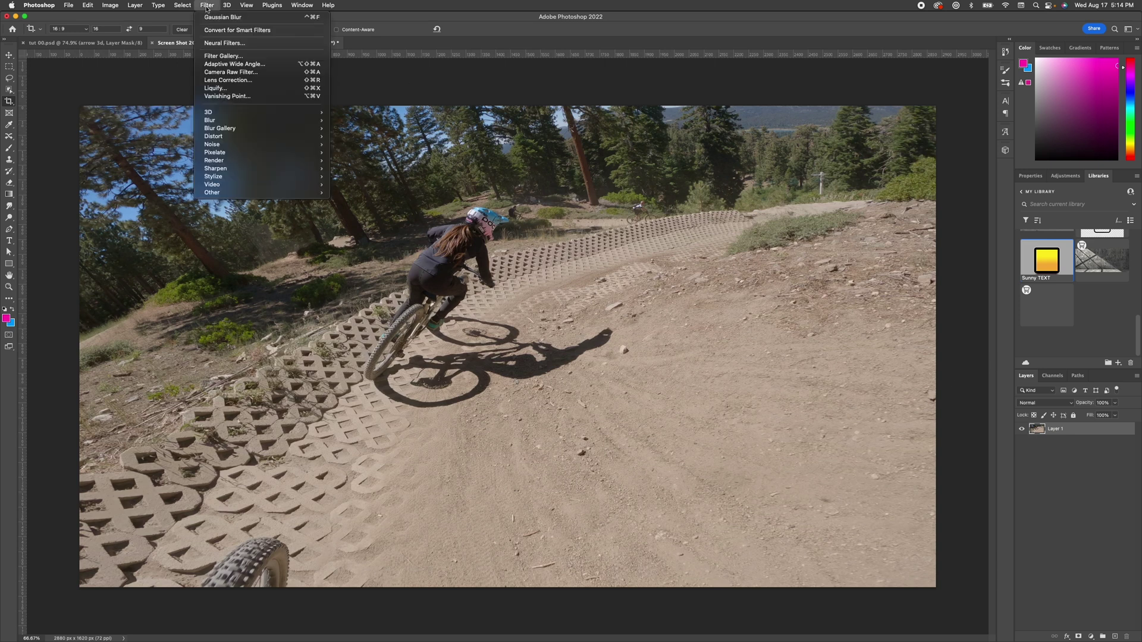
{"action": "left_click", "coordinate": [230, 31]}
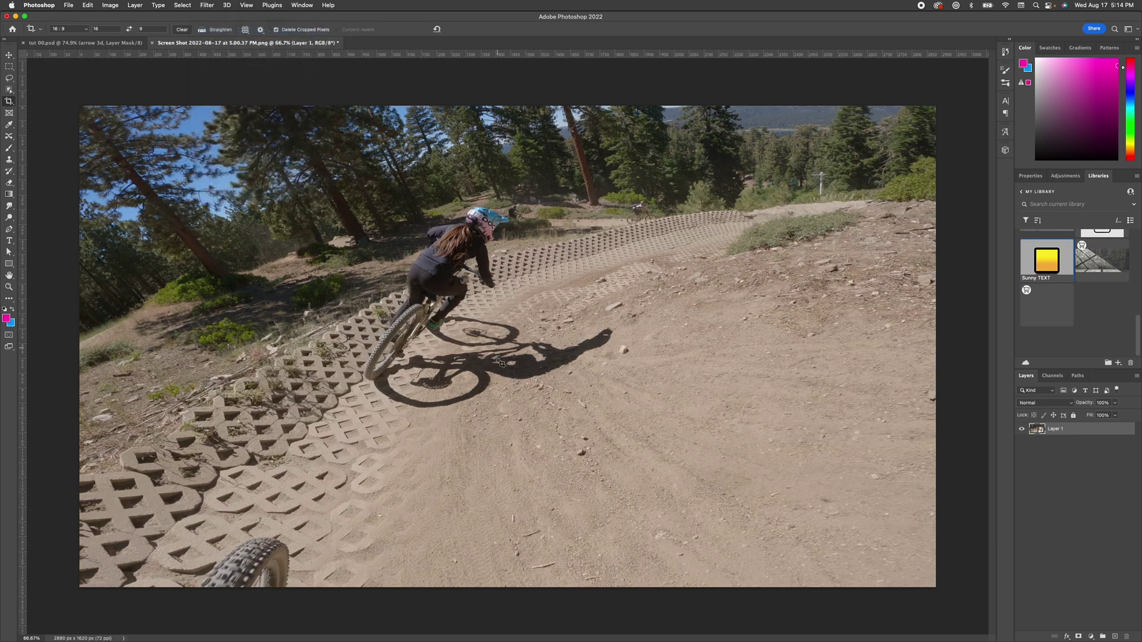
Step: Try a tighter crop around the rider, then undo it to keep the full 16:9 frame
{"action": "left_click", "coordinate": [371, 544]}
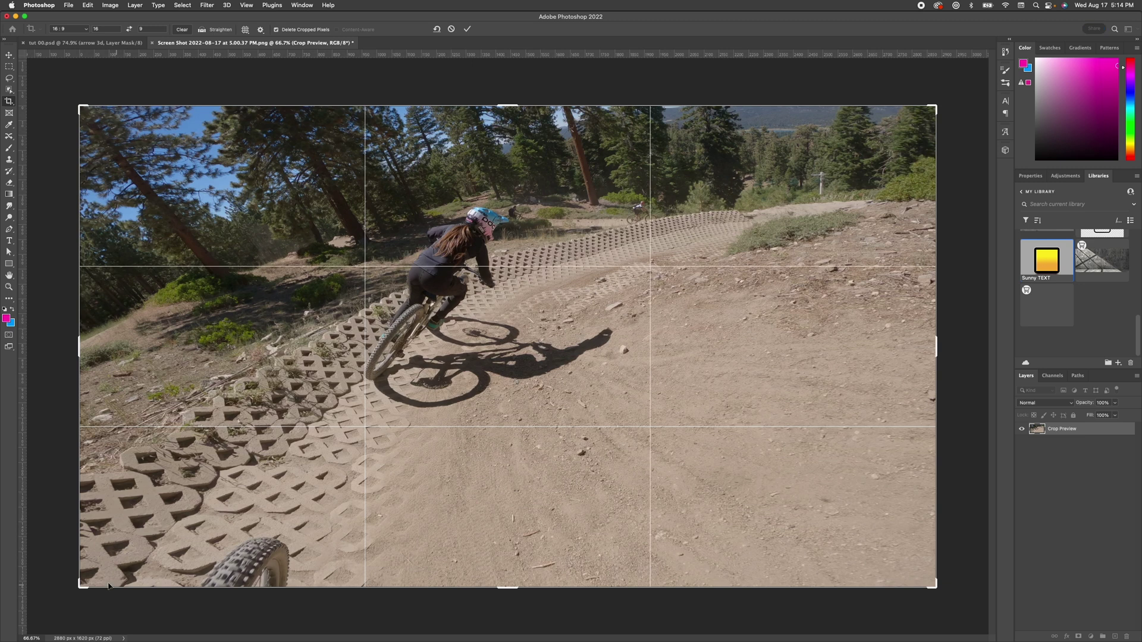
{"action": "left_click_drag", "start_coordinate": [83, 588], "coordinate": [255, 486]}
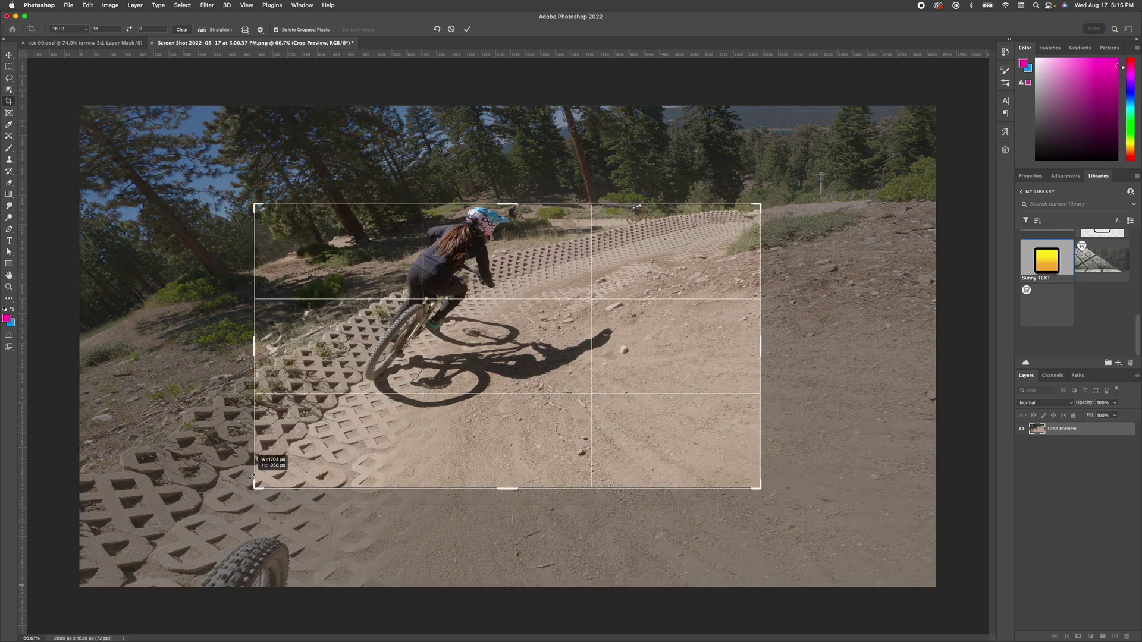
{"action": "left_click_drag", "start_coordinate": [479, 423], "coordinate": [511, 455]}
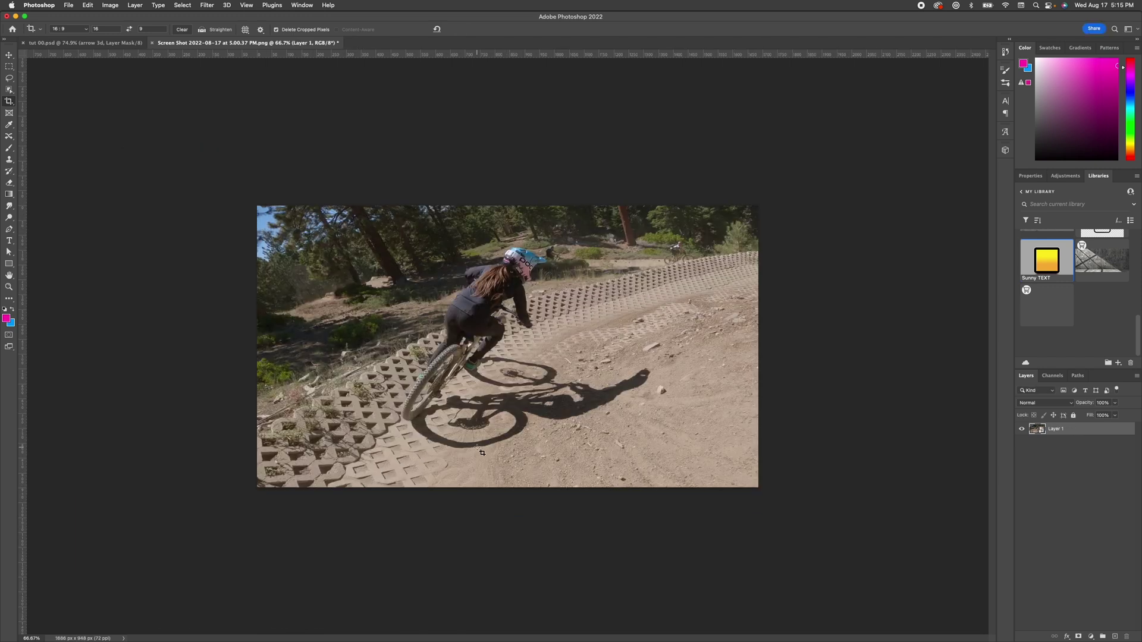
{"action": "key", "text": "super+z"}
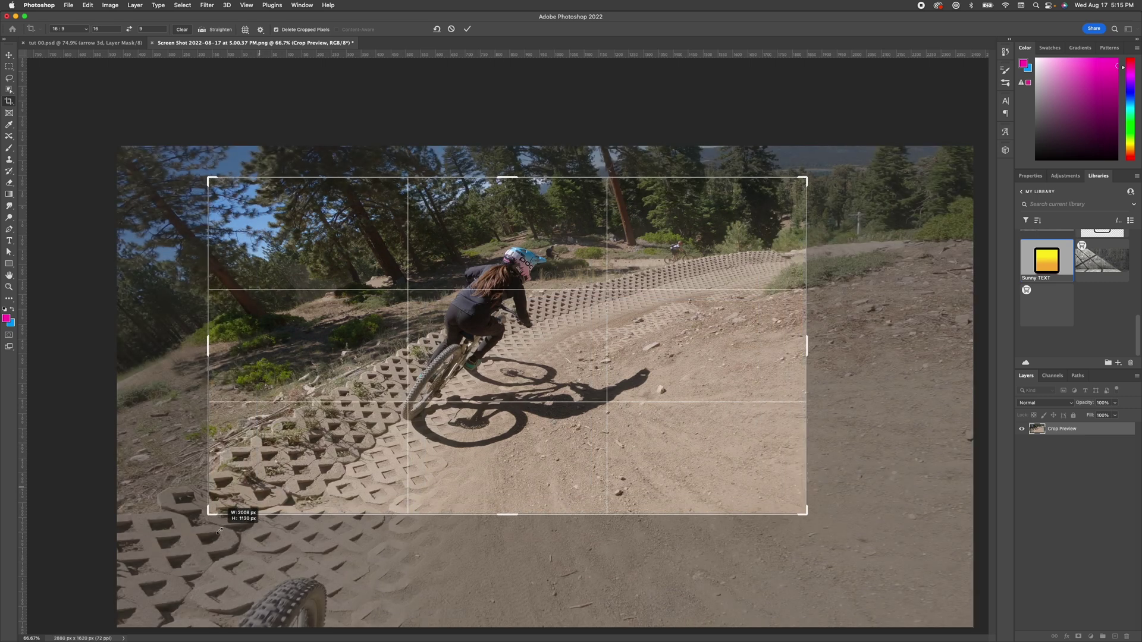
{"action": "key", "text": "super+shift+z"}
{"action": "key", "text": "super+z"}
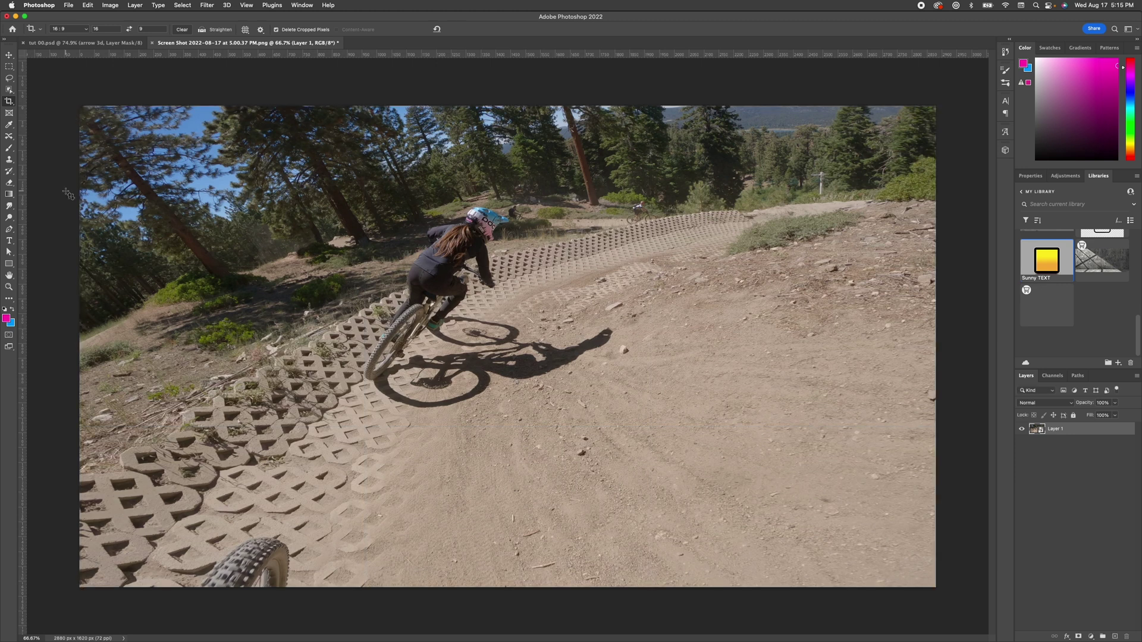
{"action": "key", "text": "p"}
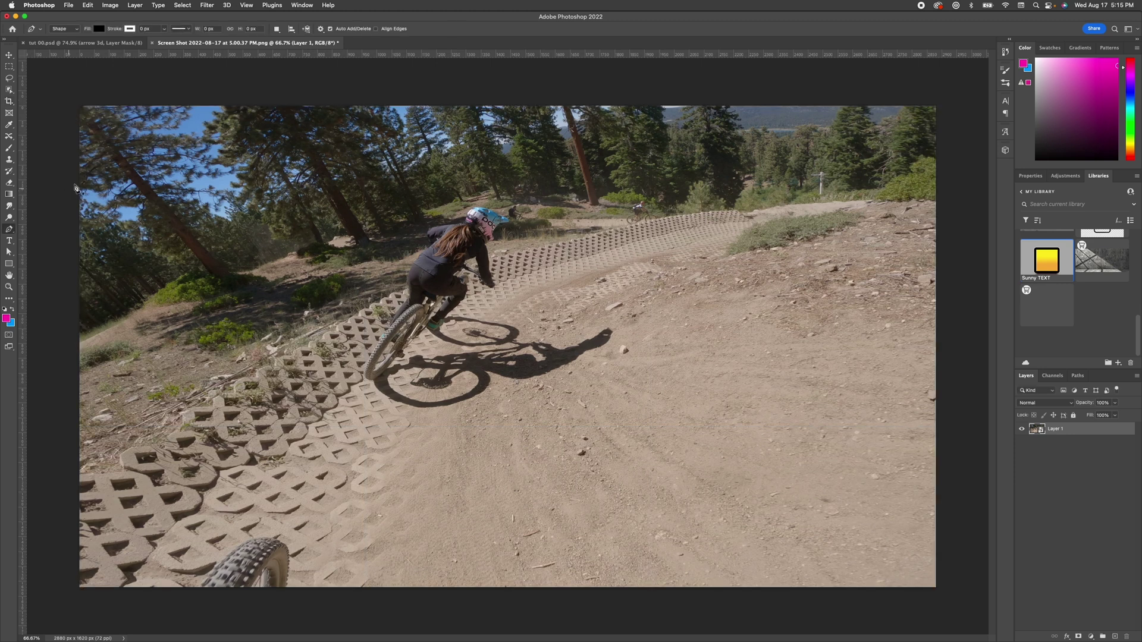
Step: Set the Pen shape fill colour to white
{"action": "left_click", "coordinate": [99, 31]}
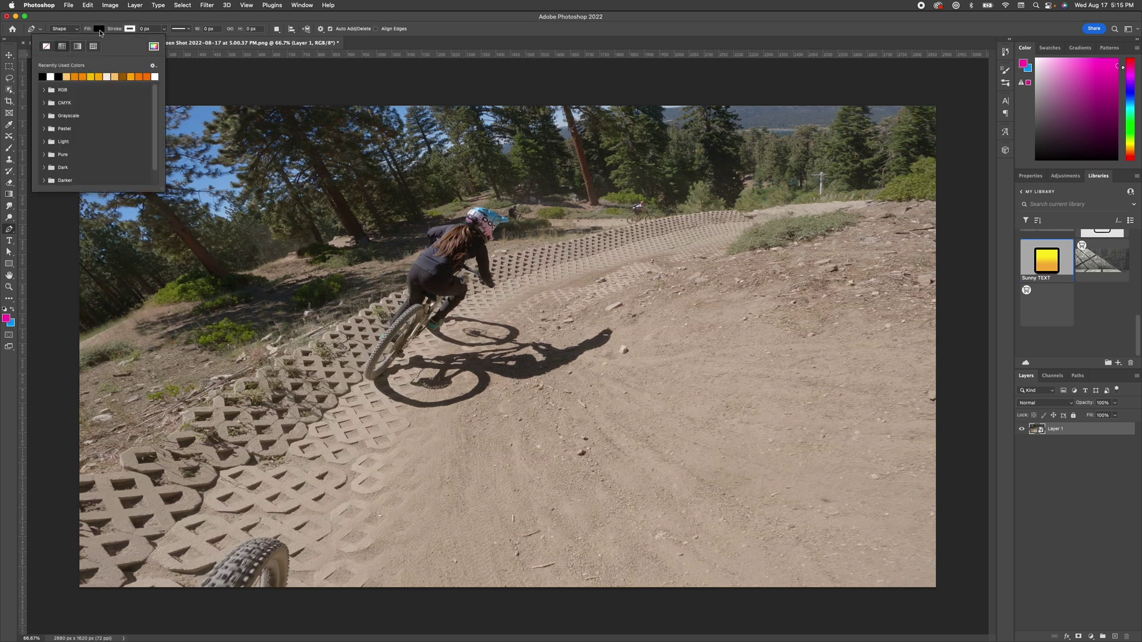
{"action": "left_click", "coordinate": [51, 76]}
{"action": "left_click", "coordinate": [114, 20]}
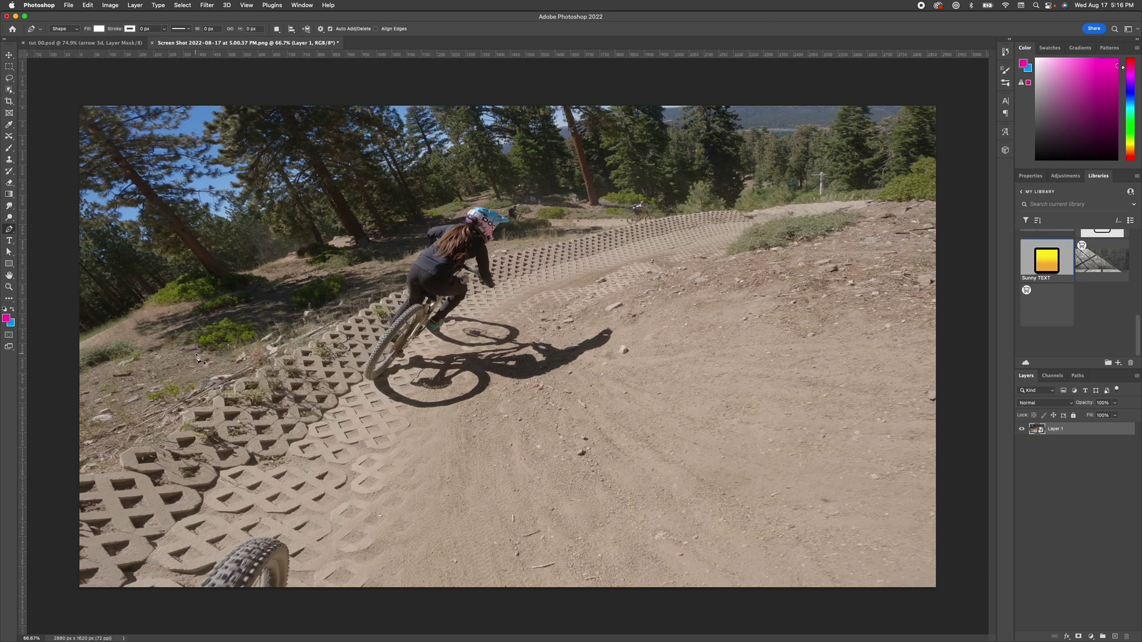
Step: Compare with the finished arrow composite, then place the shaft shape's first point on the screenshot
{"action": "left_click", "coordinate": [119, 44]}
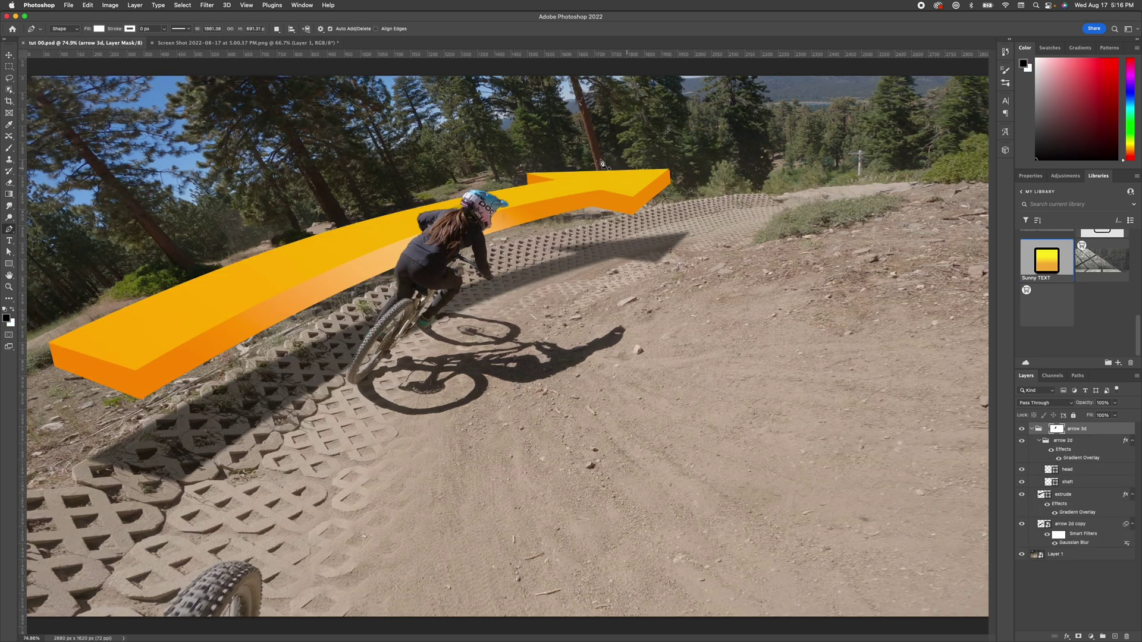
{"action": "left_click", "coordinate": [180, 43]}
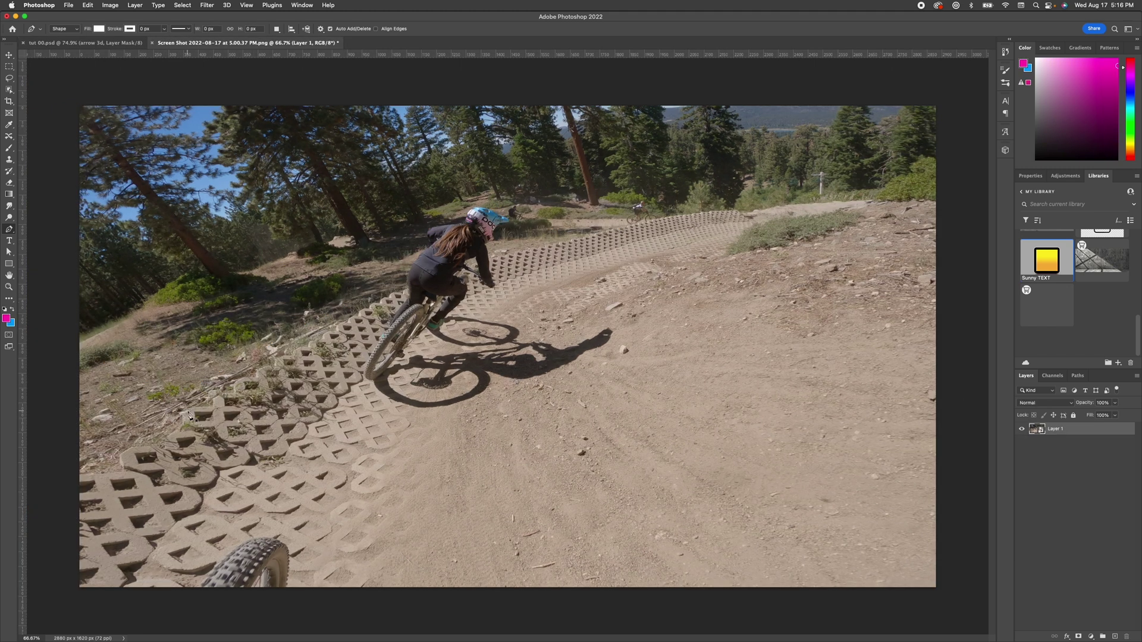
{"action": "left_click", "coordinate": [189, 415]}
Step: Add a second point toward the berm, keeping the Pen in filled Shape mode
{"action": "left_click", "coordinate": [570, 244]}
{"action": "left_click", "coordinate": [63, 29]}
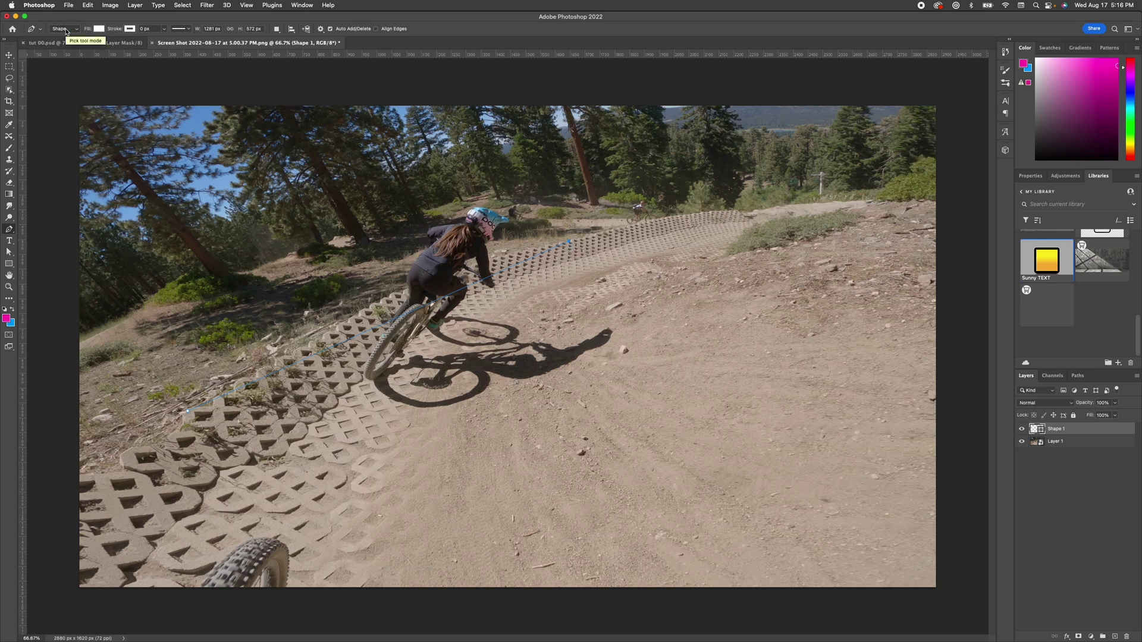
{"action": "left_click", "coordinate": [66, 29]}
Step: Bend the white shape into a curve beside the rider, then compare with the finished composite
{"action": "left_click_drag", "start_coordinate": [408, 312], "coordinate": [335, 186]}
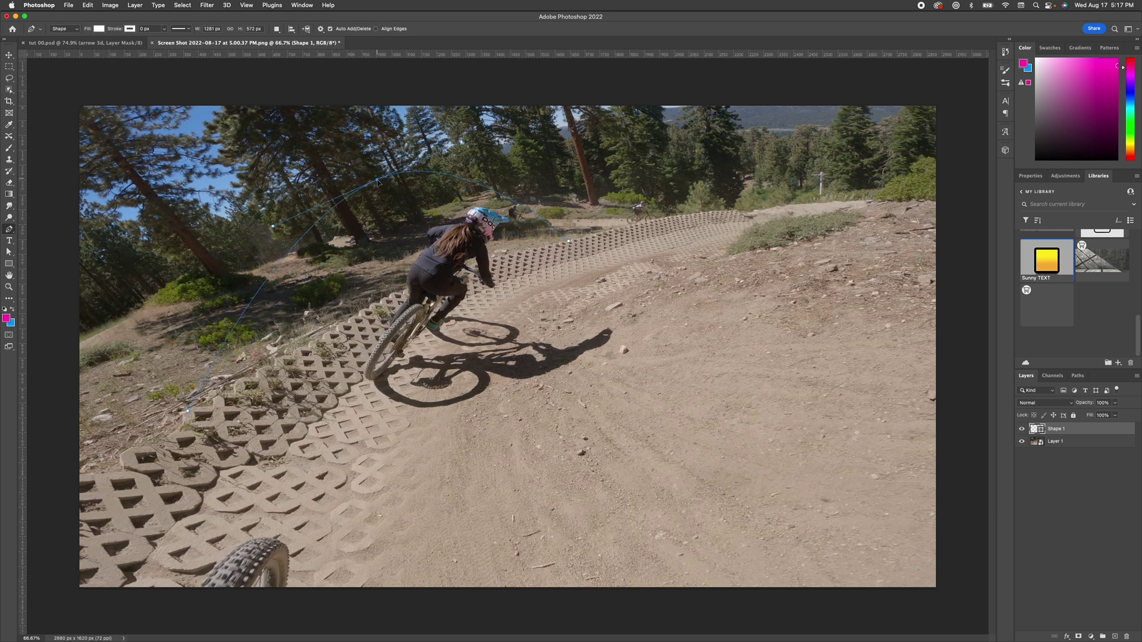
{"action": "left_click_drag", "start_coordinate": [318, 306], "coordinate": [399, 295]}
{"action": "left_click", "coordinate": [401, 293]}
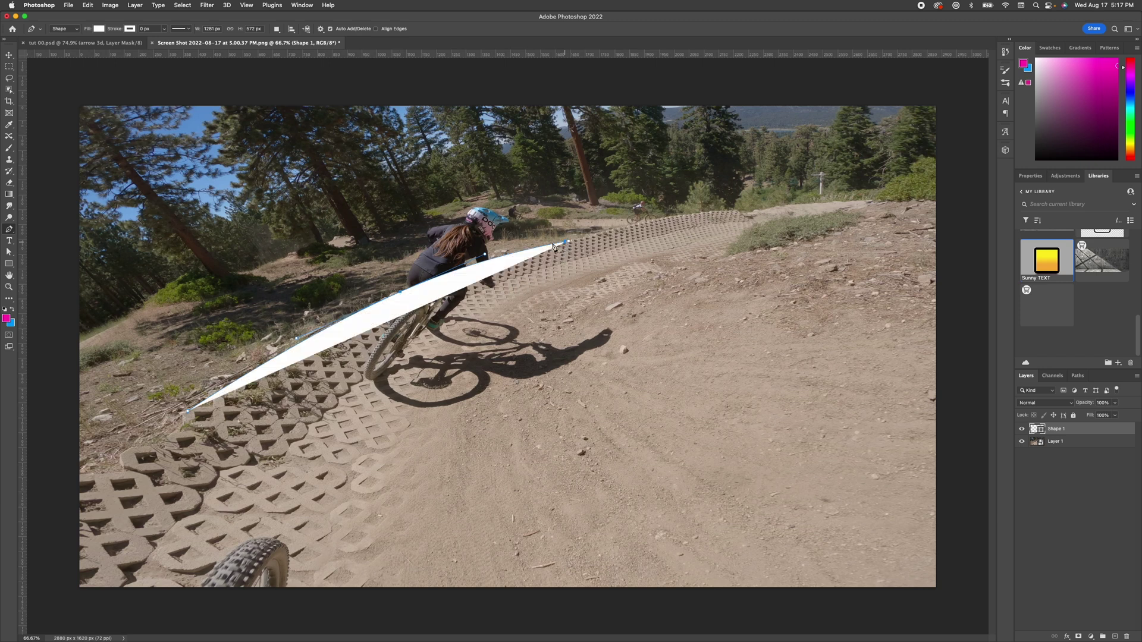
{"action": "left_click", "coordinate": [141, 44]}
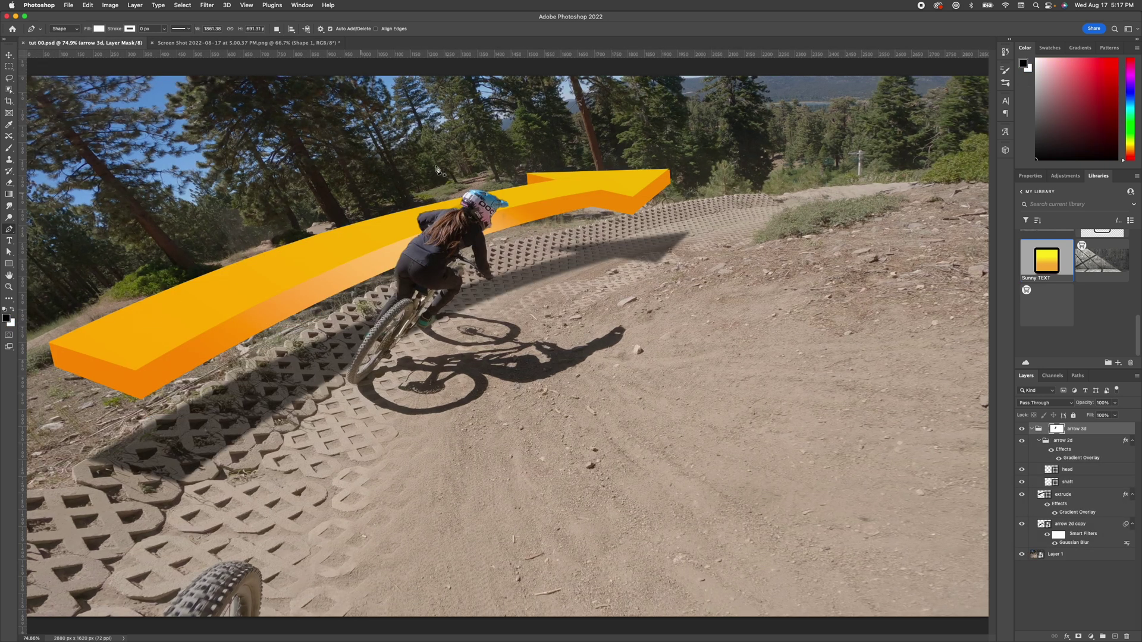
Step: After checking the reference, add points beyond the rider and at the lower left to form a wedge
{"action": "left_click", "coordinate": [236, 43]}
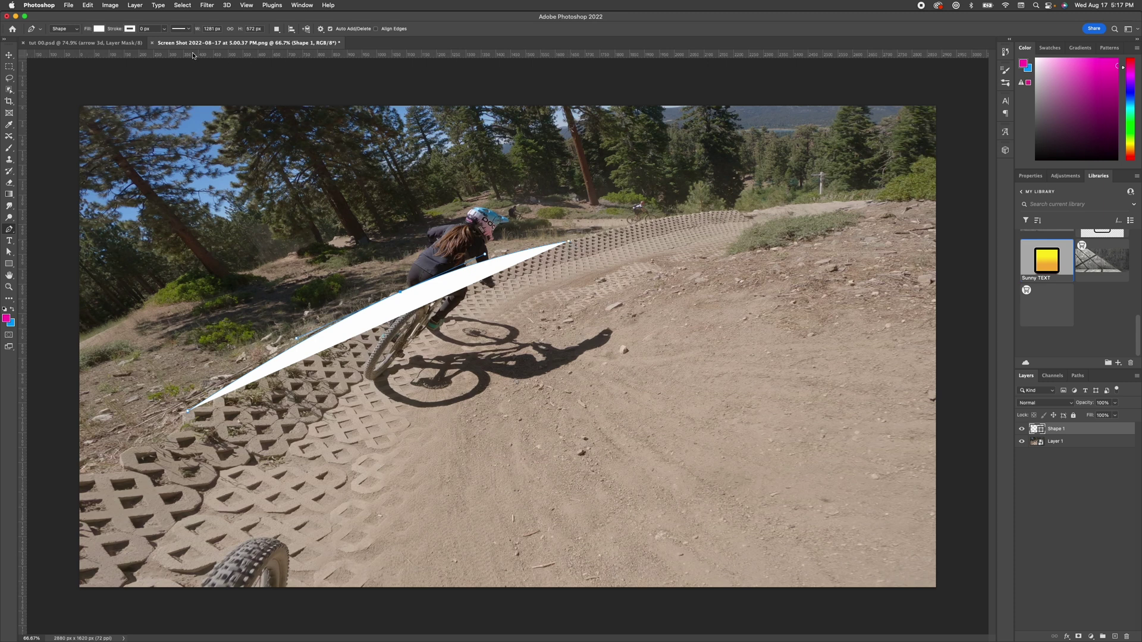
{"action": "left_click", "coordinate": [99, 44]}
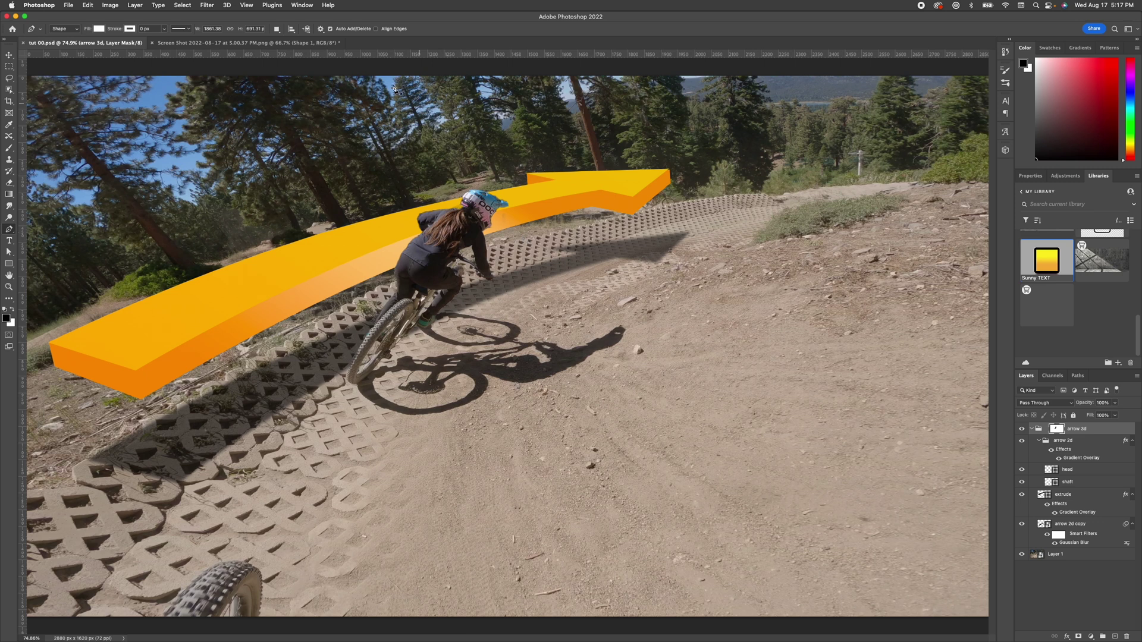
{"action": "left_click", "coordinate": [311, 44]}
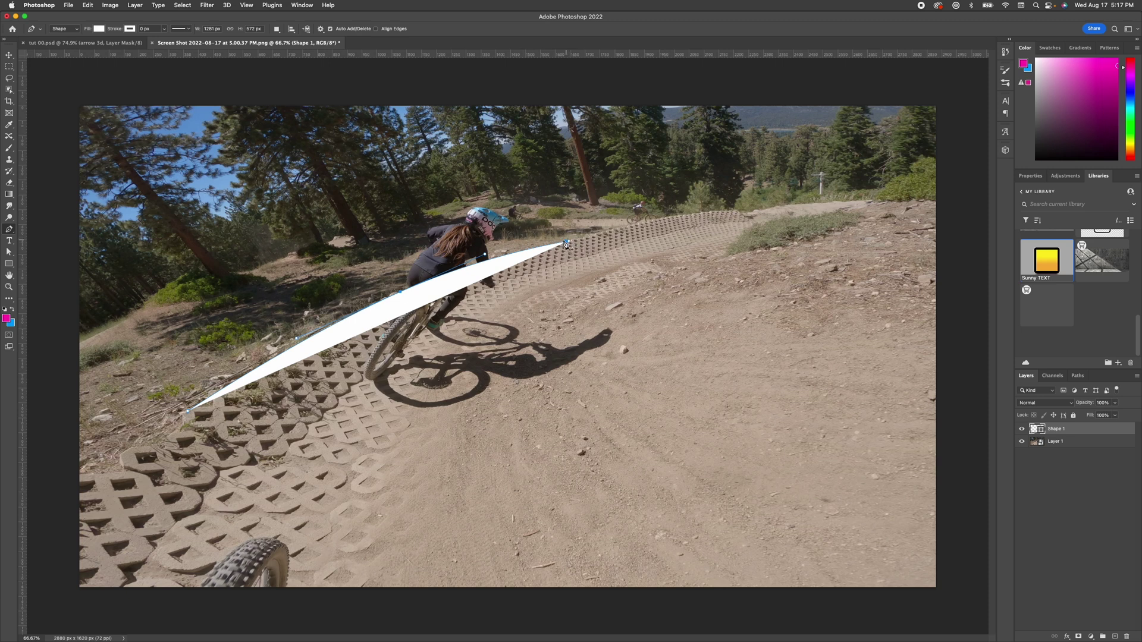
{"action": "left_click", "coordinate": [533, 237]}
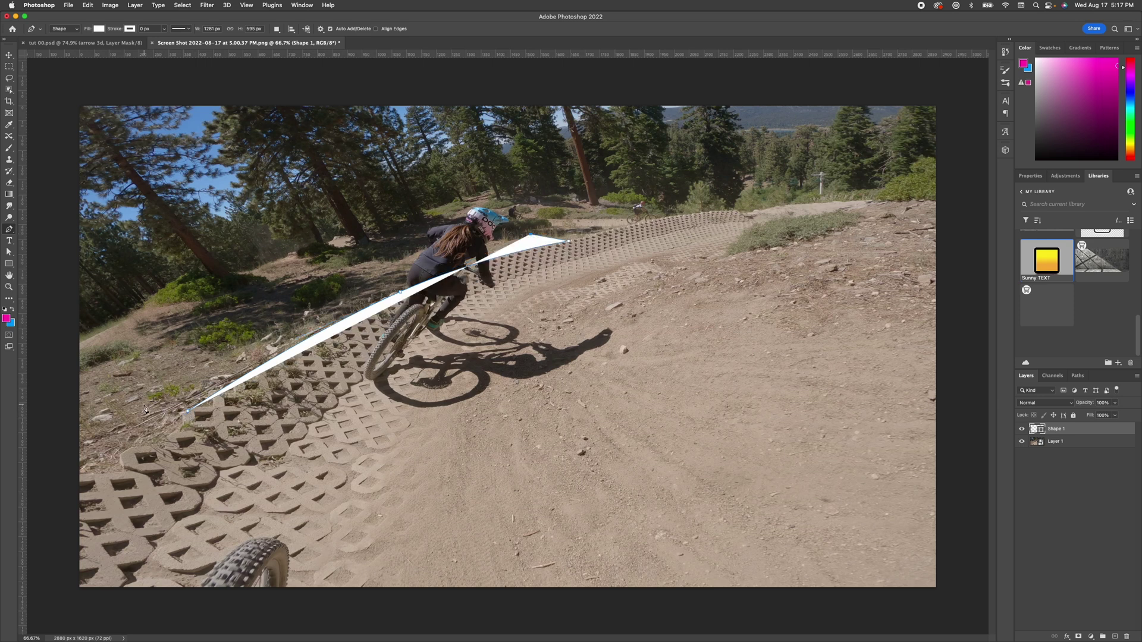
{"action": "left_click", "coordinate": [108, 399]}
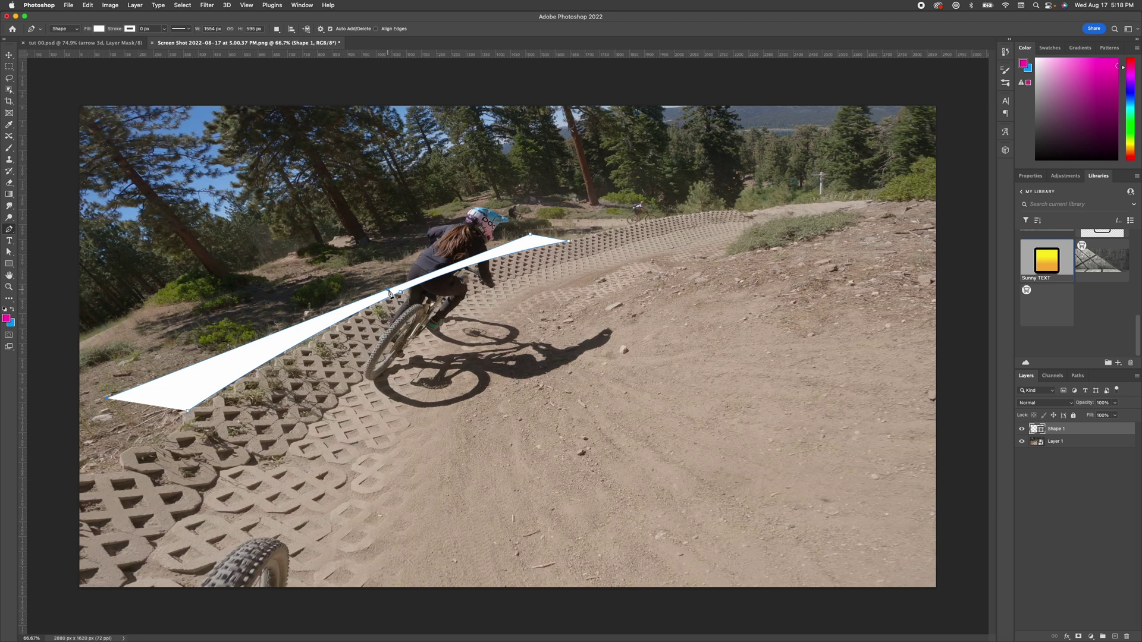
Step: Drag a curved anchor on the wedge's upper edge and fine-tune the bow
{"action": "left_click_drag", "start_coordinate": [389, 292], "coordinate": [358, 285]}
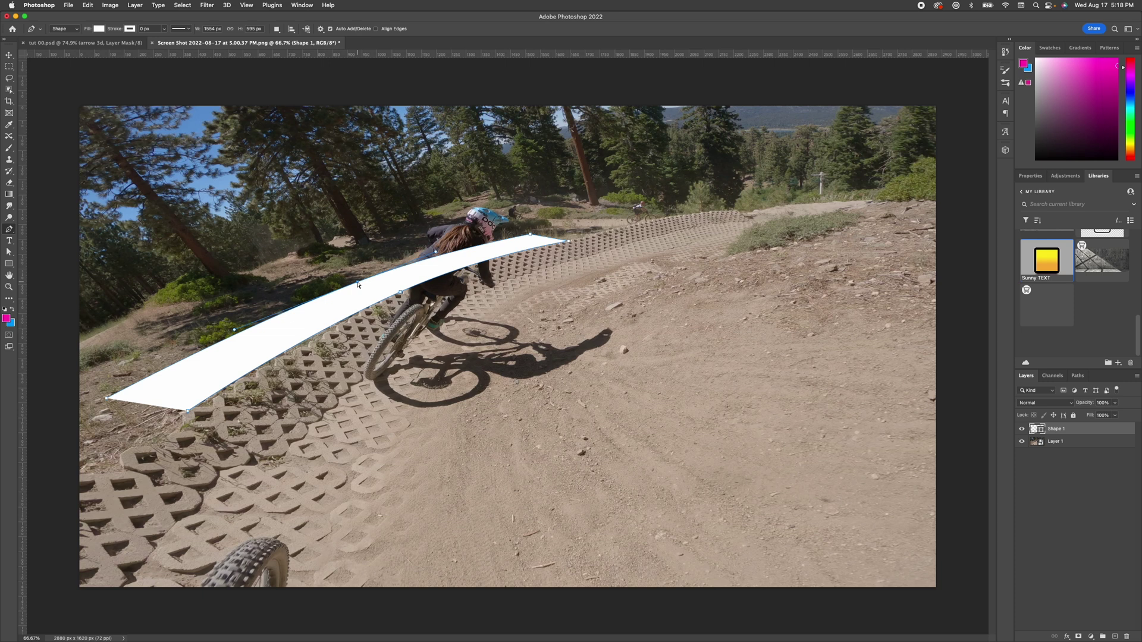
{"action": "left_click_drag", "start_coordinate": [358, 285], "coordinate": [357, 286]}
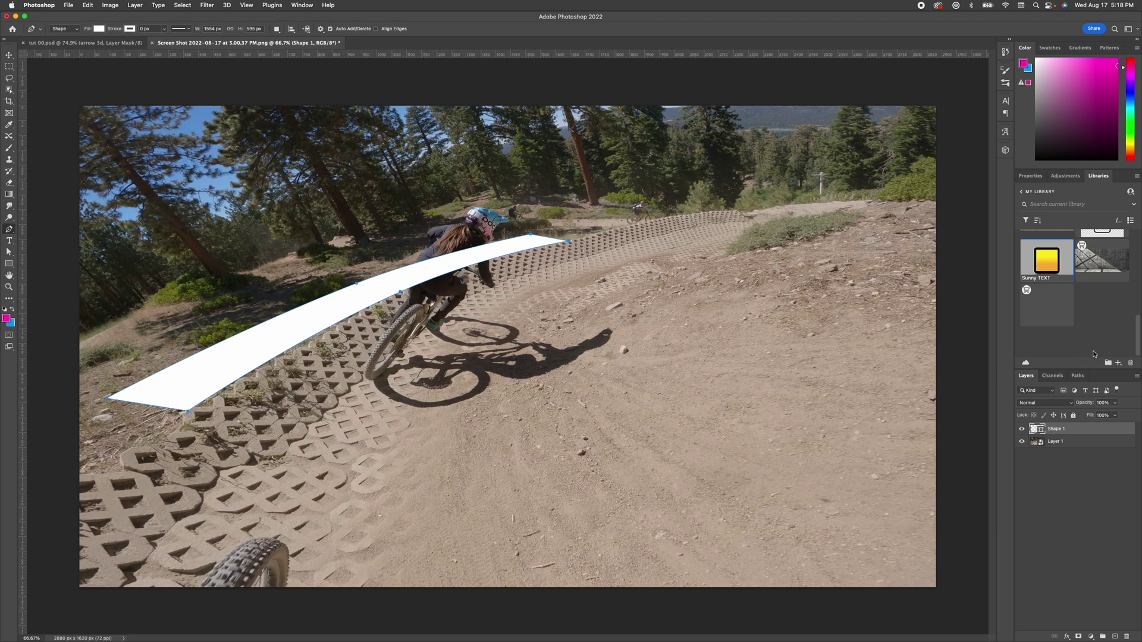
Step: Rename the Shape 1 layer to 'shaft', deselect it, and start a new shape near the helmet
{"action": "double_click", "coordinate": [1057, 429]}
{"action": "type", "text": "shaft"}
{"action": "key", "text": "Return"}
{"action": "left_click", "coordinate": [1088, 488]}
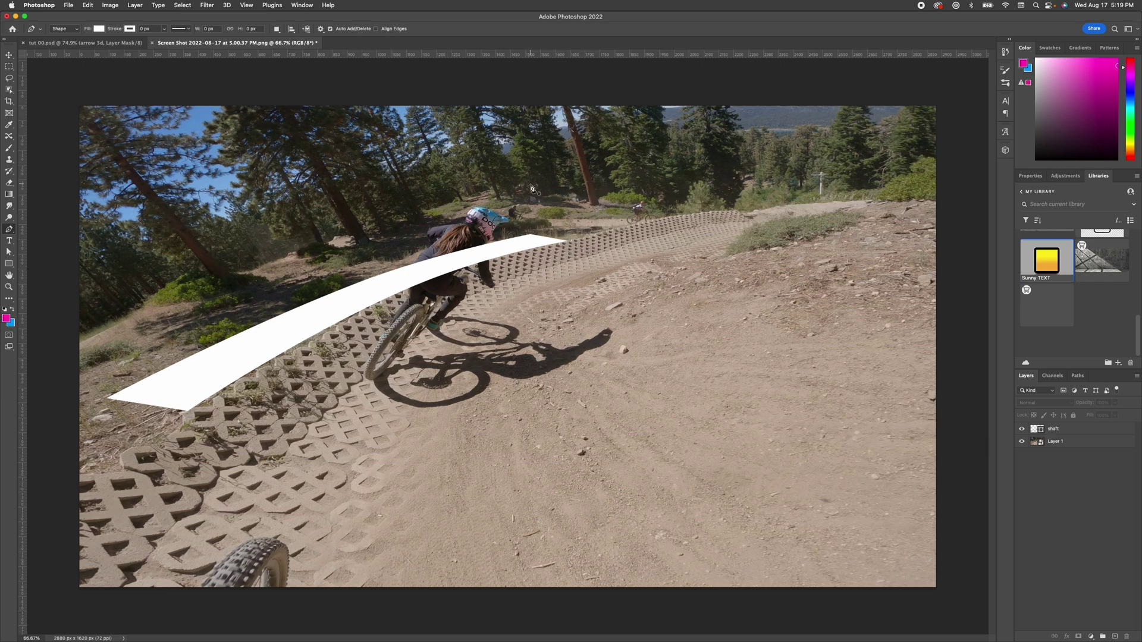
{"action": "left_click", "coordinate": [509, 228]}
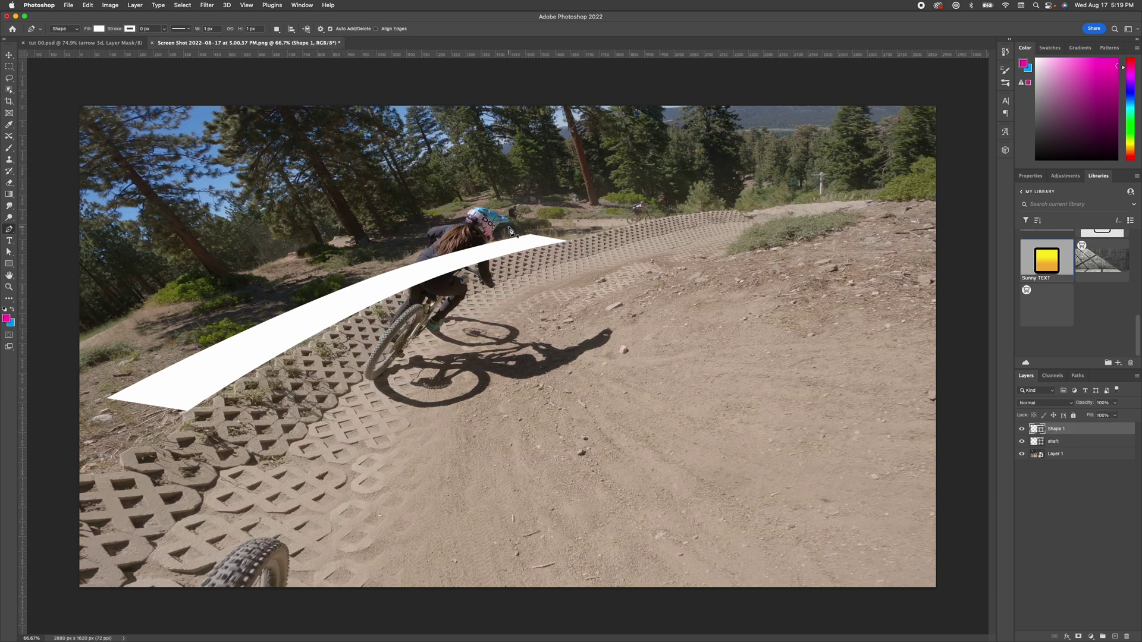
Step: Draw the triangular white arrowhead out to its tip and commit the shape
{"action": "left_click", "coordinate": [582, 250]}
{"action": "left_click", "coordinate": [605, 226]}
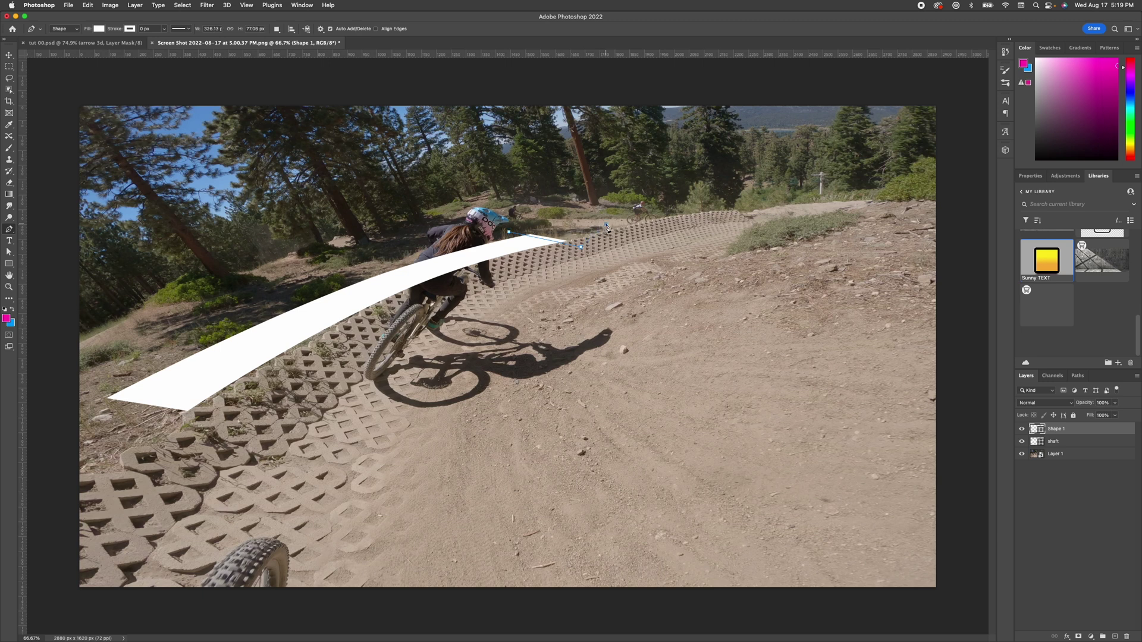
{"action": "left_click", "coordinate": [510, 235]}
{"action": "key", "text": "Return"}
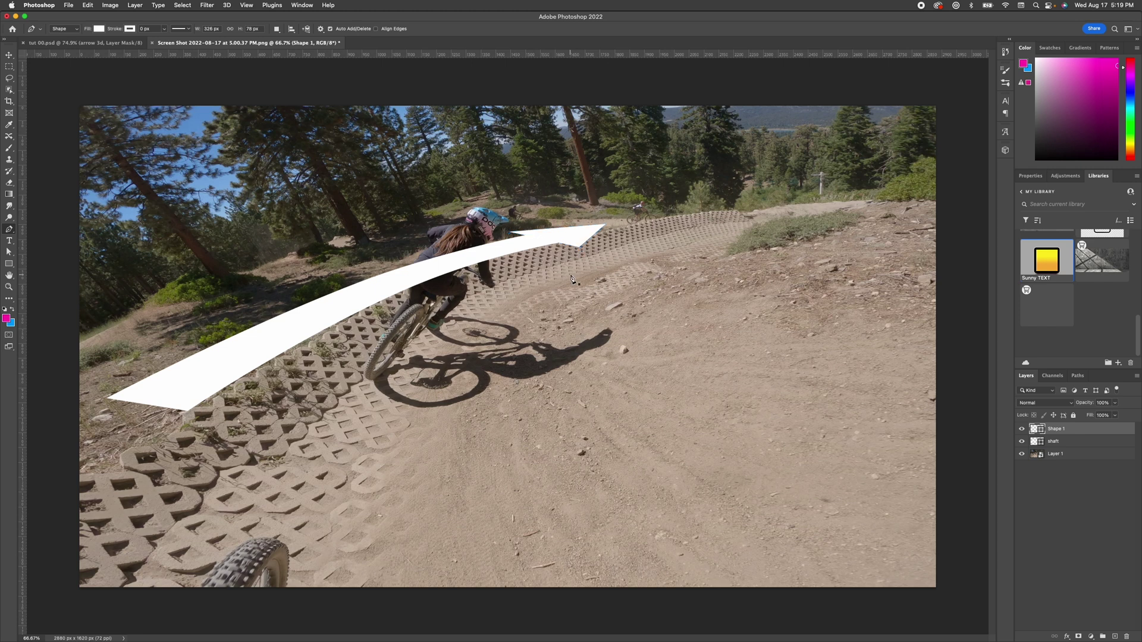
Step: Name the arrowhead layer 'head' and group it with the shaft layer
{"action": "double_click", "coordinate": [1052, 429]}
{"action": "type", "text": "head"}
{"action": "key", "text": "Return"}
{"action": "left_click", "coordinate": [1045, 446], "text": "shift"}
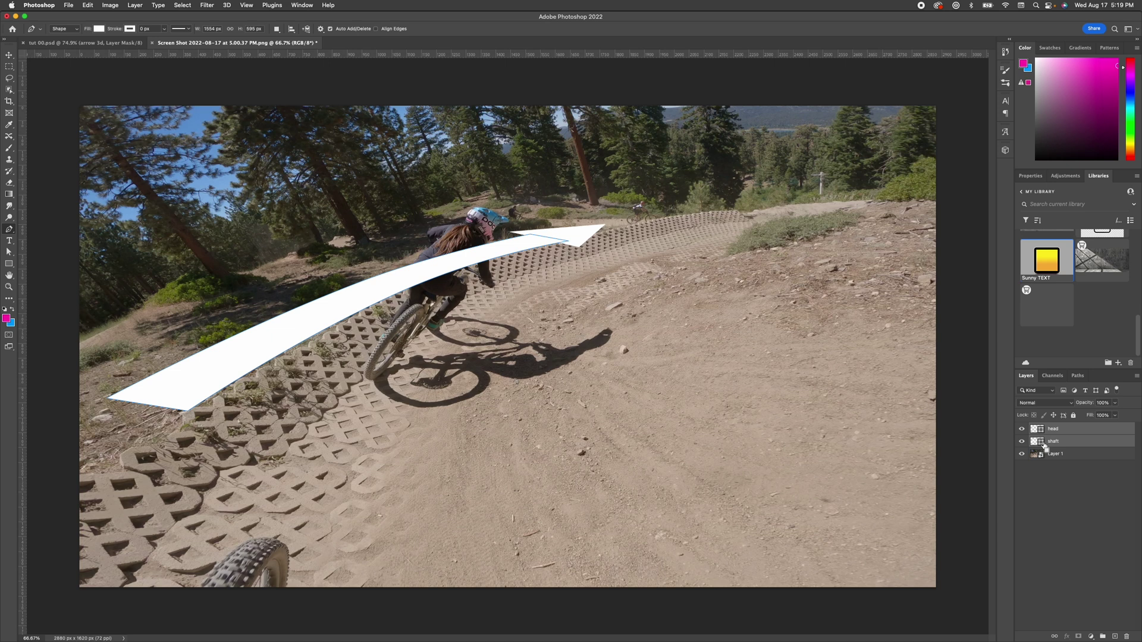
{"action": "key", "text": "super+g"}
Step: Rename Group 1 to 'arrow 2d'
{"action": "double_click", "coordinate": [1056, 428]}
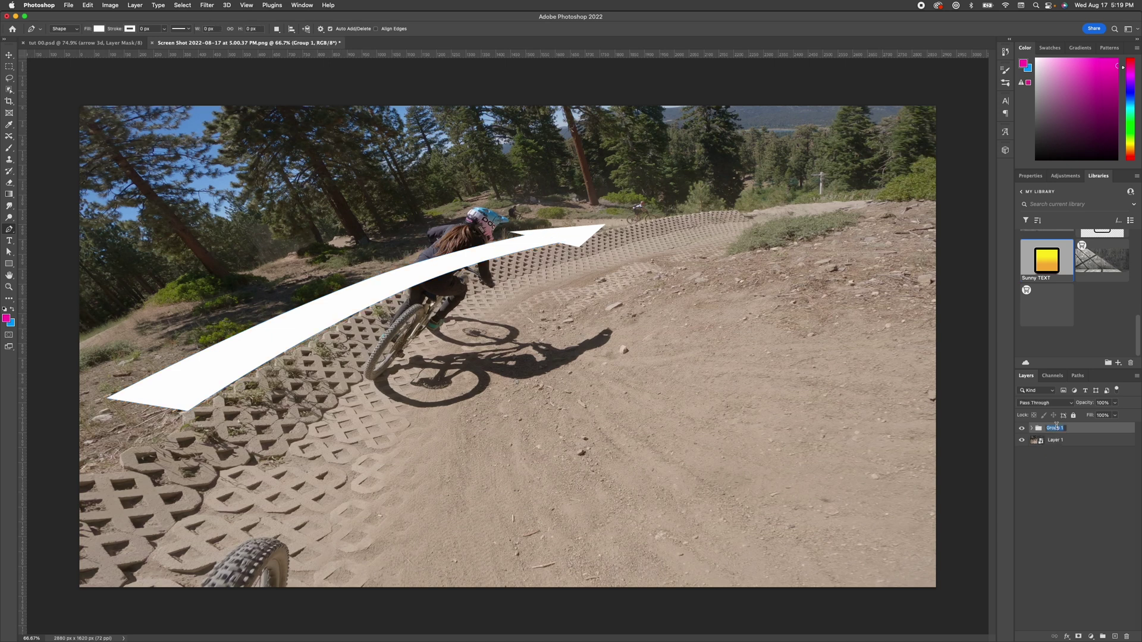
{"action": "type", "text": "arrow 2d"}
{"action": "key", "text": "Return"}
Step: Compare with the finished 3D arrow, deselect the group, and try then remove a vertical guide
{"action": "left_click", "coordinate": [122, 42]}
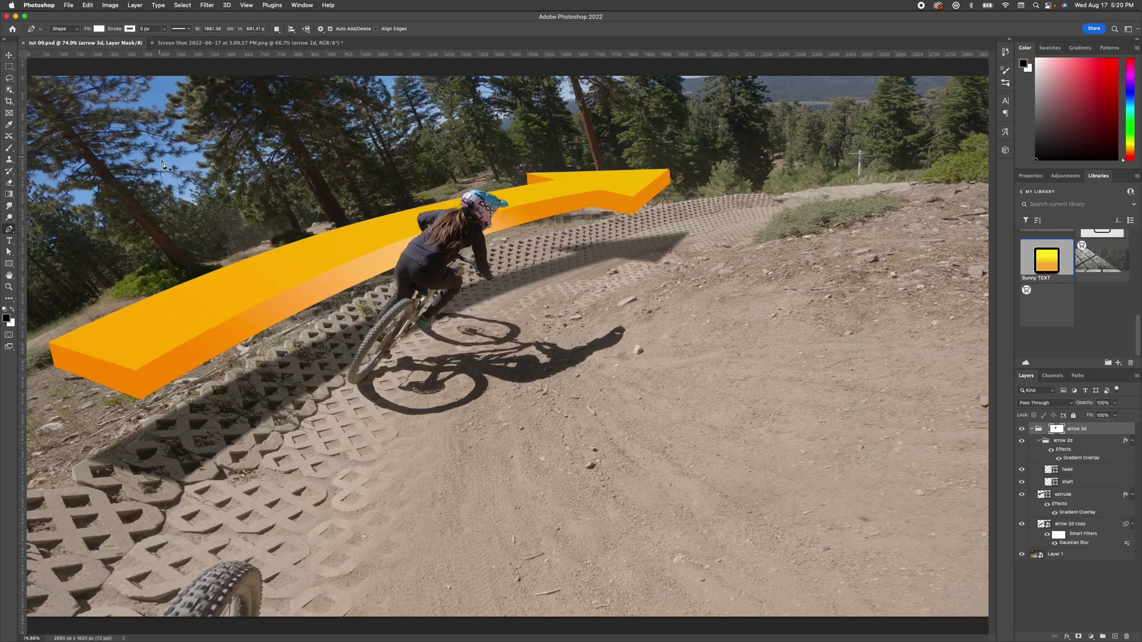
{"action": "left_click", "coordinate": [205, 43]}
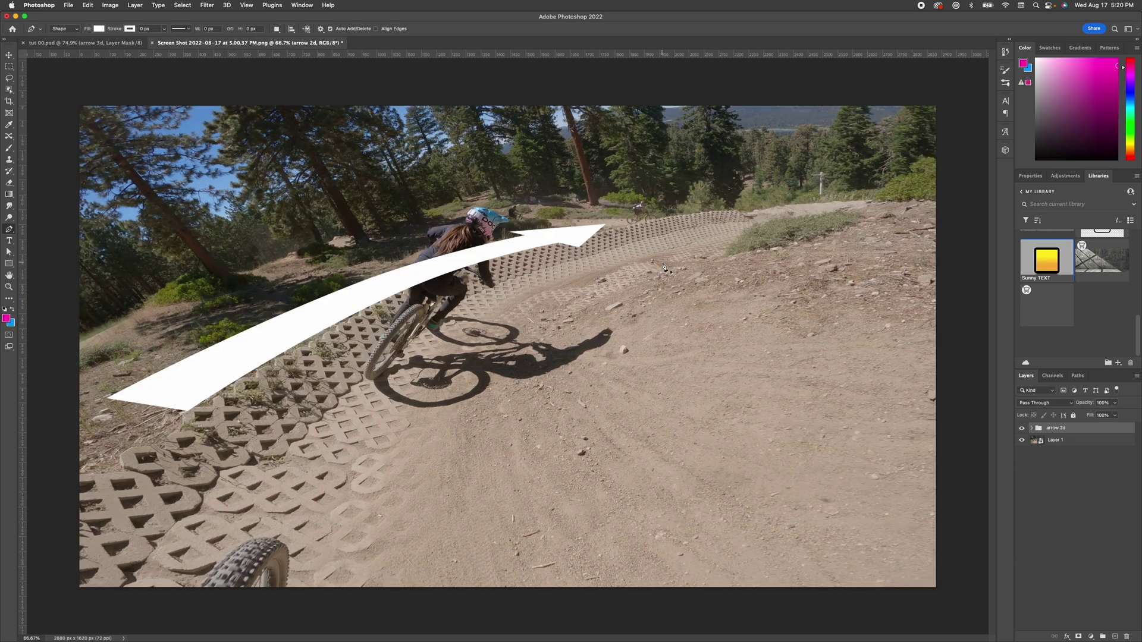
{"action": "left_click", "coordinate": [1074, 480]}
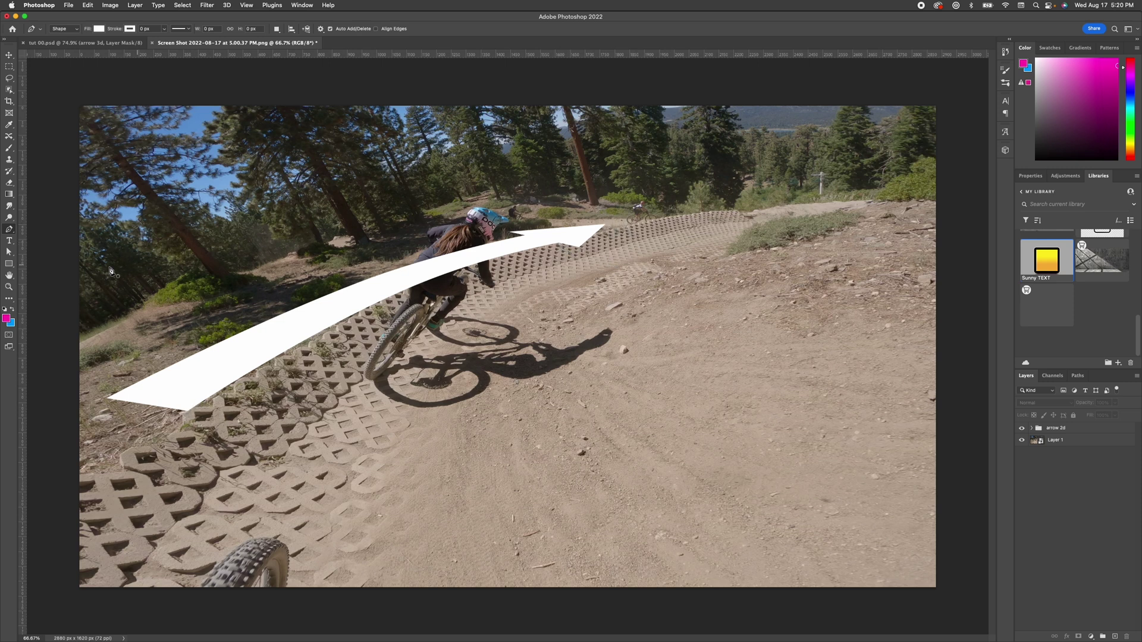
{"action": "left_click_drag", "start_coordinate": [25, 278], "coordinate": [606, 281]}
{"action": "key", "text": "super+z"}
Step: Zoom in and draw a white side piece from the arrow tip down and to the left
{"action": "scroll", "coordinate": [605, 223], "scroll_direction": "up", "scroll_amount": 6}
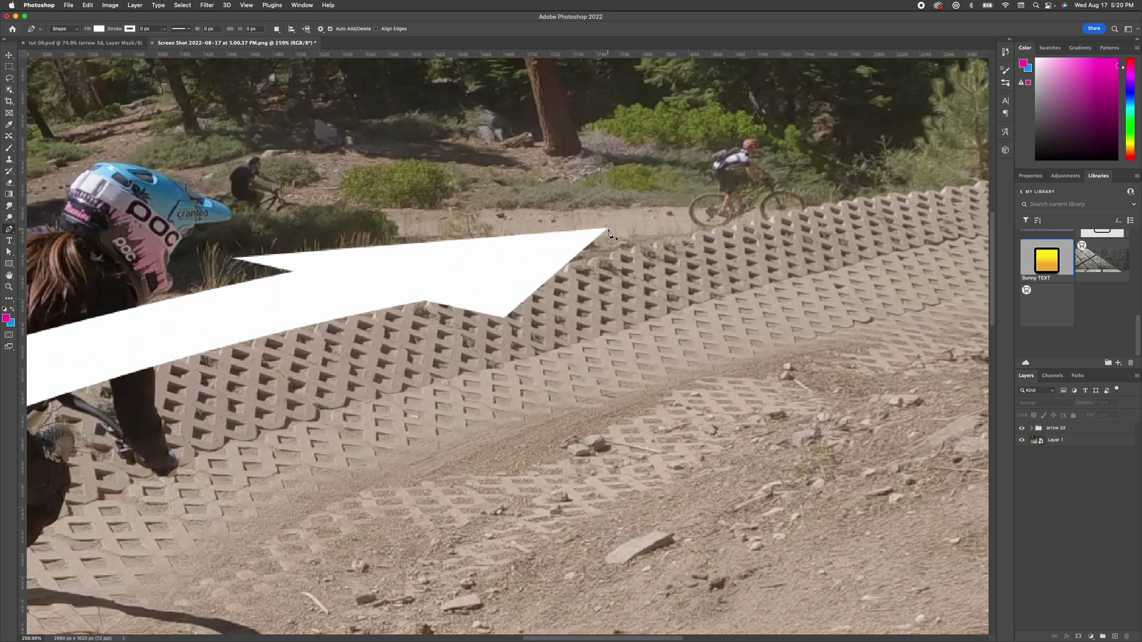
{"action": "left_click", "coordinate": [608, 229]}
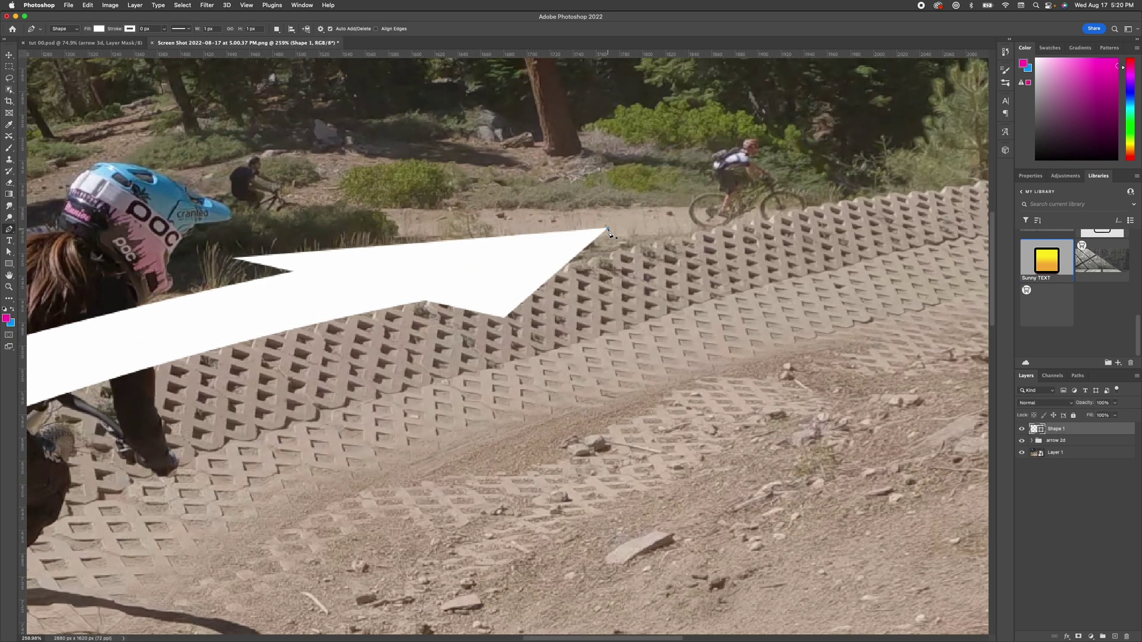
{"action": "left_click", "coordinate": [608, 291]}
{"action": "left_click", "coordinate": [507, 369]}
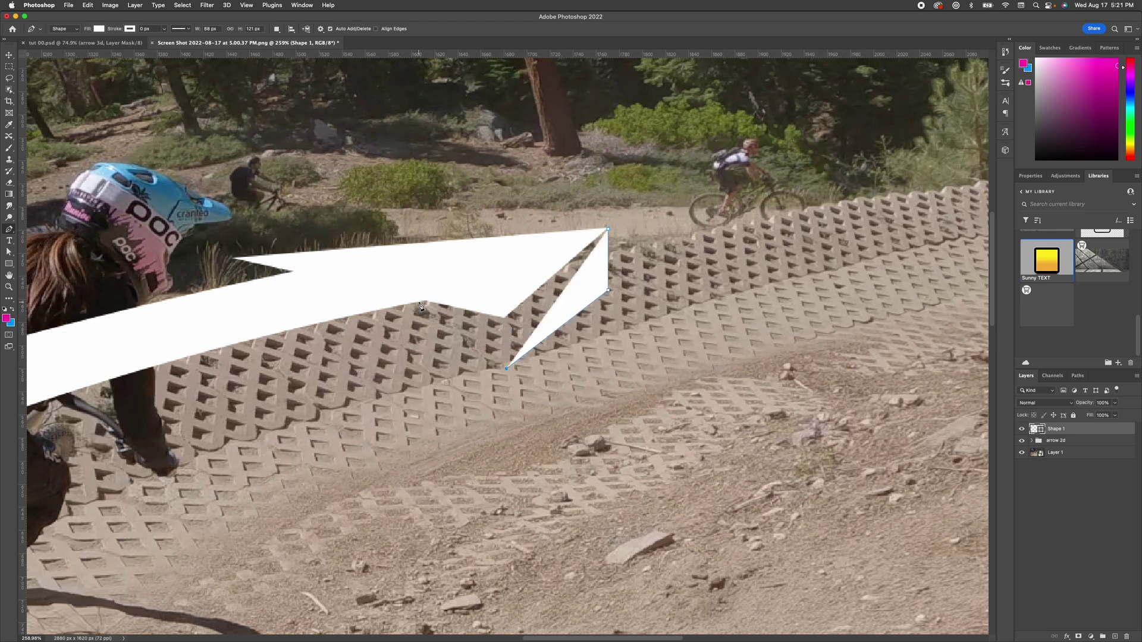
{"action": "left_click", "coordinate": [430, 364]}
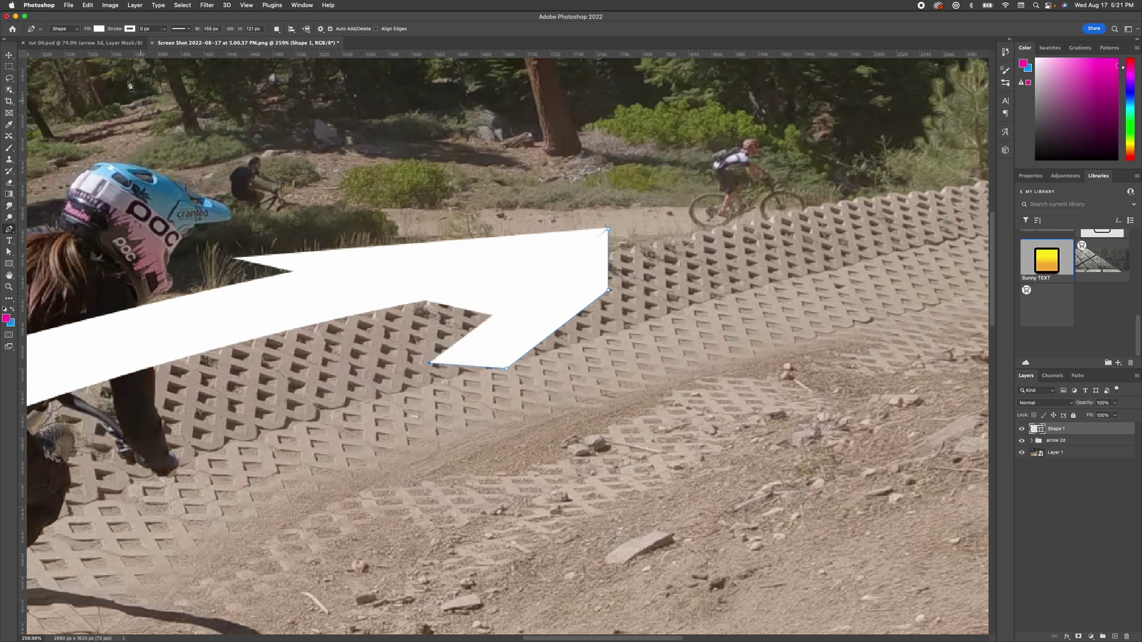
Step: Fill the new side shape with solid black
{"action": "left_click", "coordinate": [98, 28]}
{"action": "left_click", "coordinate": [52, 75]}
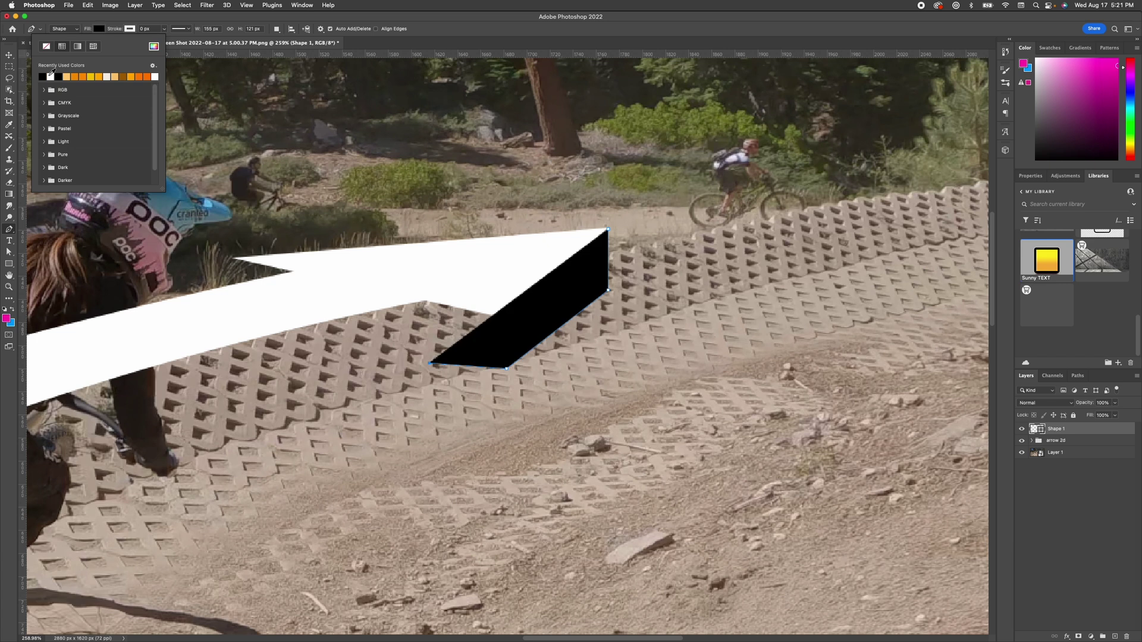
{"action": "left_click", "coordinate": [116, 18]}
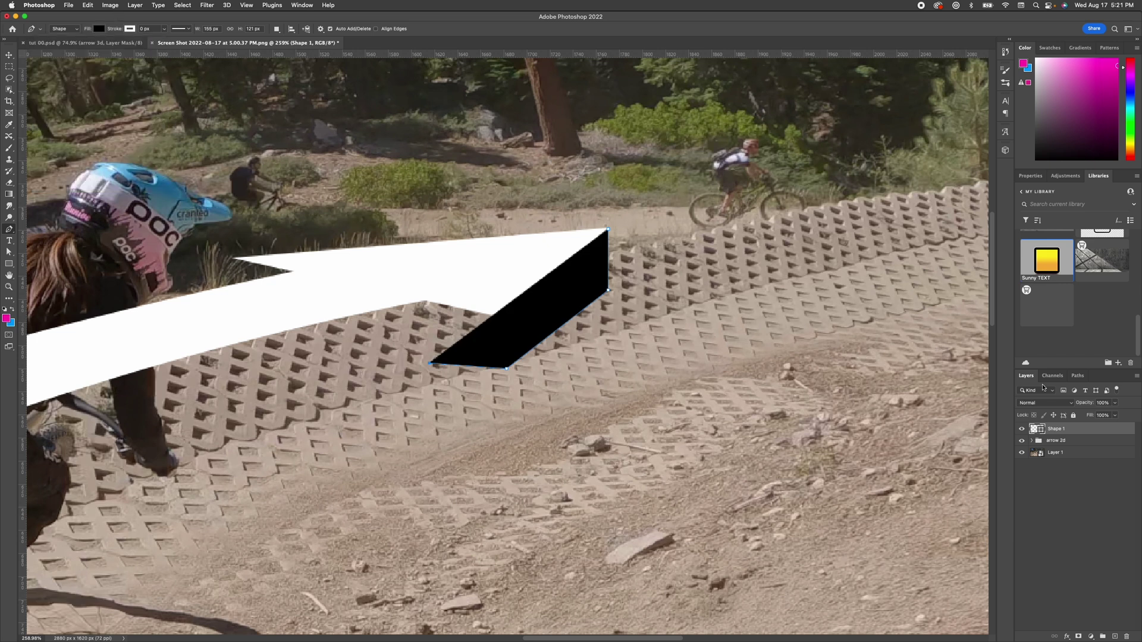
Step: Move Shape 1 beneath the arrow 2d group and nudge its right corner upward
{"action": "left_click_drag", "start_coordinate": [1084, 431], "coordinate": [1085, 447]}
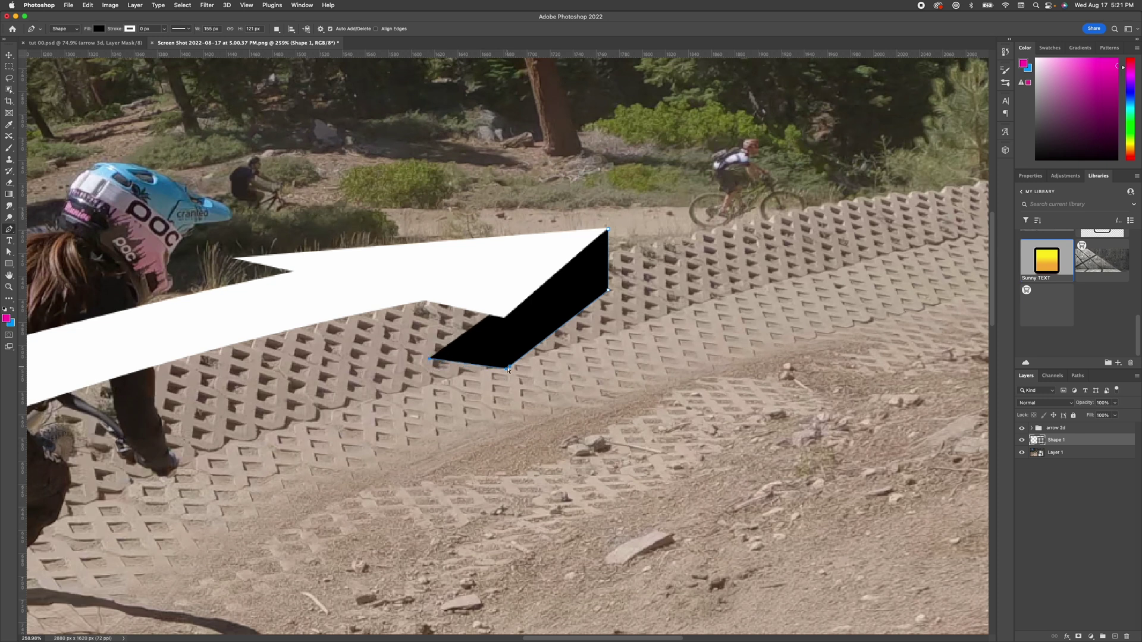
{"action": "left_click_drag", "start_coordinate": [611, 296], "coordinate": [610, 291]}
{"action": "scroll", "coordinate": [512, 372], "scroll_direction": "down", "scroll_amount": 5}
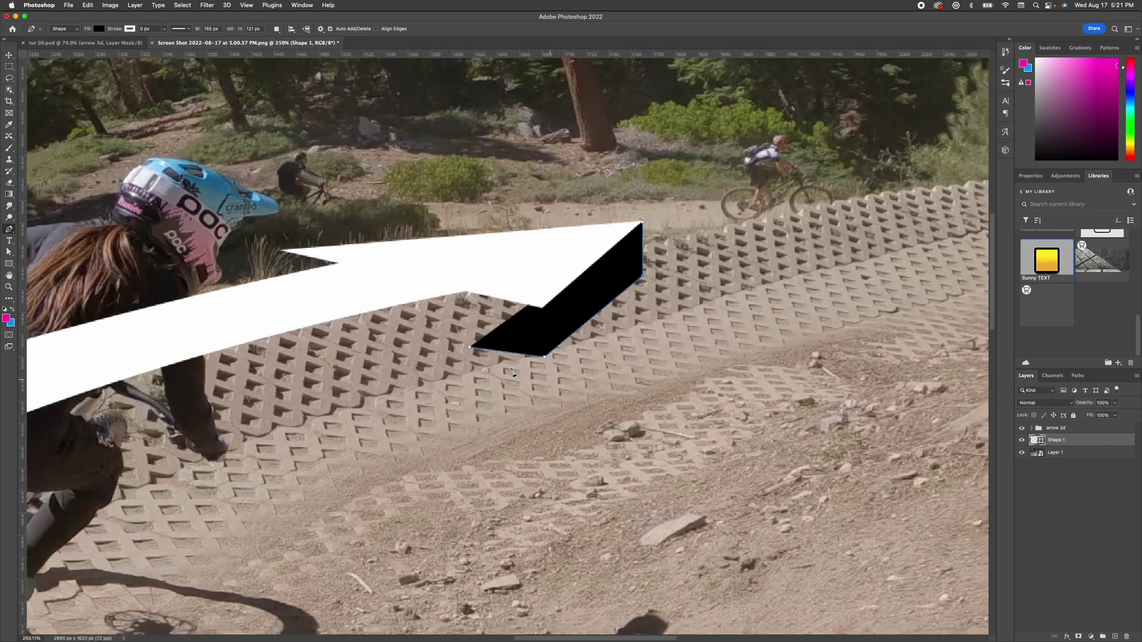
Step: Extend the black side shape out to the arrow's lower-left end
{"action": "scroll", "coordinate": [513, 372], "scroll_direction": "left", "scroll_amount": 10}
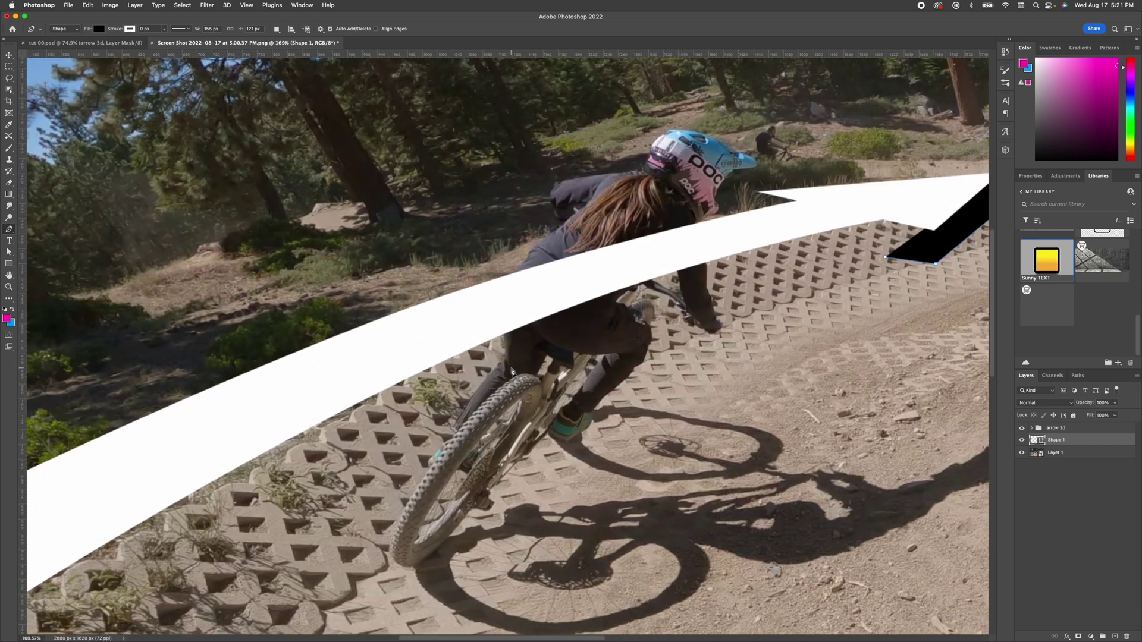
{"action": "scroll", "coordinate": [513, 371], "scroll_direction": "down", "scroll_amount": 3}
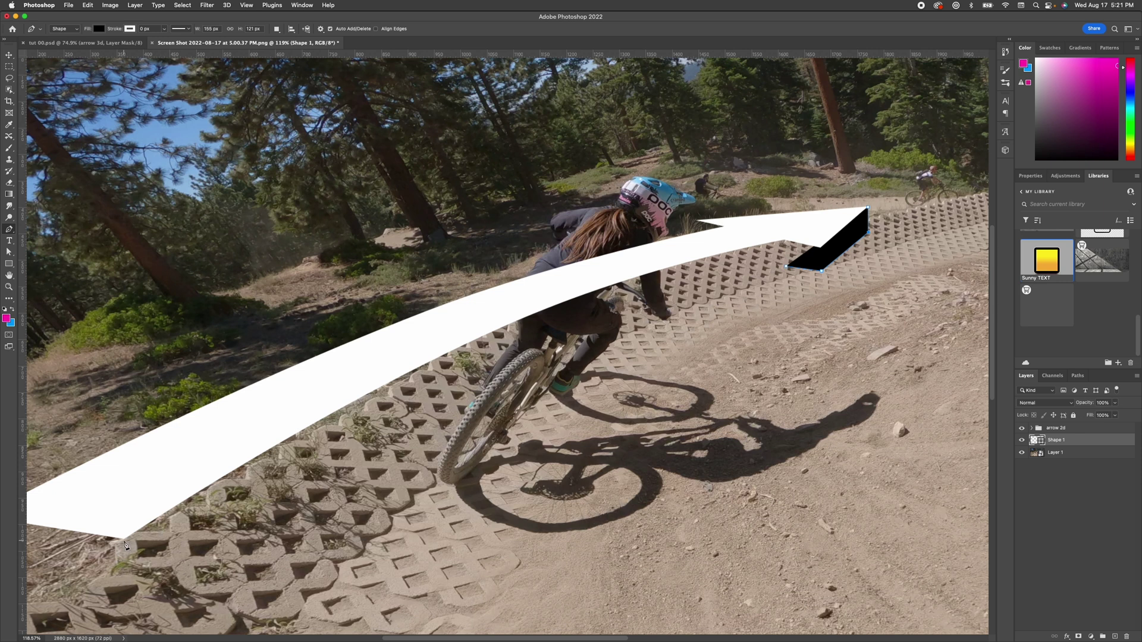
{"action": "left_click", "coordinate": [127, 593]}
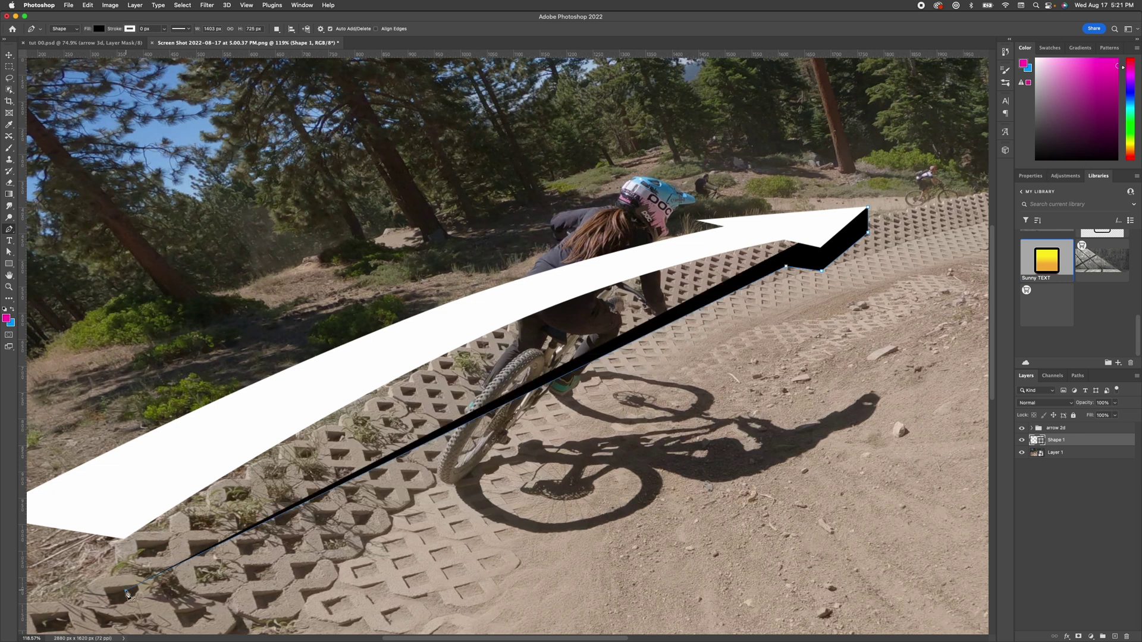
{"action": "scroll", "coordinate": [127, 593], "scroll_direction": "left", "scroll_amount": 3}
{"action": "scroll", "coordinate": [127, 593], "scroll_direction": "down", "scroll_amount": 1}
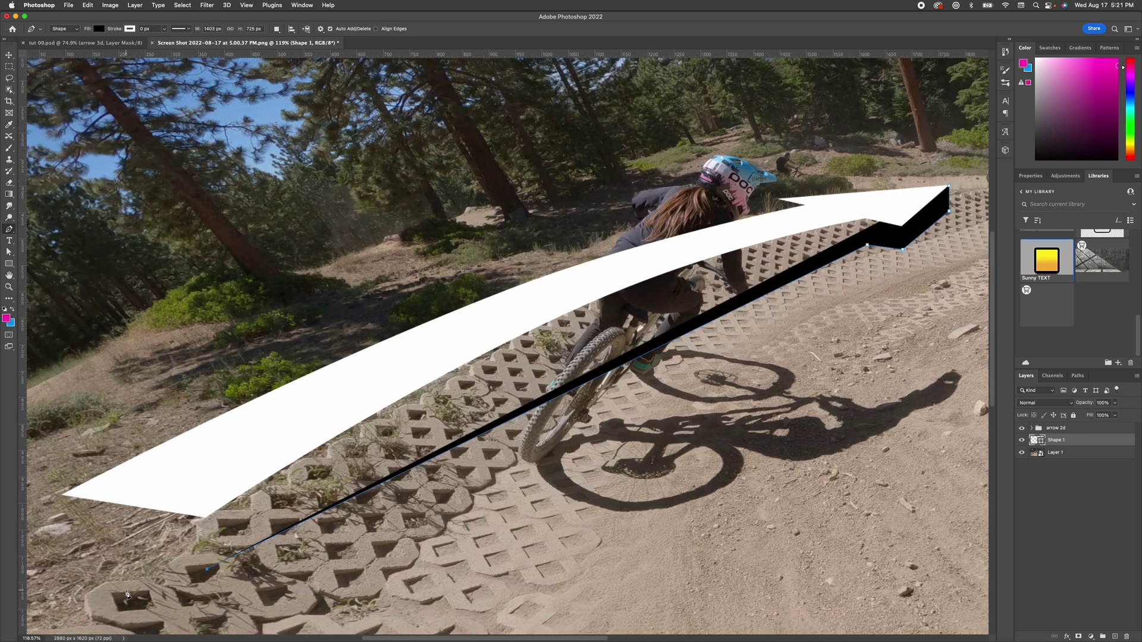
{"action": "left_click", "coordinate": [70, 563]}
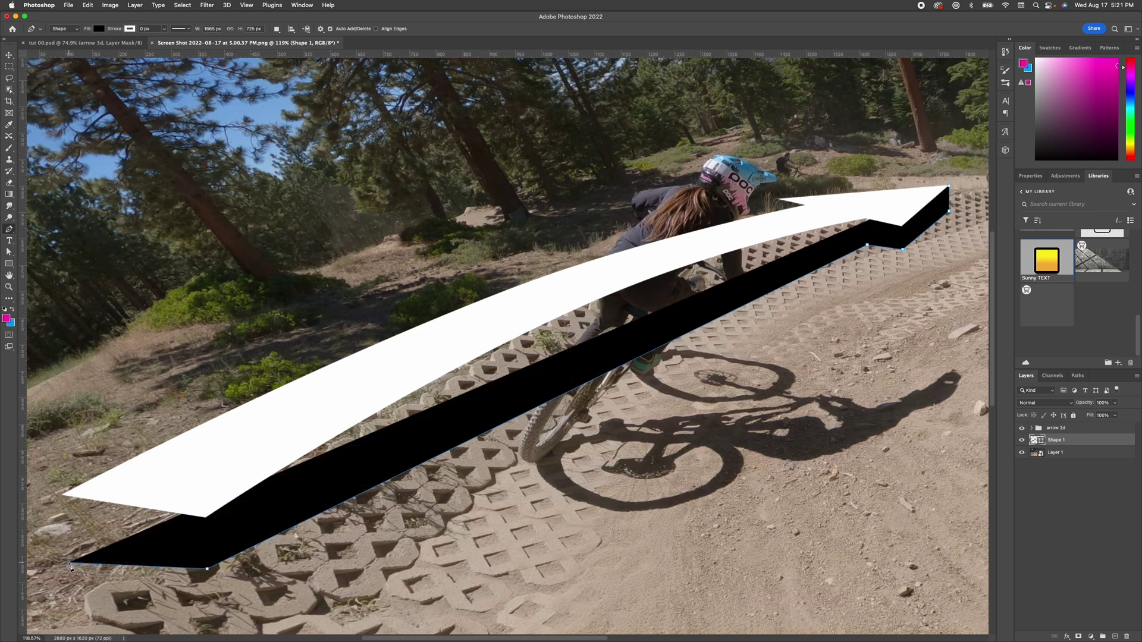
{"action": "left_click", "coordinate": [65, 497]}
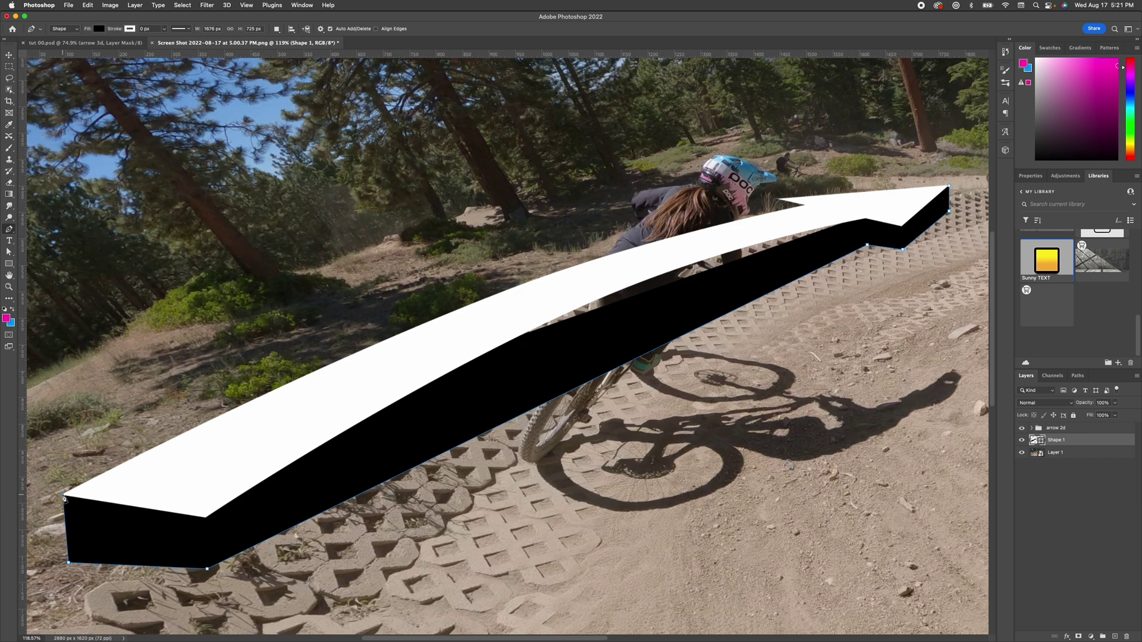
Step: Trace the side shape along the arrow's top to the tip and curve its lower edge
{"action": "left_click", "coordinate": [575, 285]}
{"action": "left_click", "coordinate": [743, 232]}
{"action": "left_click", "coordinate": [920, 196]}
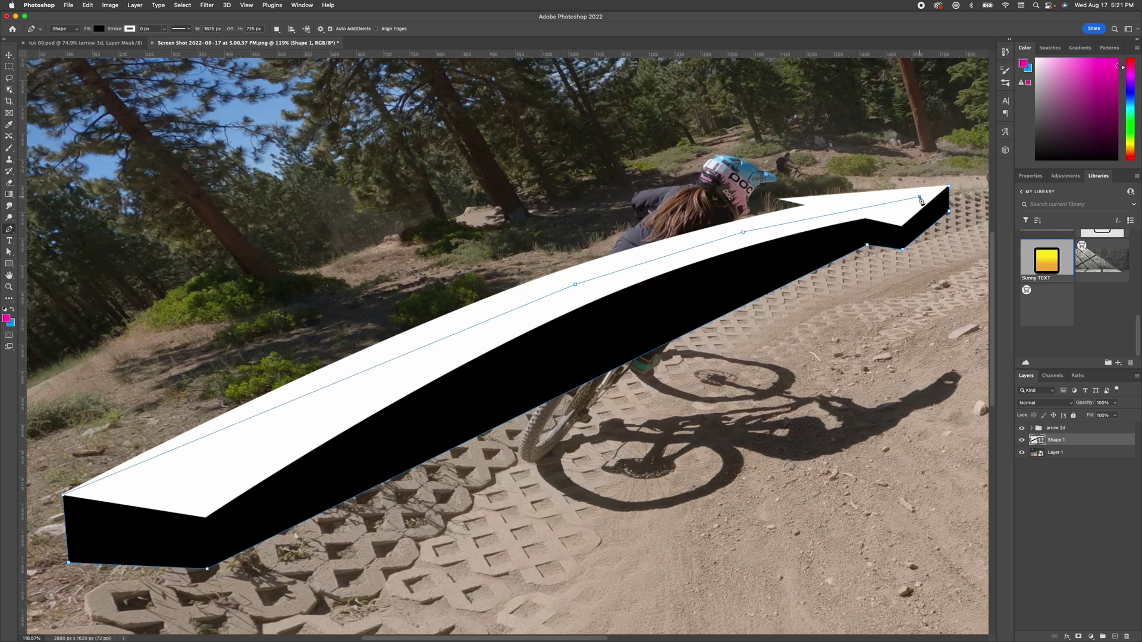
{"action": "left_click", "coordinate": [950, 187]}
{"action": "left_click_drag", "start_coordinate": [608, 375], "coordinate": [594, 337]}
{"action": "key", "text": "Return"}
Step: Toggle the black side face off and on to compare, then select the Shape 1 path
{"action": "scroll", "coordinate": [618, 389], "scroll_direction": "down", "scroll_amount": 3}
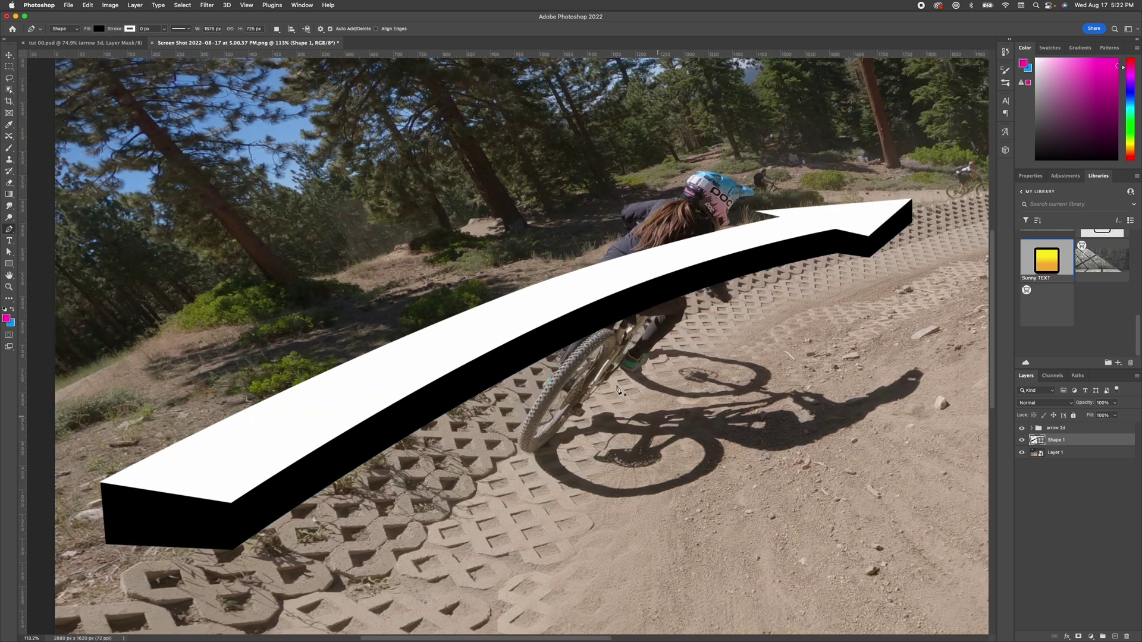
{"action": "scroll", "coordinate": [619, 390], "scroll_direction": "down", "scroll_amount": 1}
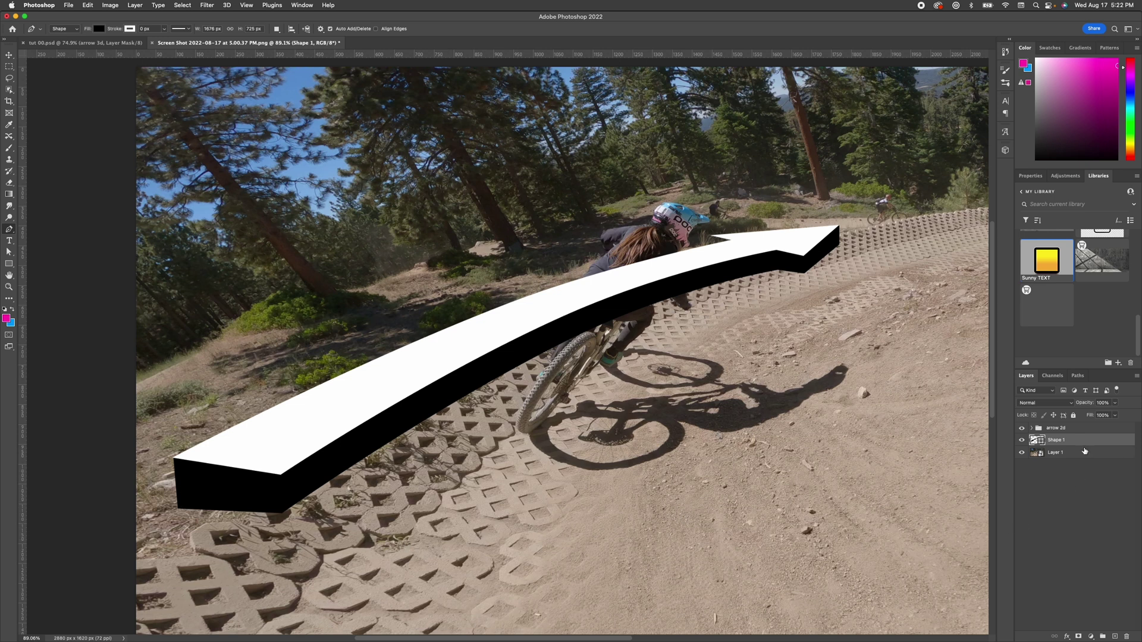
{"action": "left_click", "coordinate": [1022, 441]}
{"action": "left_click", "coordinate": [1022, 440]}
{"action": "left_click", "coordinate": [1033, 441]}
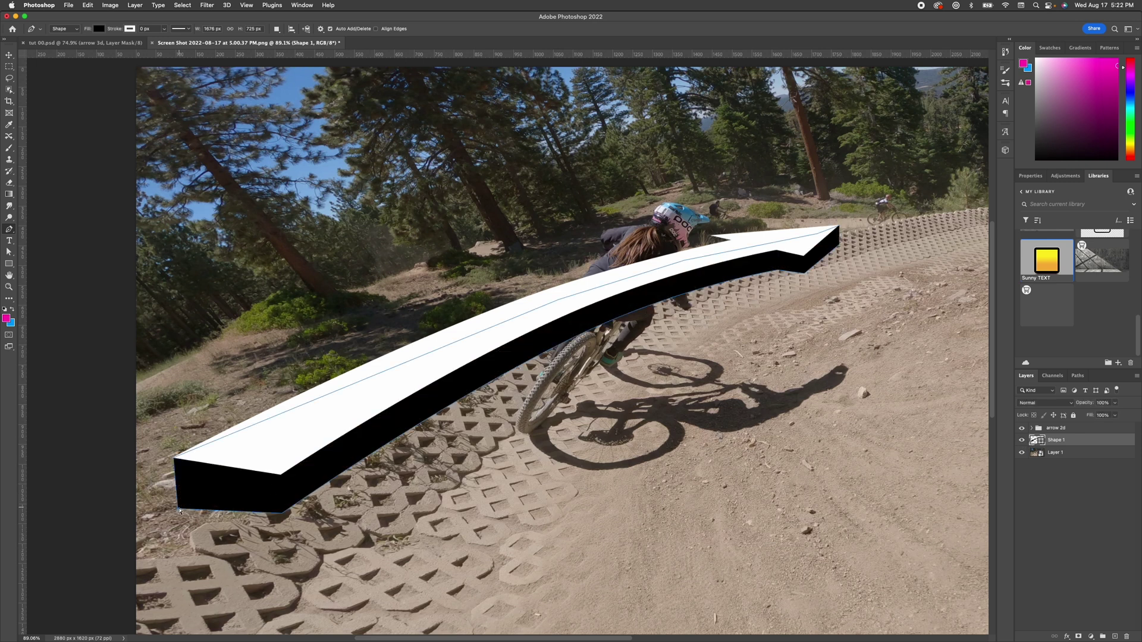
Step: Raise the black side's lower-left corner and lower edge closer to the white face
{"action": "left_click", "coordinate": [179, 510]}
{"action": "key", "text": "Escape"}
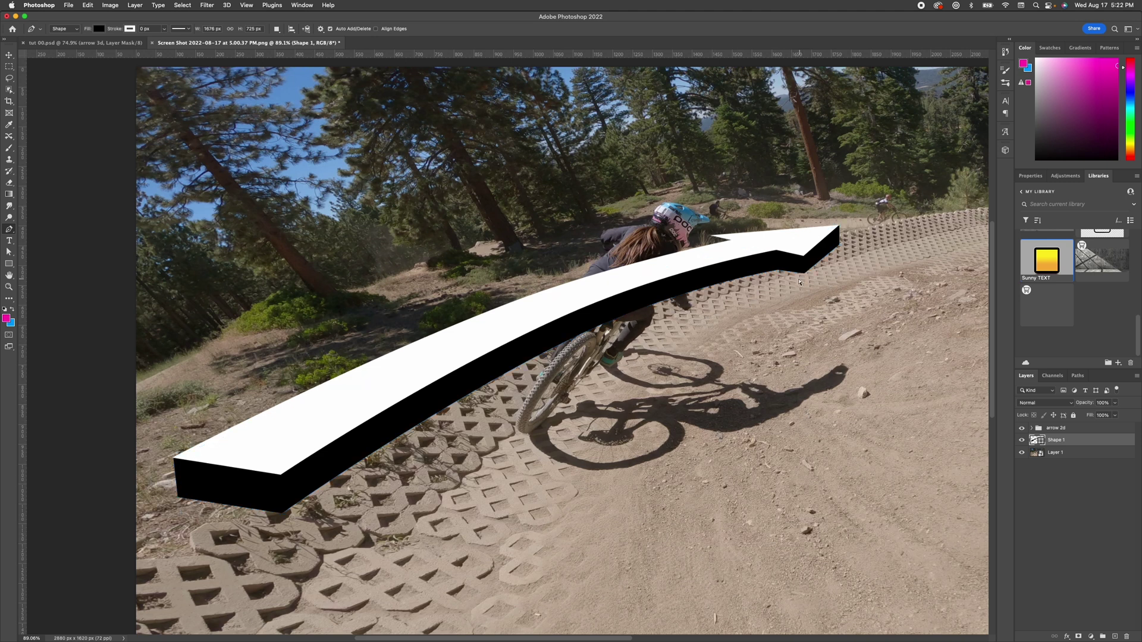
{"action": "left_click", "coordinate": [780, 274]}
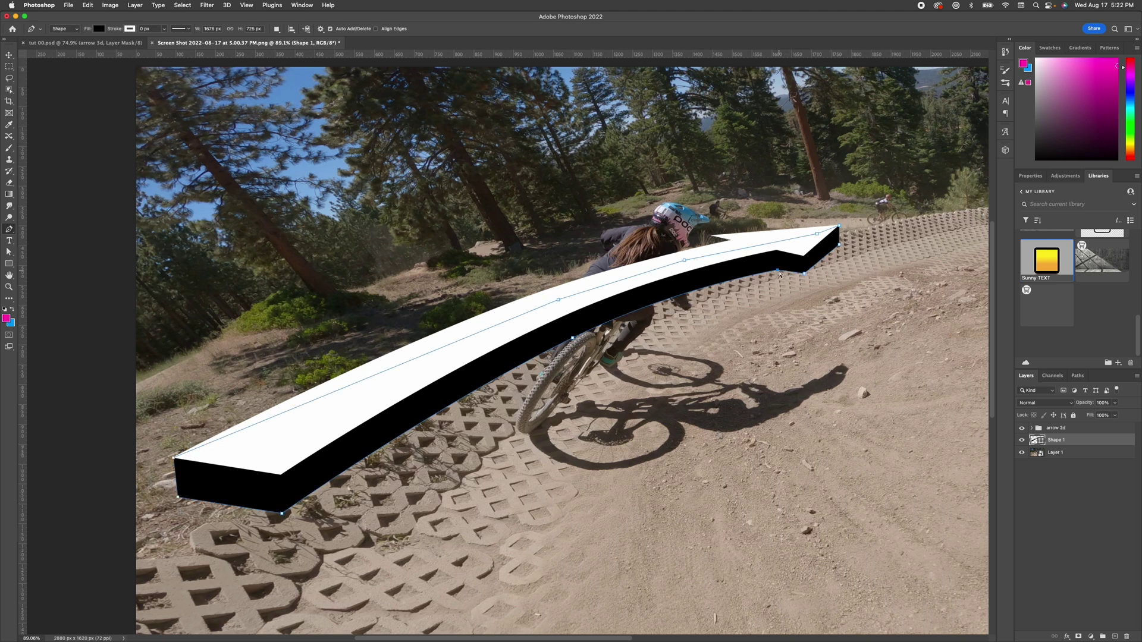
{"action": "left_click_drag", "start_coordinate": [780, 275], "coordinate": [843, 243]}
{"action": "key", "text": "Return"}
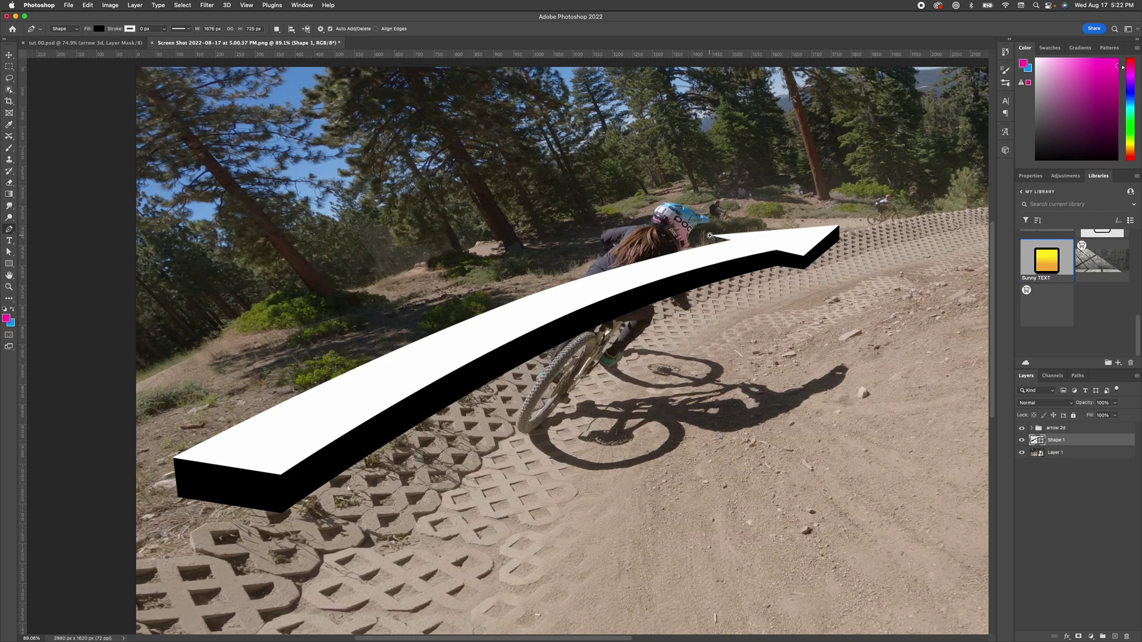
{"action": "scroll", "coordinate": [717, 237], "scroll_direction": "up", "scroll_amount": 10}
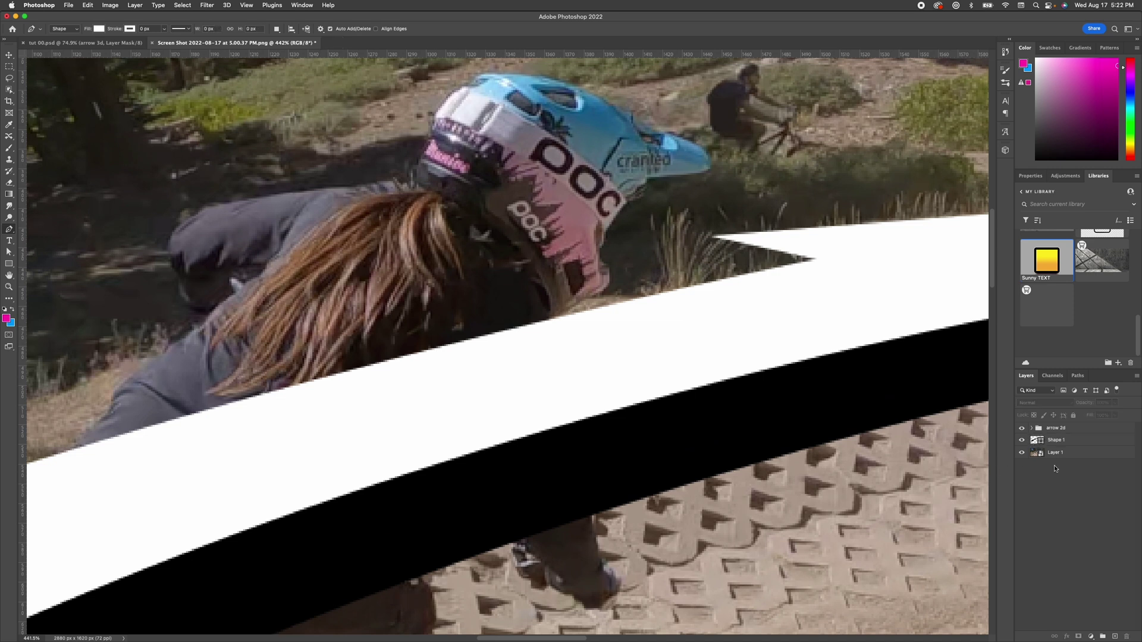
Step: Add anchors on the side face's top edge and pull them up into the arrowhead notch
{"action": "left_click", "coordinate": [1040, 443]}
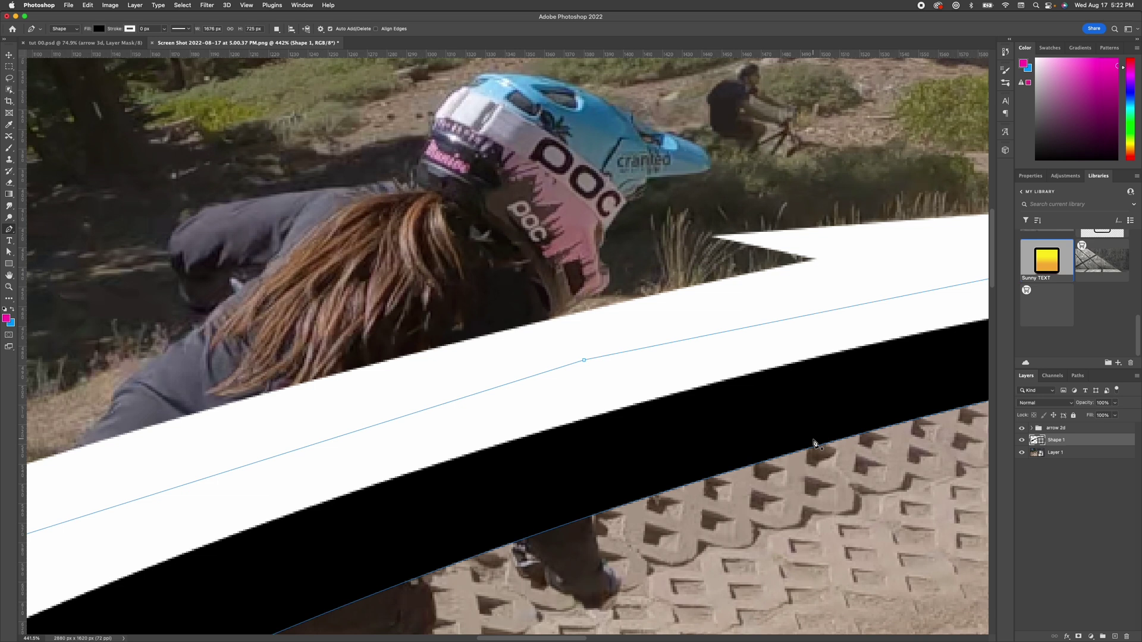
{"action": "left_click", "coordinate": [702, 337]}
{"action": "left_click_drag", "start_coordinate": [702, 337], "coordinate": [712, 240]}
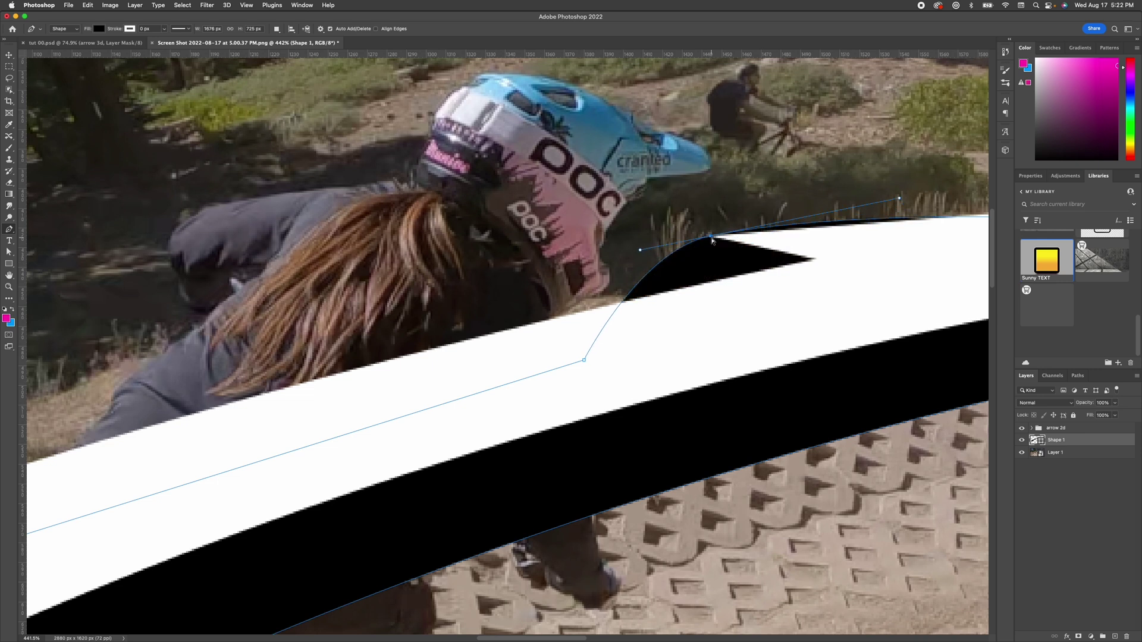
{"action": "key", "text": "super+z"}
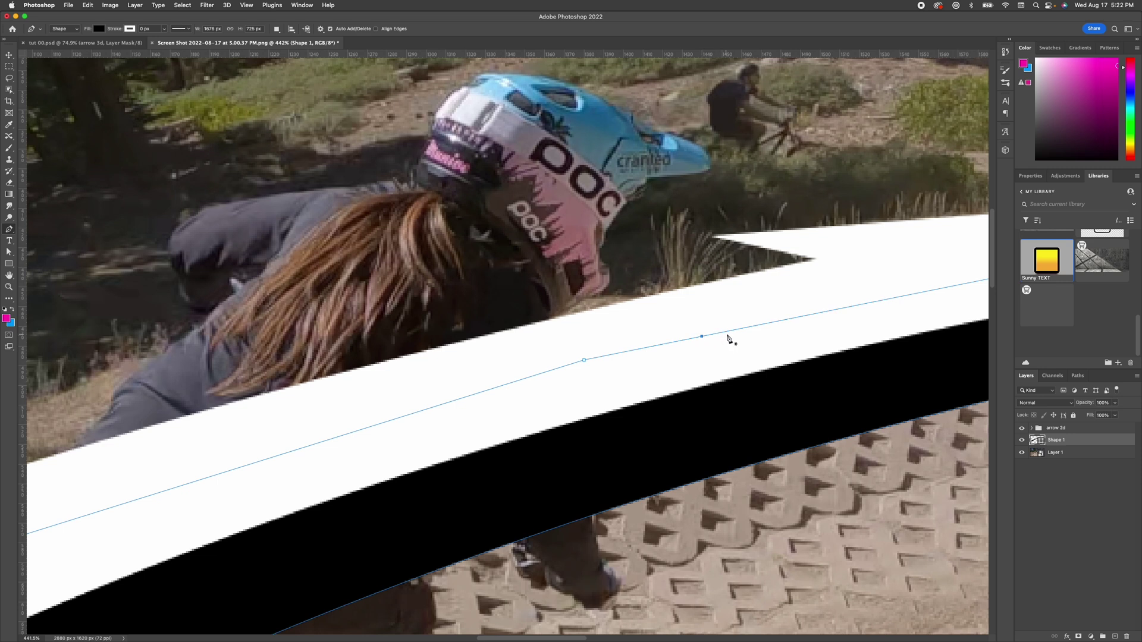
{"action": "left_click", "coordinate": [731, 331]}
{"action": "left_click_drag", "start_coordinate": [731, 332], "coordinate": [715, 239]}
{"action": "left_click_drag", "start_coordinate": [702, 337], "coordinate": [716, 302]}
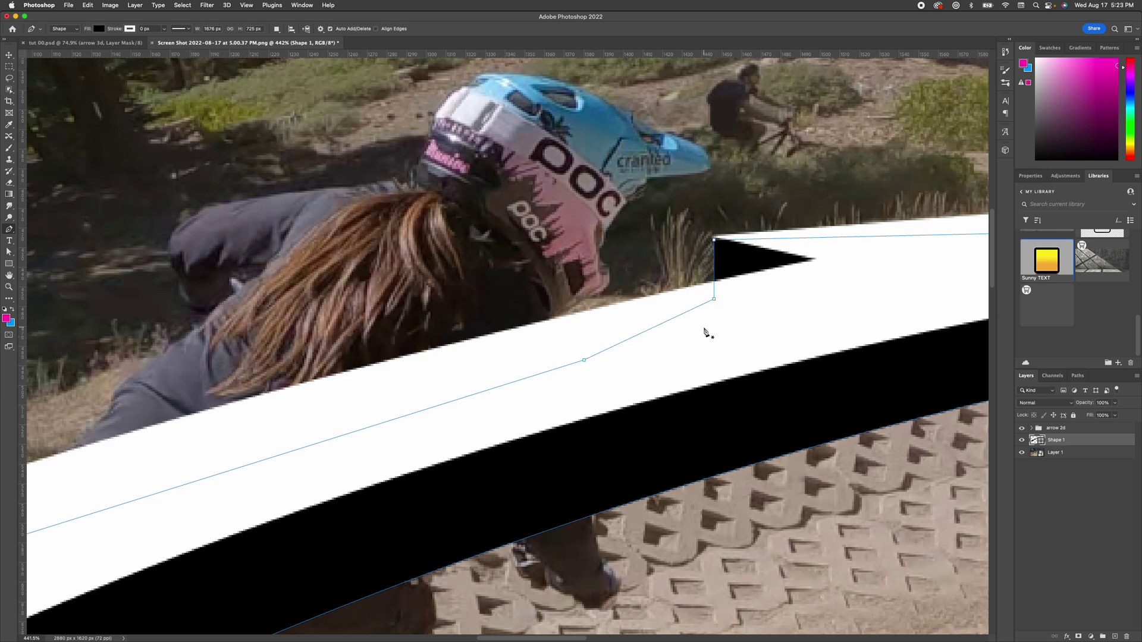
Step: Select the Shape 1 extrusion layer and inspect the arrowhead notch up close
{"action": "key", "text": "super+0"}
{"action": "key", "text": "v"}
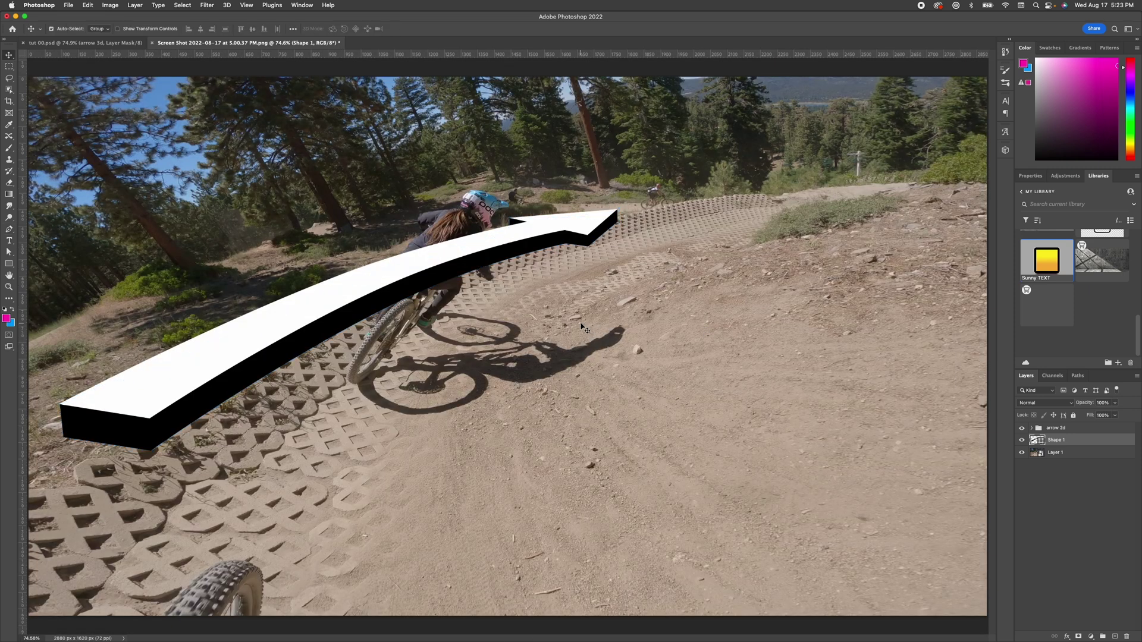
{"action": "left_click", "coordinate": [585, 329]}
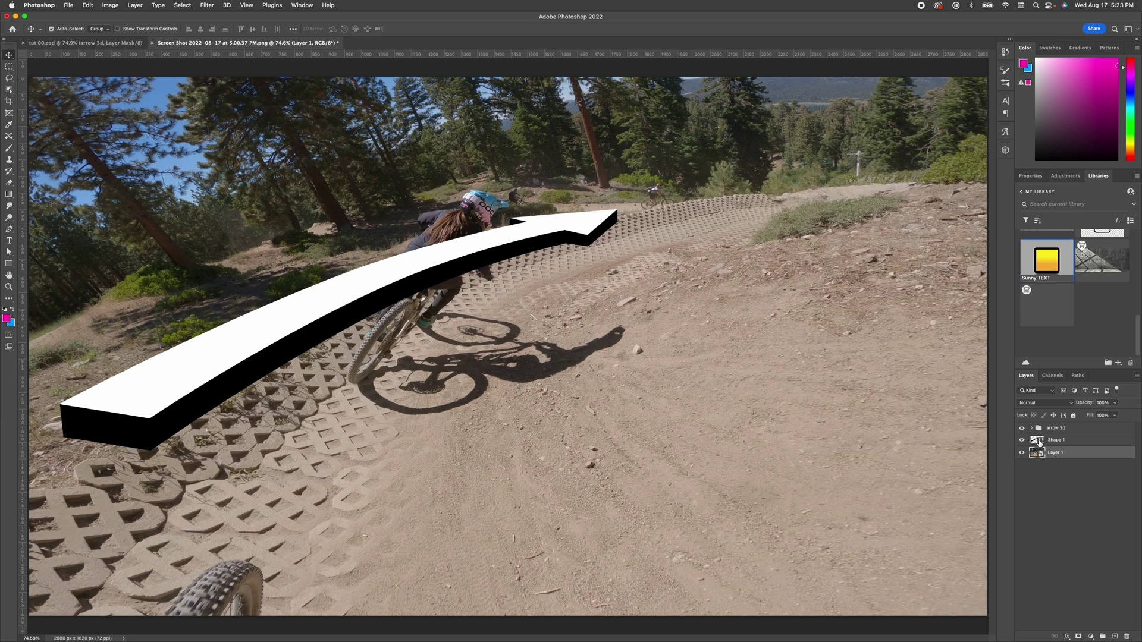
{"action": "left_click", "coordinate": [1032, 428]}
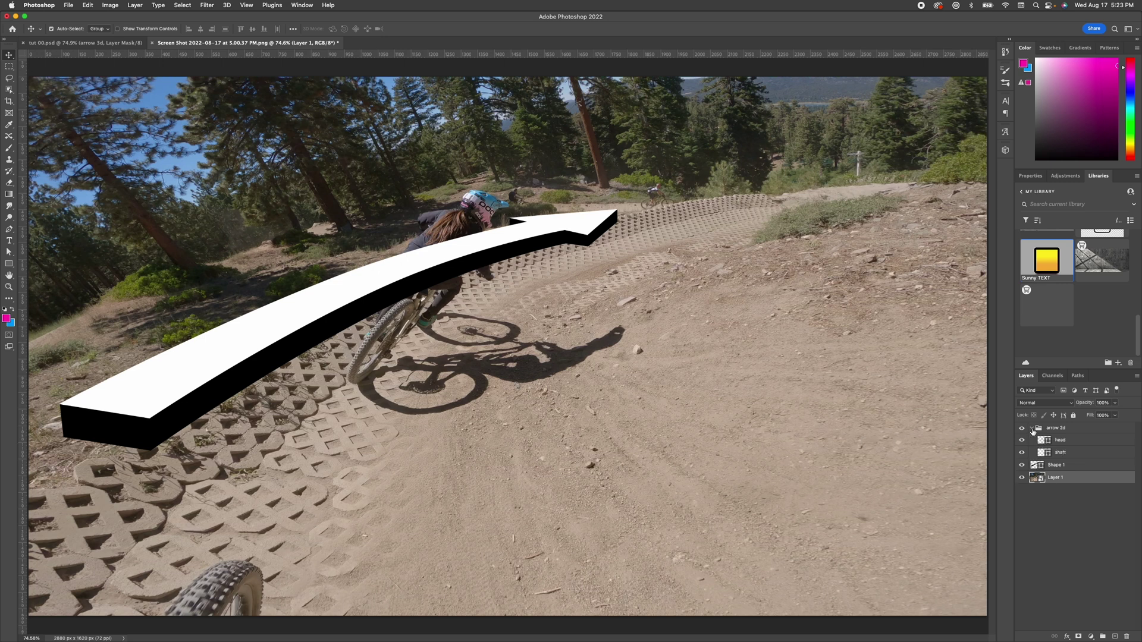
{"action": "left_click", "coordinate": [1032, 428]}
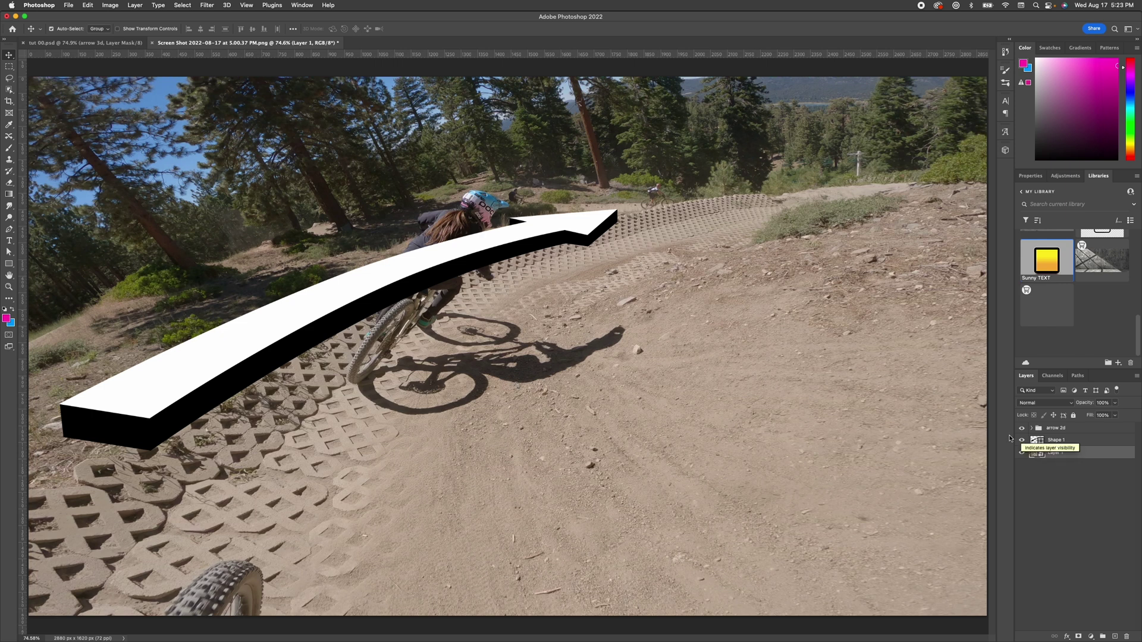
{"action": "left_click", "coordinate": [1036, 441]}
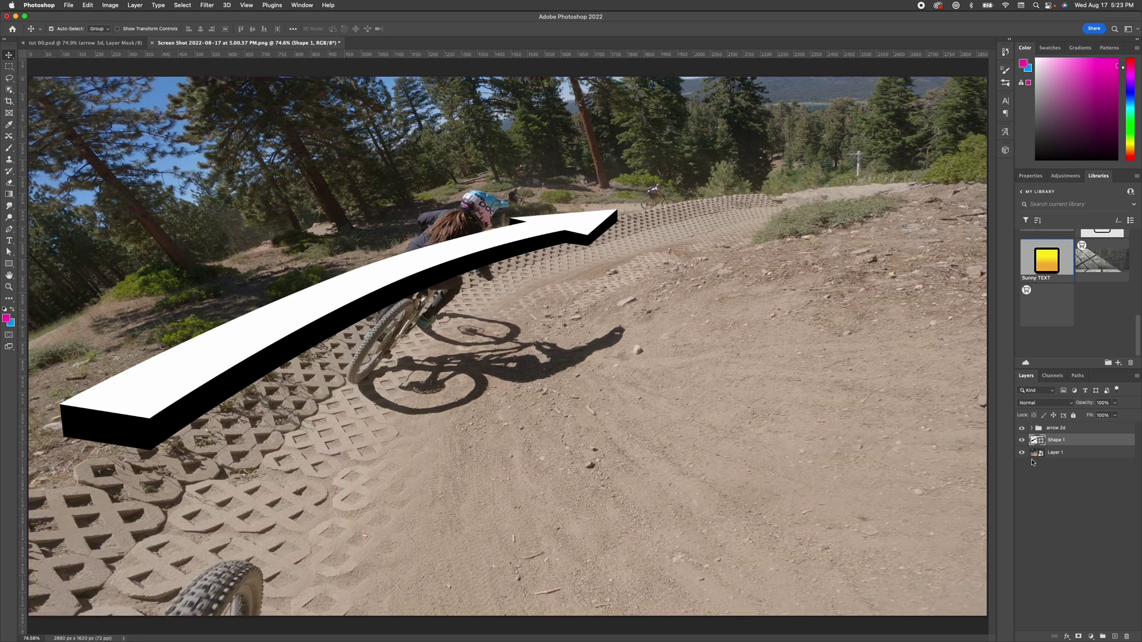
{"action": "key", "text": "p"}
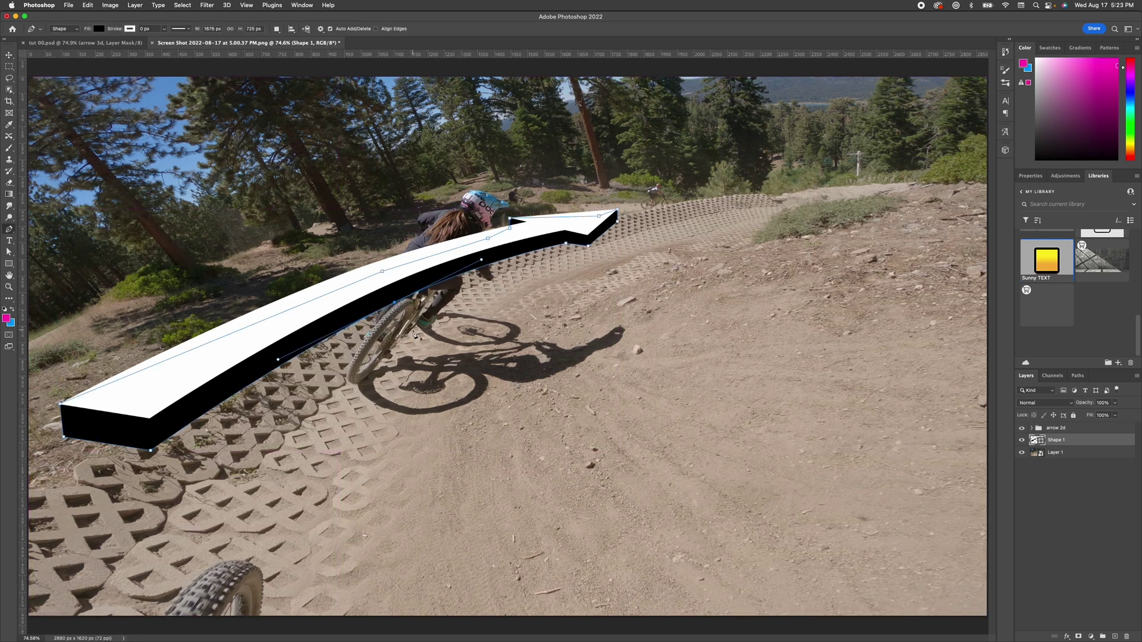
{"action": "key", "text": "Escape"}
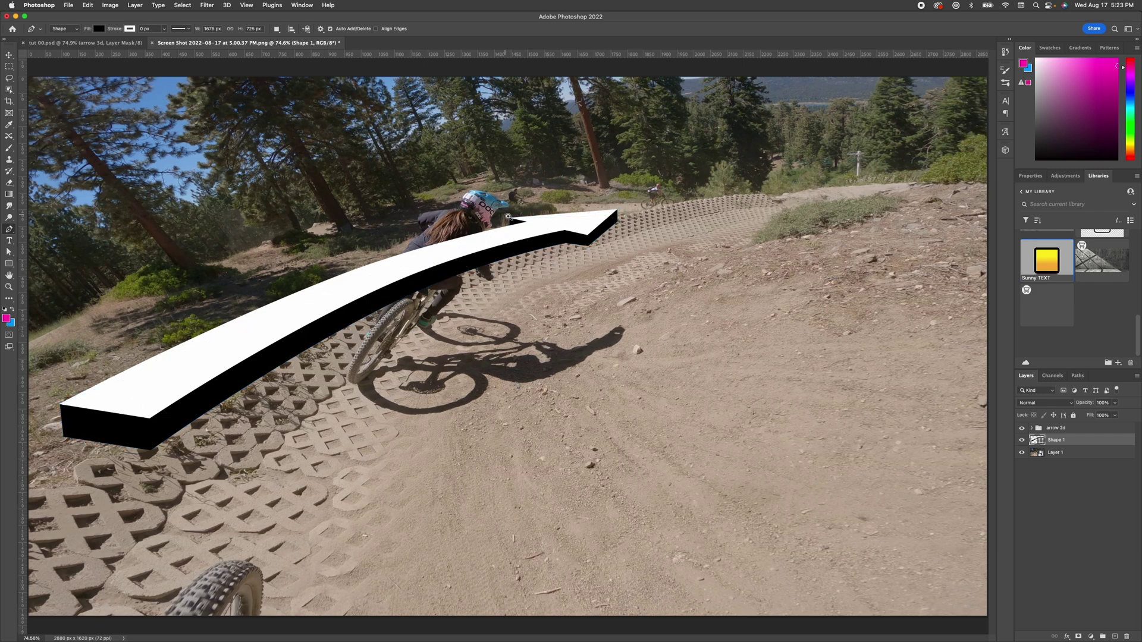
{"action": "left_click_drag", "start_coordinate": [508, 217], "coordinate": [582, 272]}
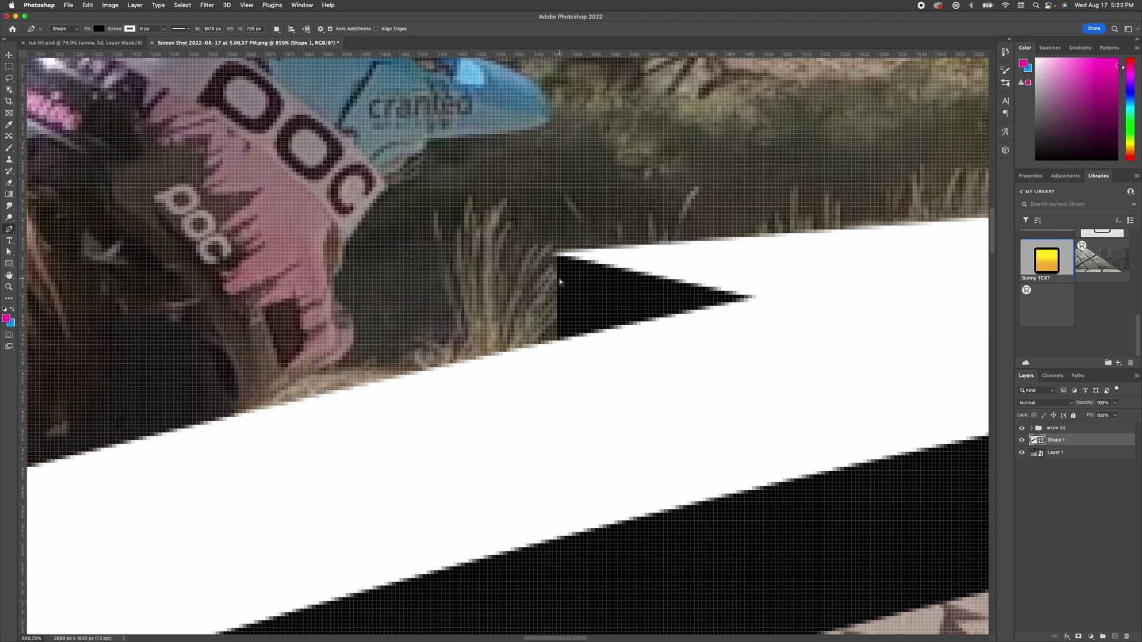
{"action": "key", "text": "super+0"}
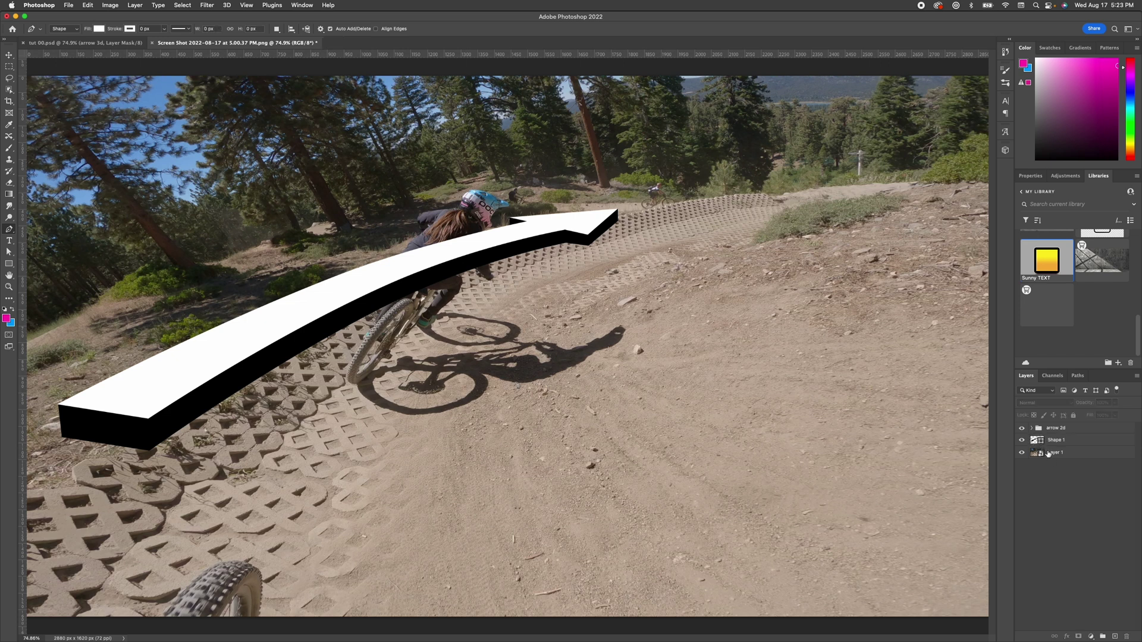
Step: Add an anchor on the extrusion's lower edge and nudge it to uncover the bike wheel
{"action": "left_click", "coordinate": [1040, 443]}
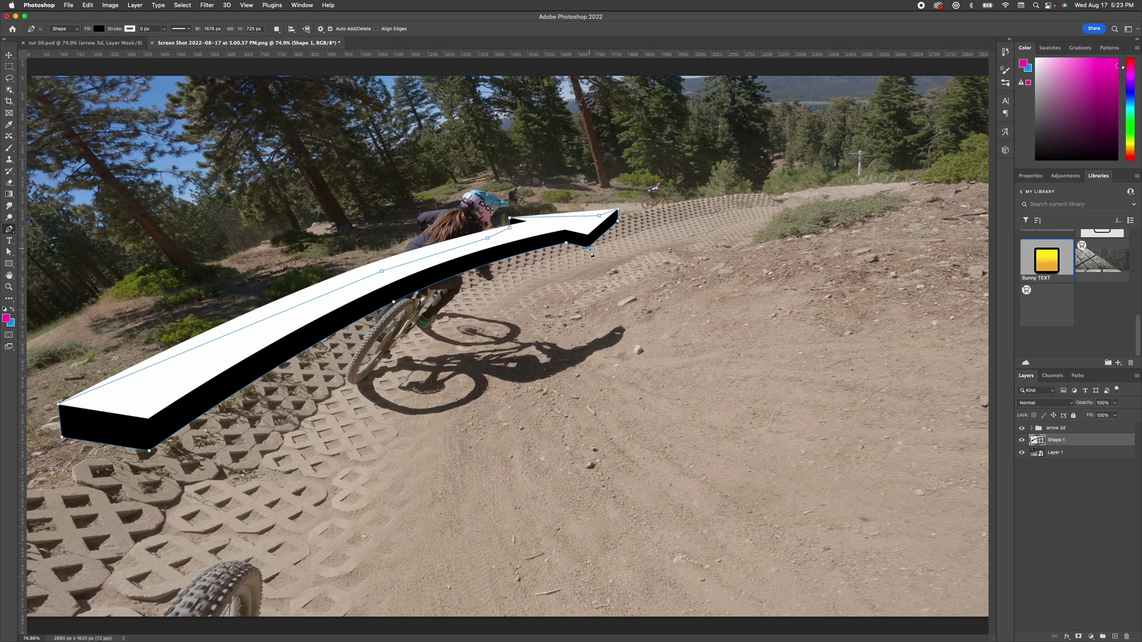
{"action": "key", "text": "Escape"}
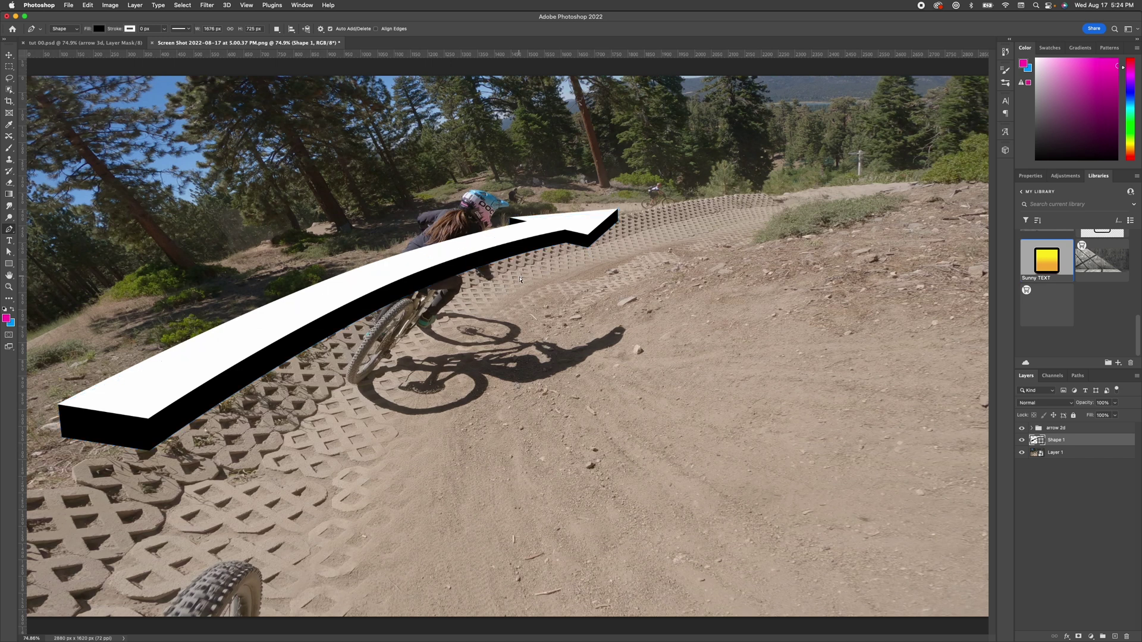
{"action": "left_click", "coordinate": [395, 304]}
{"action": "left_click_drag", "start_coordinate": [395, 304], "coordinate": [396, 306]}
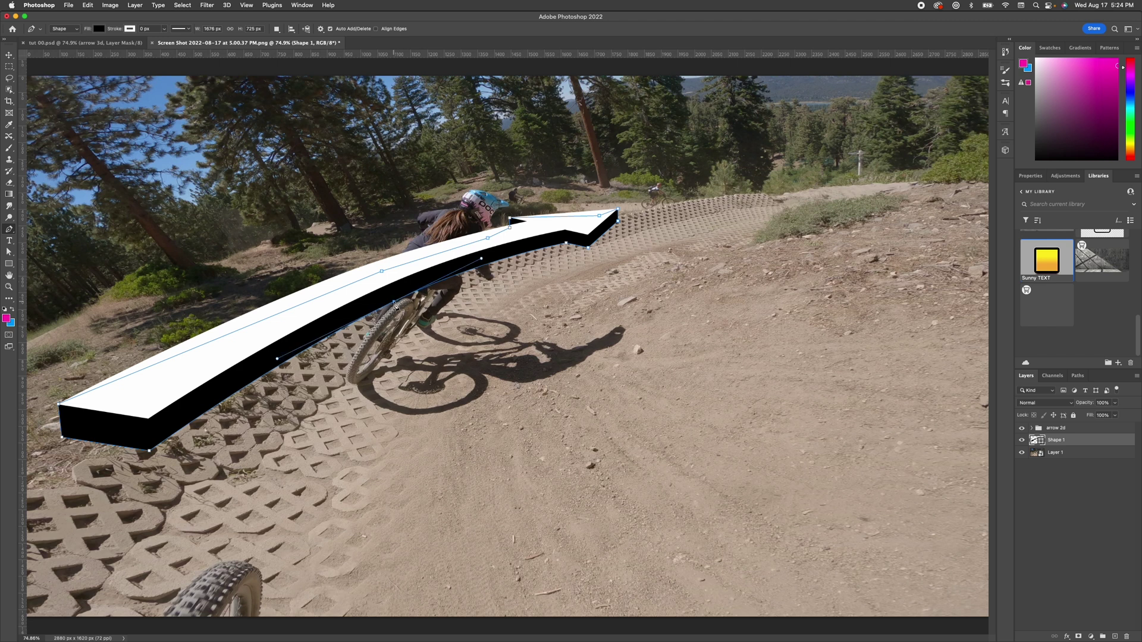
{"action": "key", "text": "Escape"}
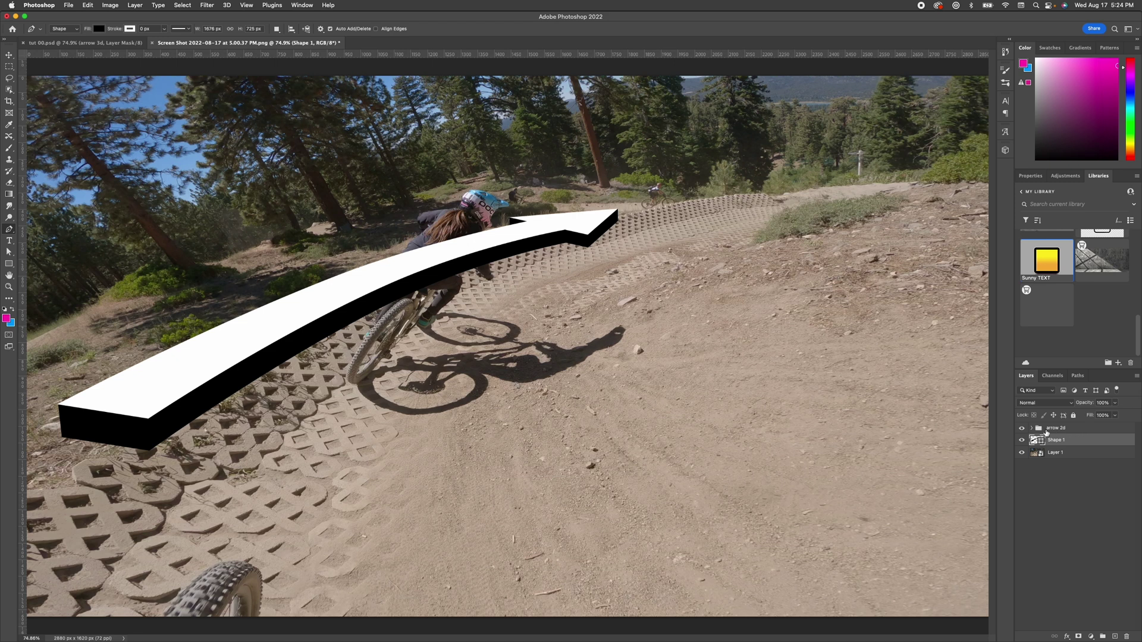
Step: Rename the Shape 1 layer to 'extrude' and select the arrow 2d group
{"action": "double_click", "coordinate": [1056, 440]}
{"action": "type", "text": "axtrude"}
{"action": "key", "text": "Return"}
{"action": "left_click", "coordinate": [1105, 431]}
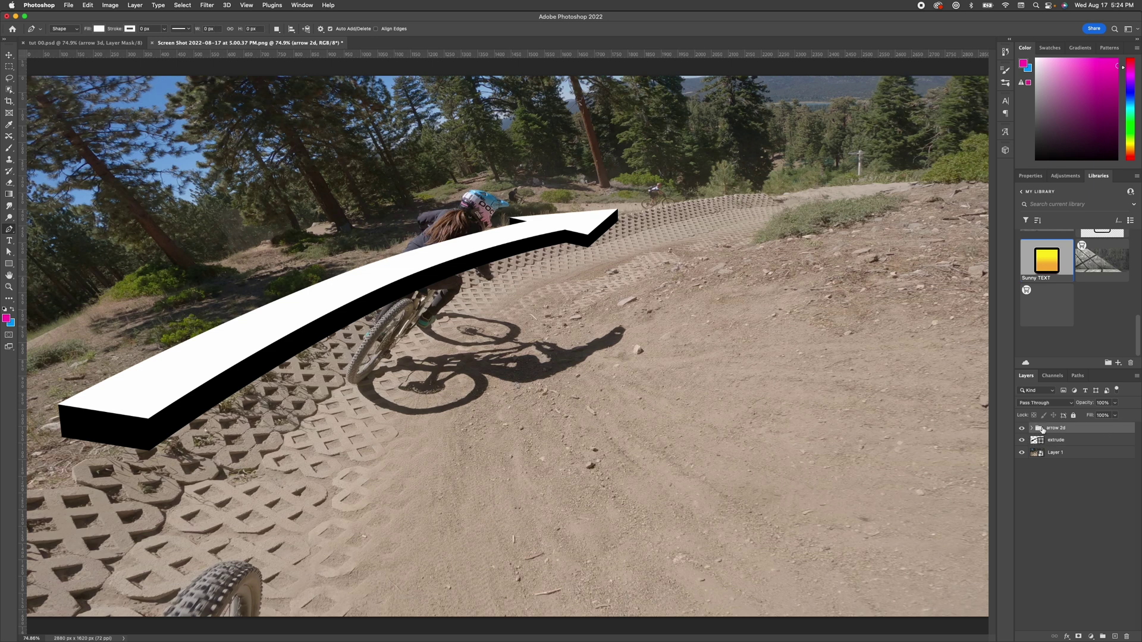
Step: Add a Gradient Overlay to the arrow 2d group at a 100° angle with reduced scale
{"action": "double_click", "coordinate": [1101, 431]}
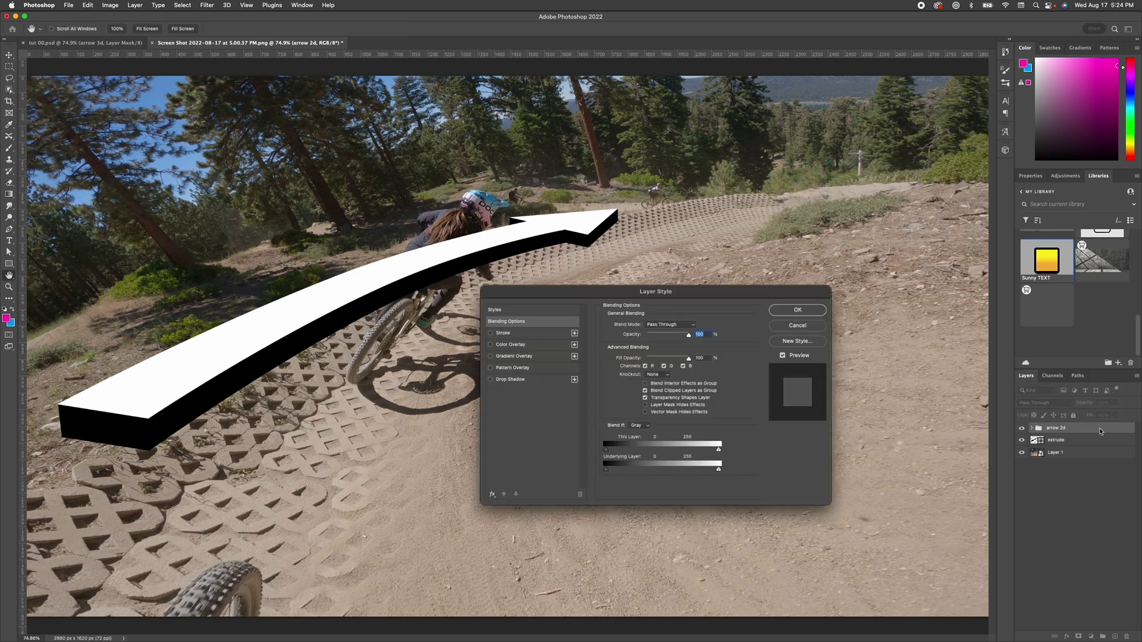
{"action": "left_click", "coordinate": [514, 356]}
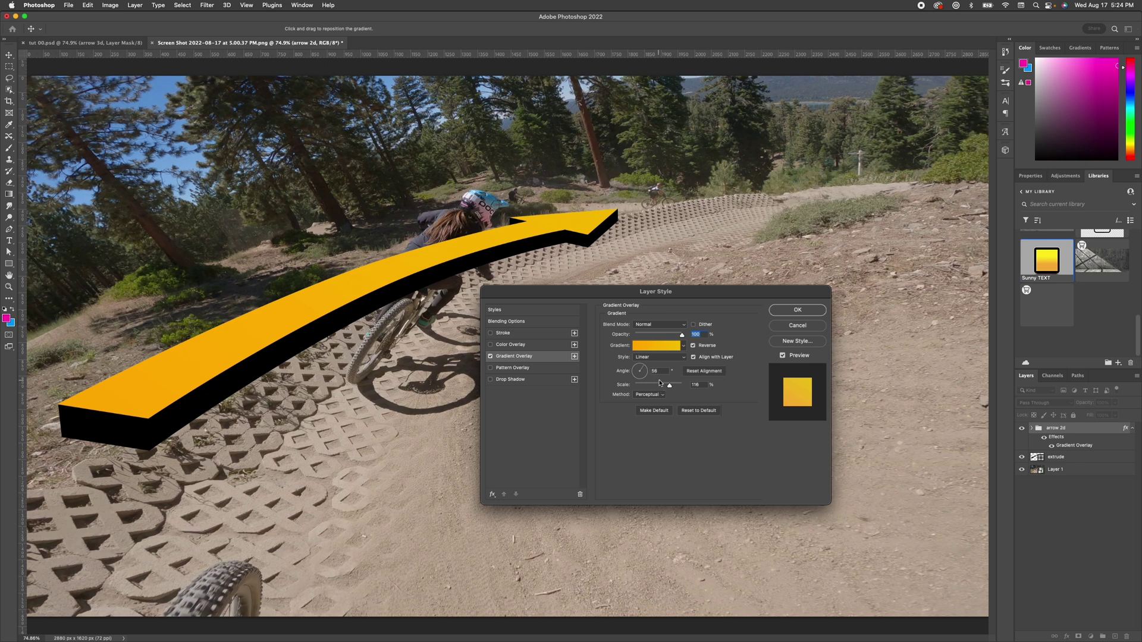
{"action": "left_click", "coordinate": [637, 369]}
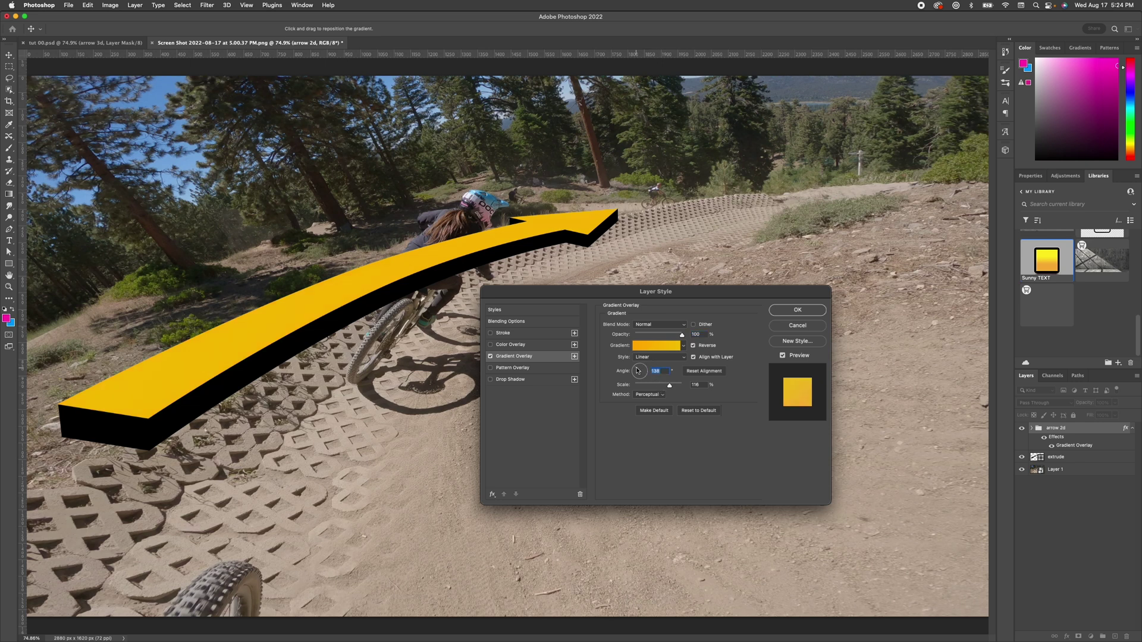
{"action": "left_click_drag", "start_coordinate": [637, 370], "coordinate": [632, 374]}
{"action": "left_click", "coordinate": [641, 362]}
{"action": "mouse_move", "coordinate": [669, 386]}
{"action": "left_mouse_down"}
{"action": "mouse_move", "coordinate": [616, 393]}
{"action": "mouse_move", "coordinate": [671, 393]}
{"action": "left_mouse_up"}
Step: Set the gradient stops to bright yellow and deeper orange, with the midpoint at 62%
{"action": "left_click", "coordinate": [662, 347]}
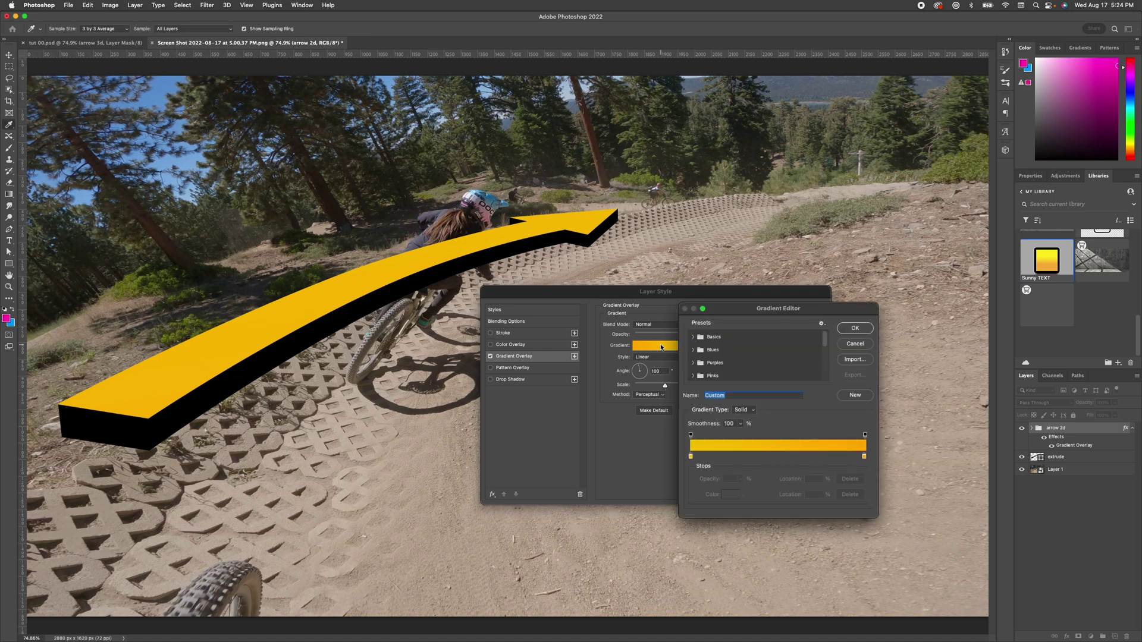
{"action": "double_click", "coordinate": [690, 456]}
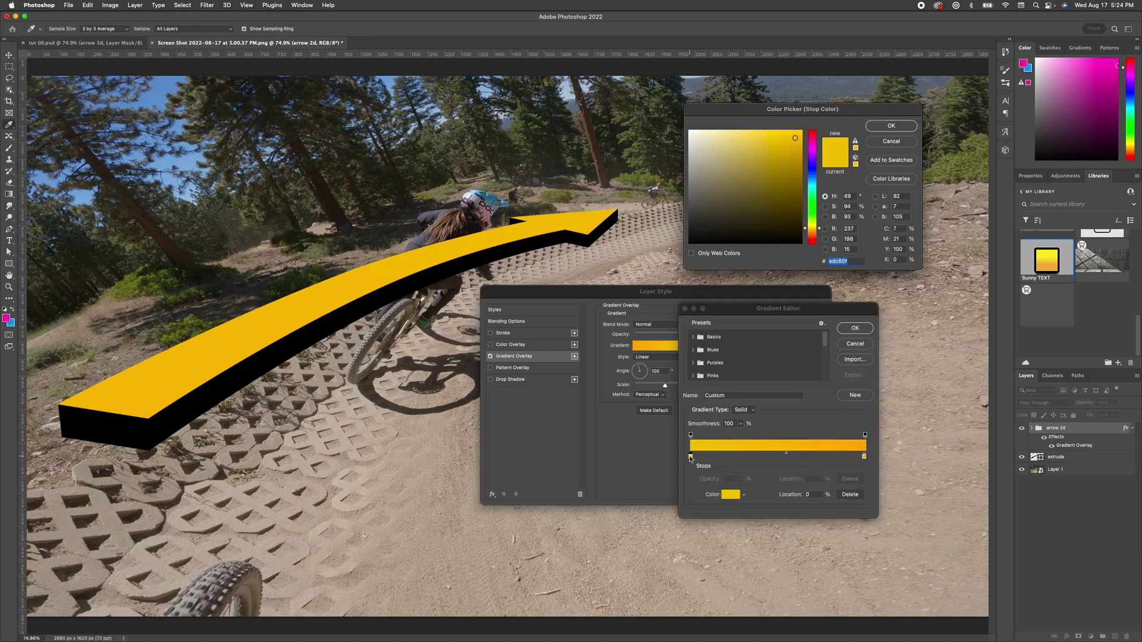
{"action": "left_click_drag", "start_coordinate": [796, 144], "coordinate": [754, 134]}
{"action": "left_click", "coordinate": [891, 127]}
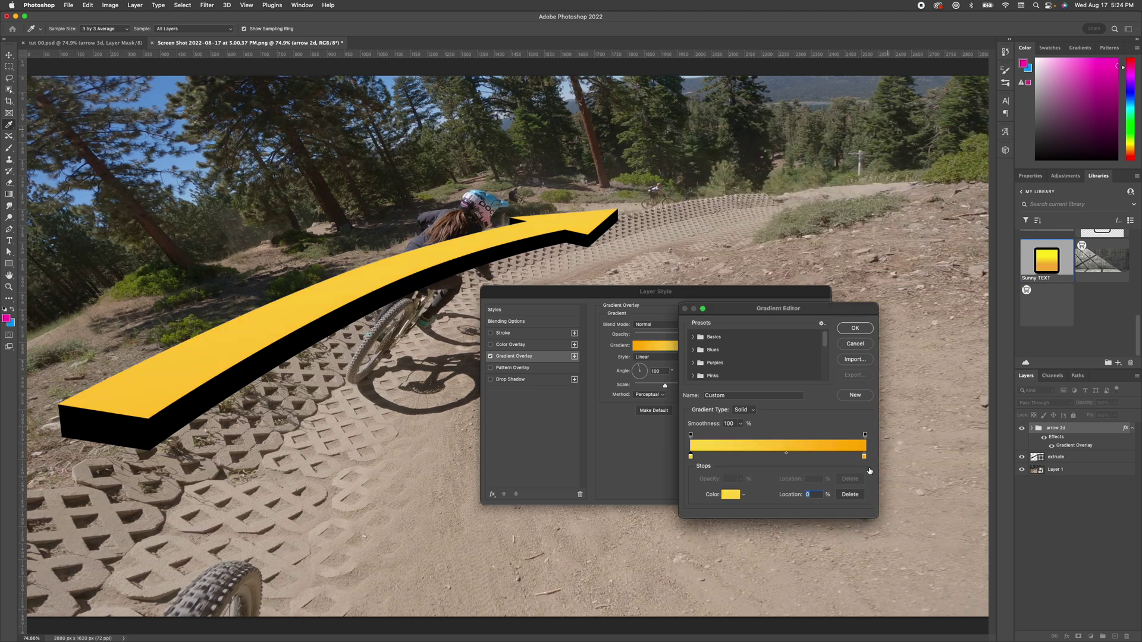
{"action": "double_click", "coordinate": [864, 456]}
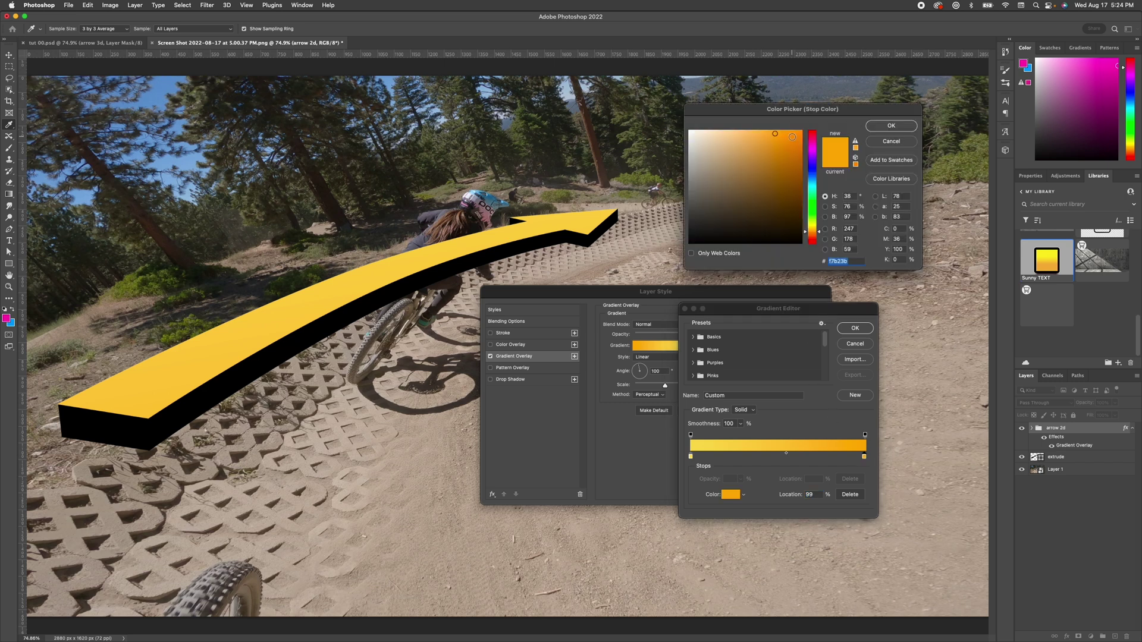
{"action": "left_click", "coordinate": [796, 145]}
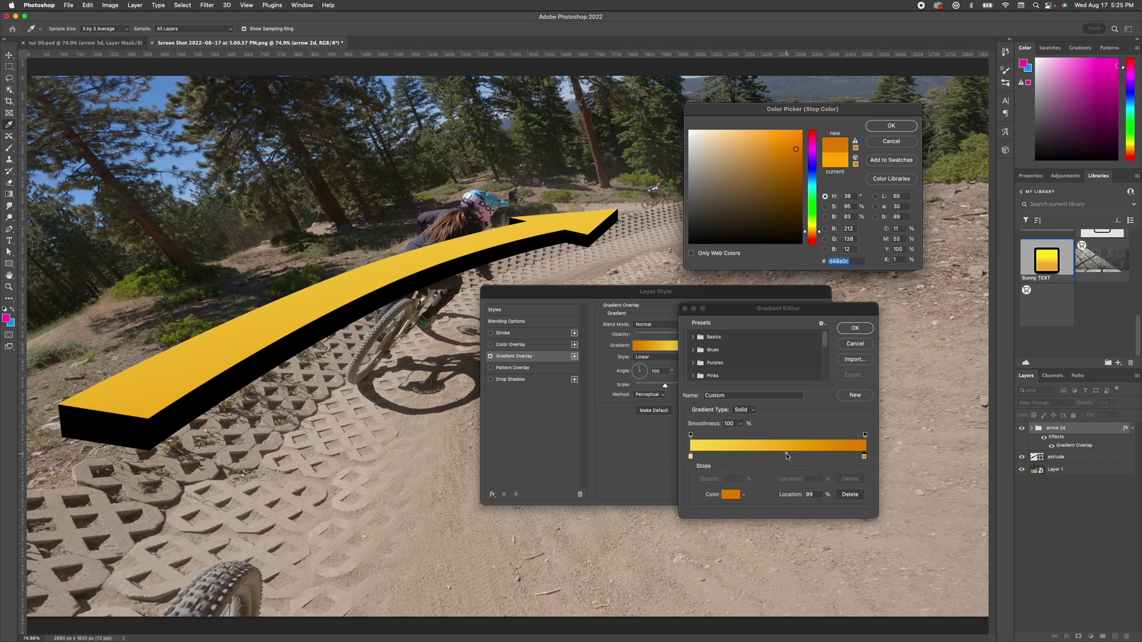
{"action": "key", "text": "Return"}
{"action": "mouse_move", "coordinate": [787, 455]}
{"action": "left_mouse_down"}
{"action": "mouse_move", "coordinate": [799, 456]}
{"action": "mouse_move", "coordinate": [781, 455]}
{"action": "left_mouse_up"}
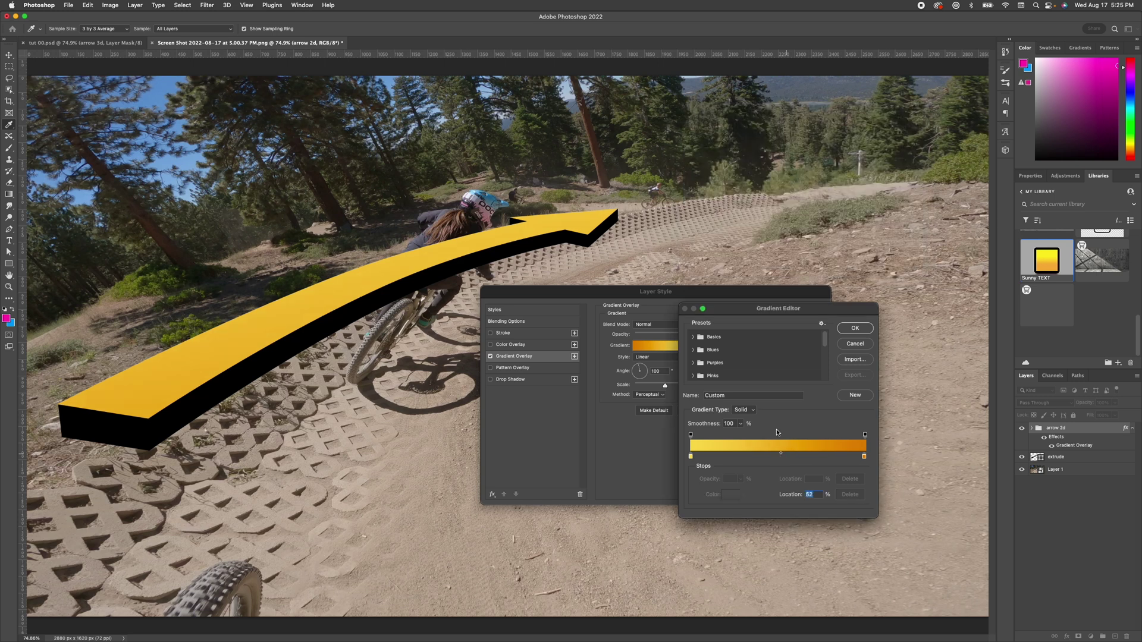
{"action": "left_click", "coordinate": [866, 330]}
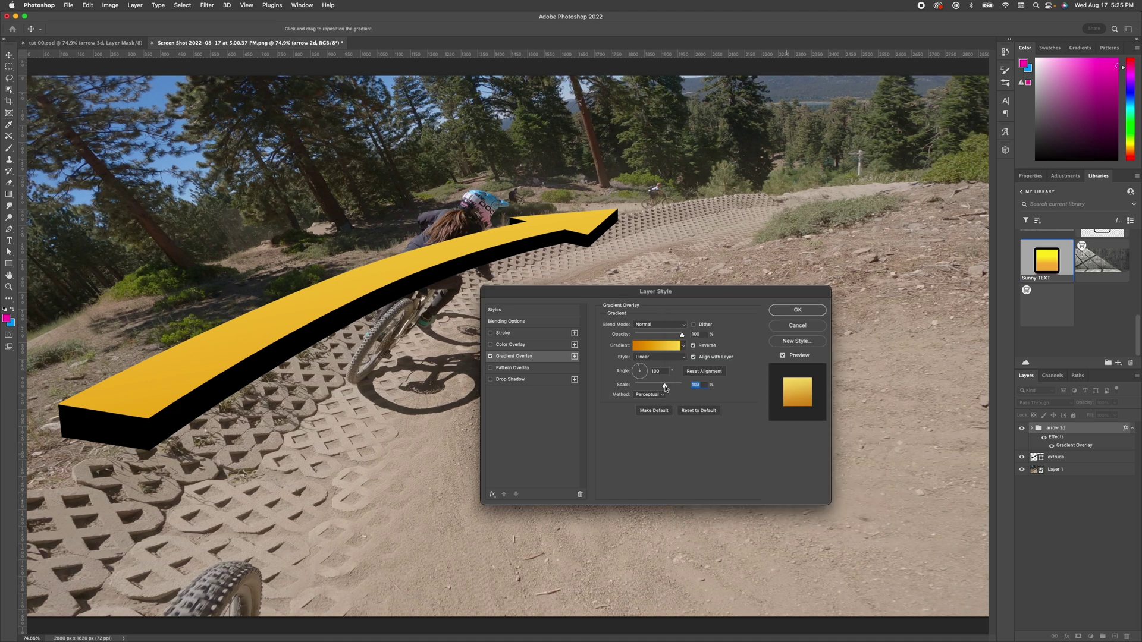
Step: Lower gradient scale, uncheck Align with Layer, set angle about 37° keeping Reverse, and apply
{"action": "mouse_move", "coordinate": [667, 389]}
{"action": "left_mouse_down"}
{"action": "mouse_move", "coordinate": [634, 388]}
{"action": "mouse_move", "coordinate": [653, 393]}
{"action": "left_mouse_up"}
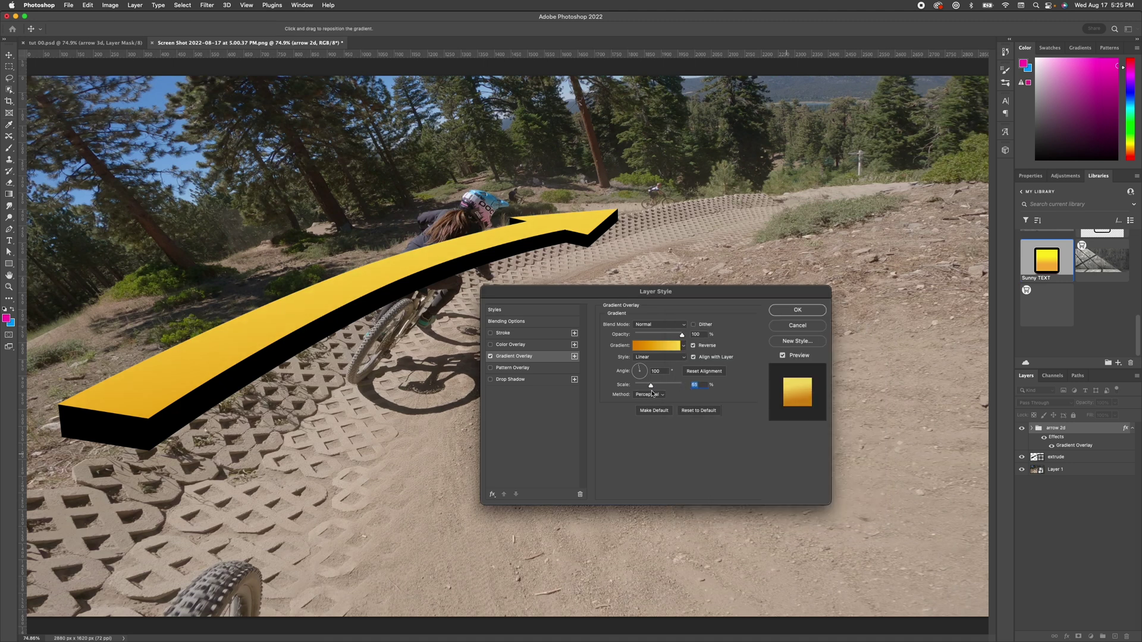
{"action": "left_click", "coordinate": [694, 358]}
{"action": "left_click", "coordinate": [693, 346]}
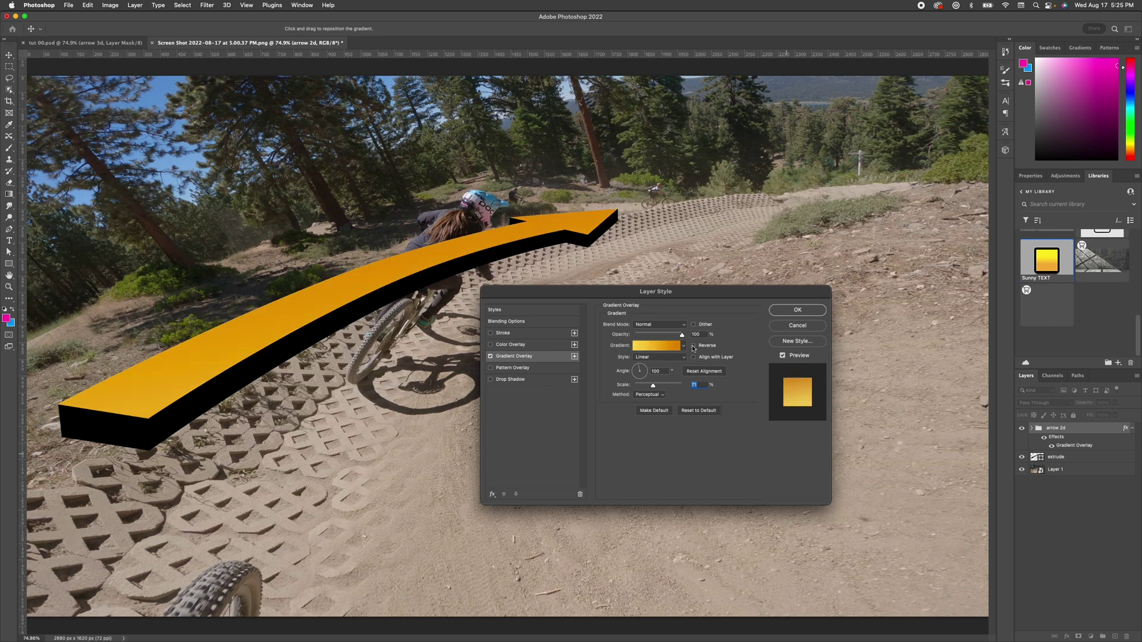
{"action": "left_click", "coordinate": [693, 346]}
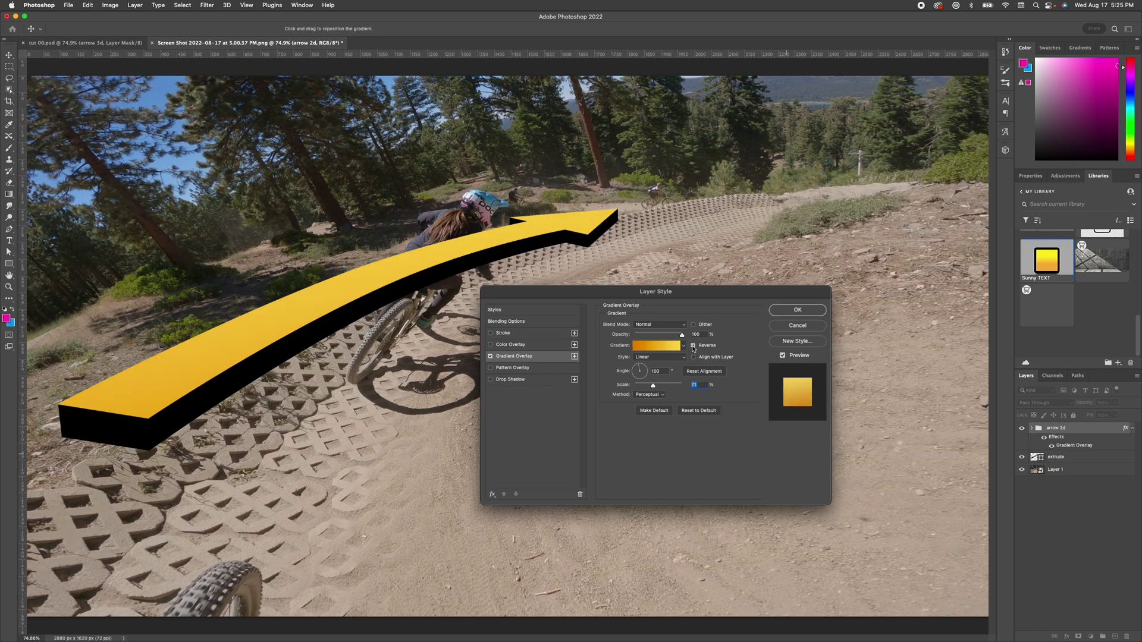
{"action": "left_click", "coordinate": [645, 371]}
{"action": "left_click", "coordinate": [647, 370]}
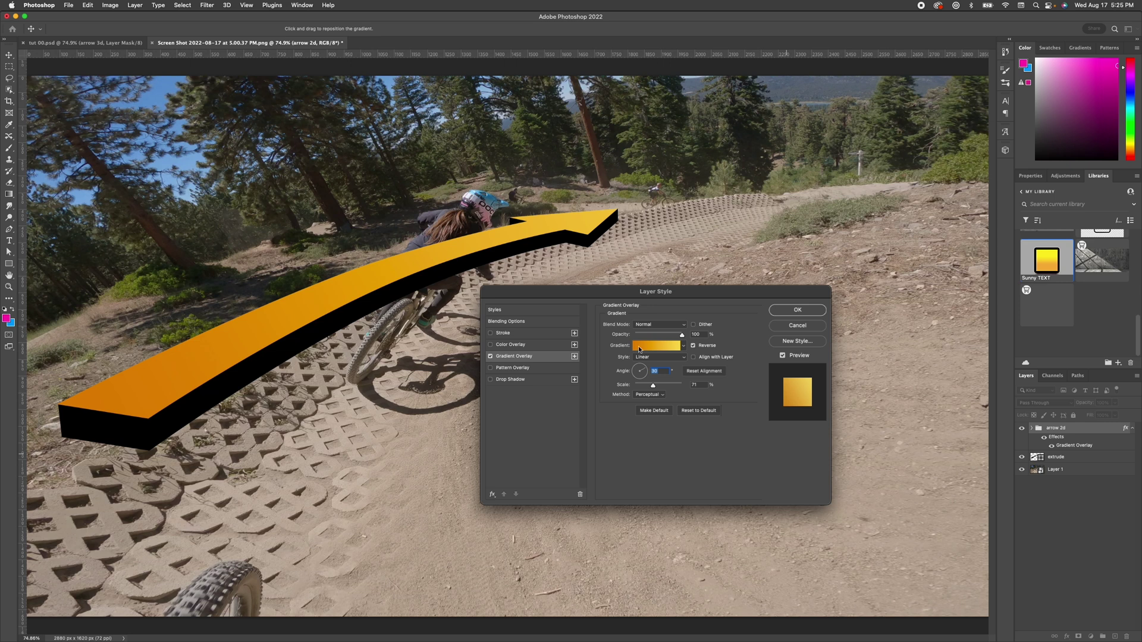
{"action": "left_click", "coordinate": [695, 346]}
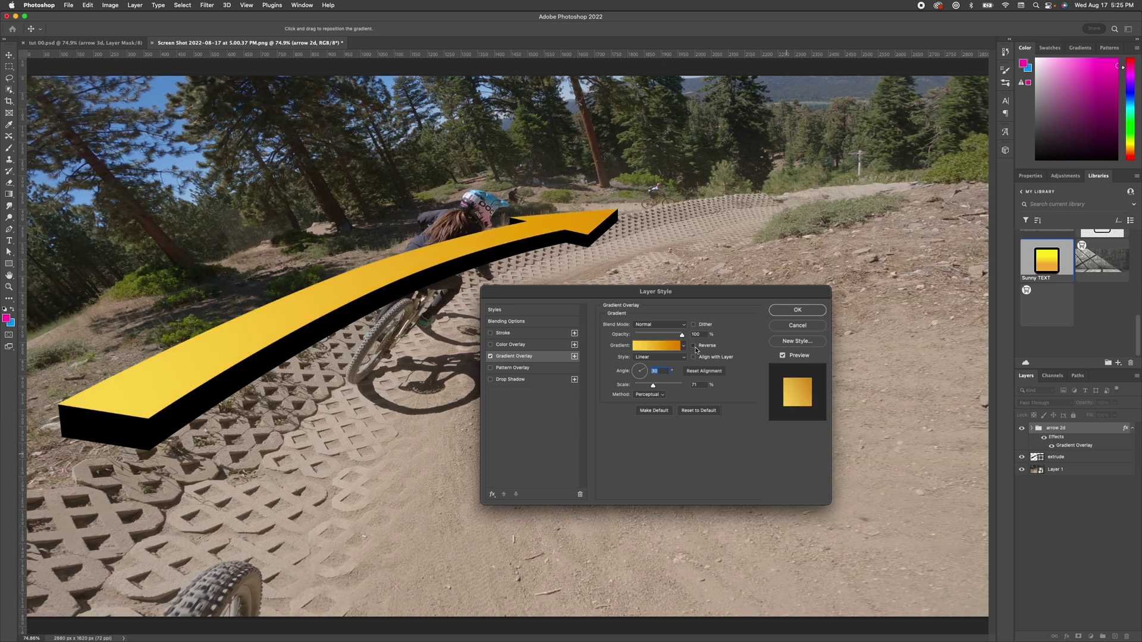
{"action": "left_click", "coordinate": [695, 348]}
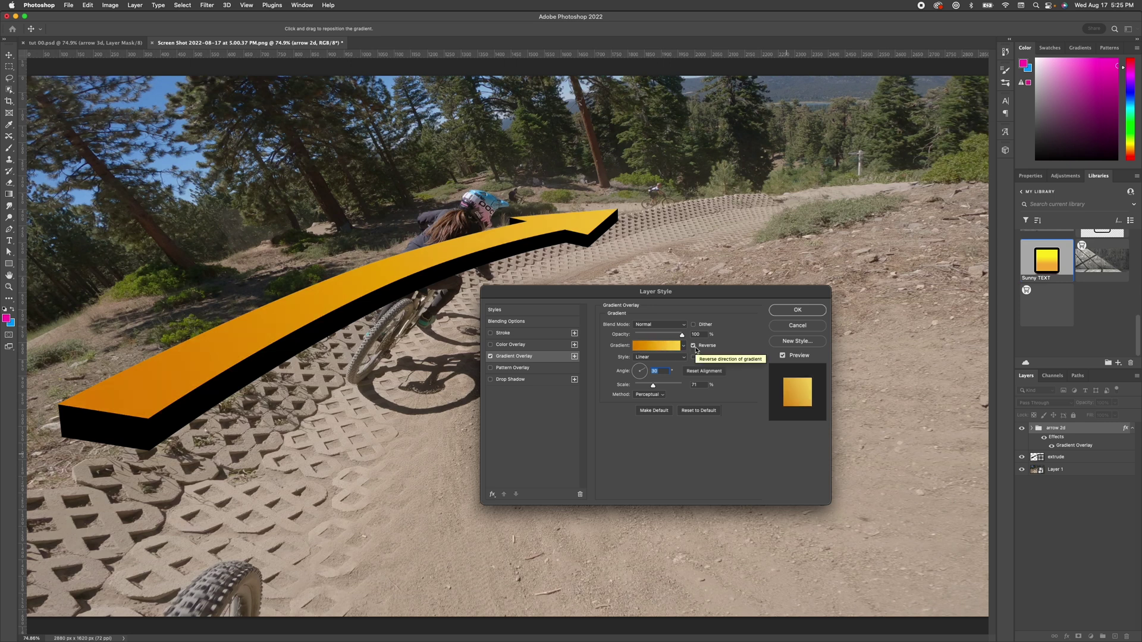
{"action": "key", "text": "Return"}
{"action": "key", "text": "p"}
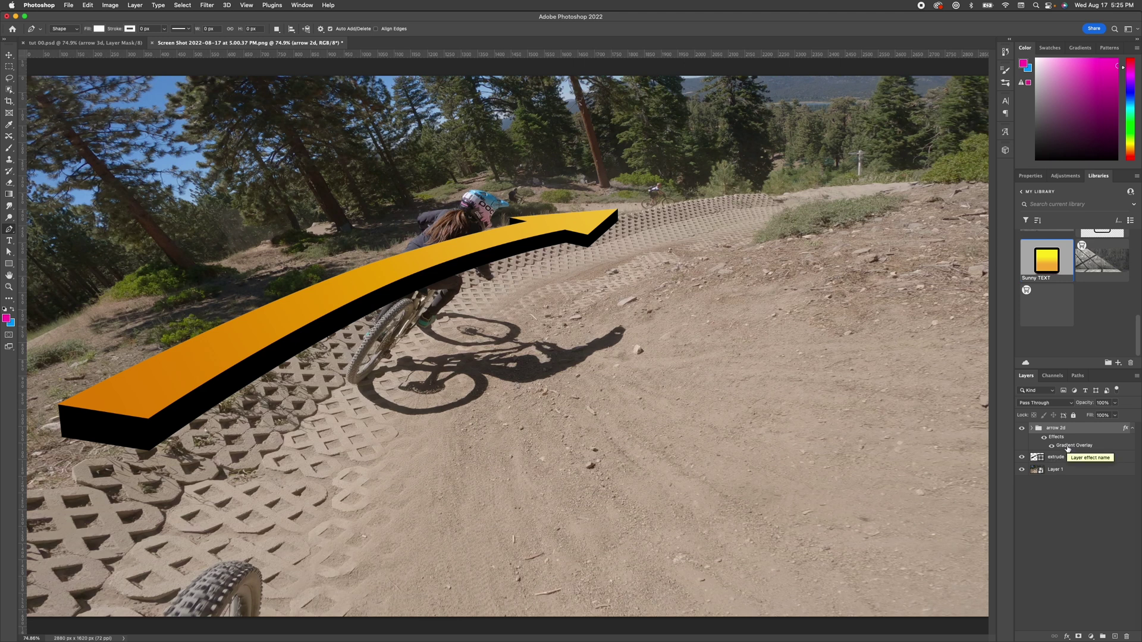
Step: Copy the Gradient Overlay onto the extrude layer and uncheck Reverse for a yellow bottom edge
{"action": "left_click_drag", "start_coordinate": [1067, 449], "coordinate": [1051, 459]}
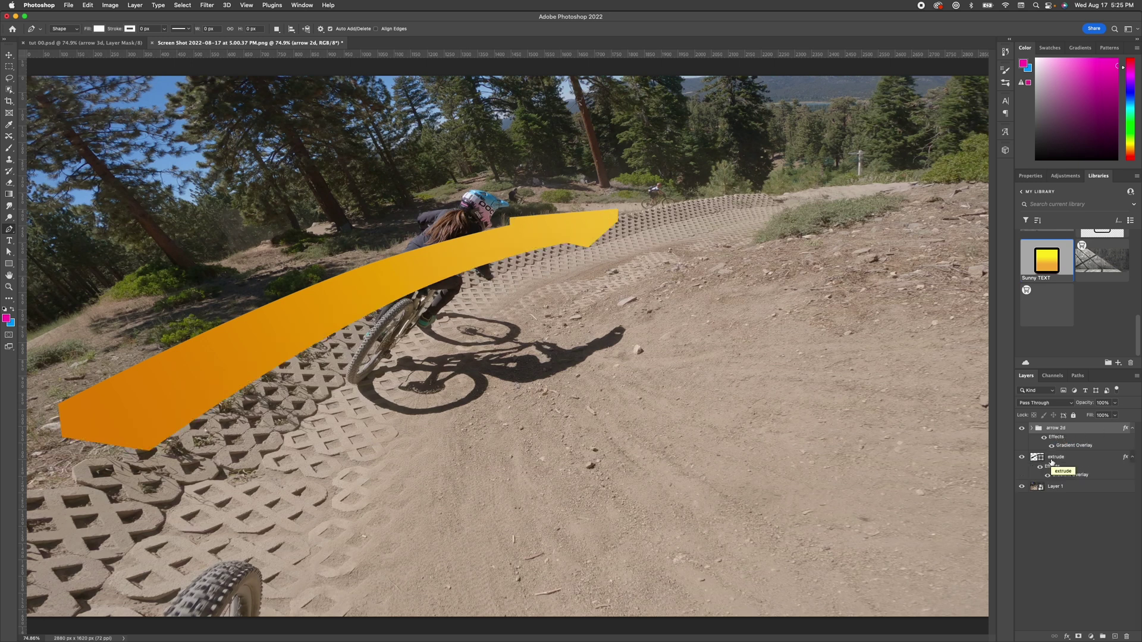
{"action": "double_click", "coordinate": [1065, 476]}
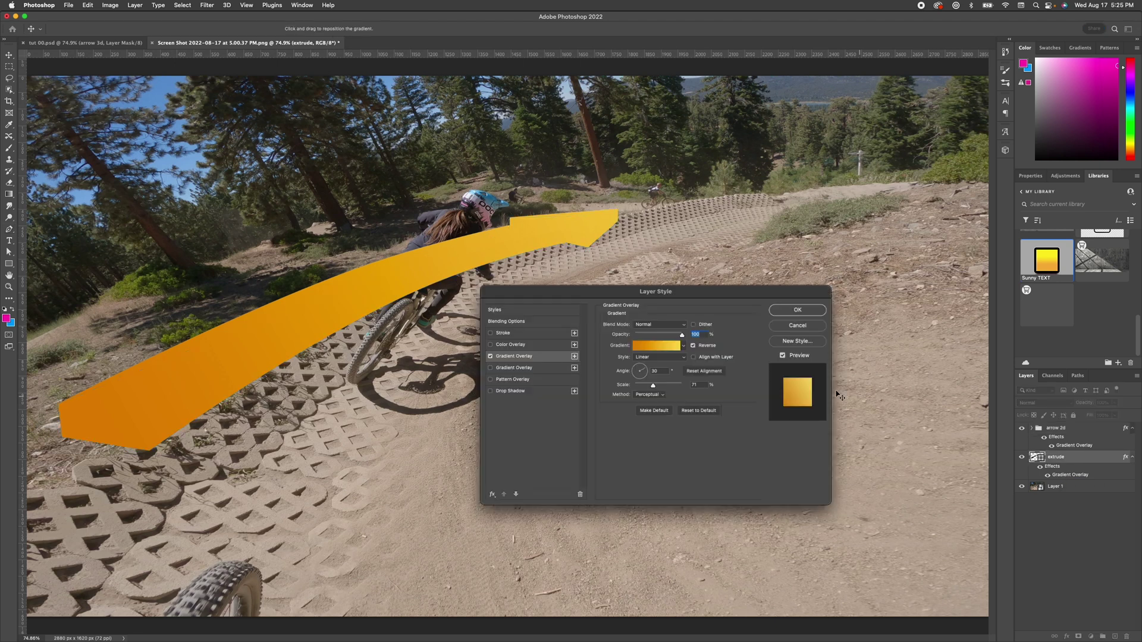
{"action": "left_click", "coordinate": [693, 346]}
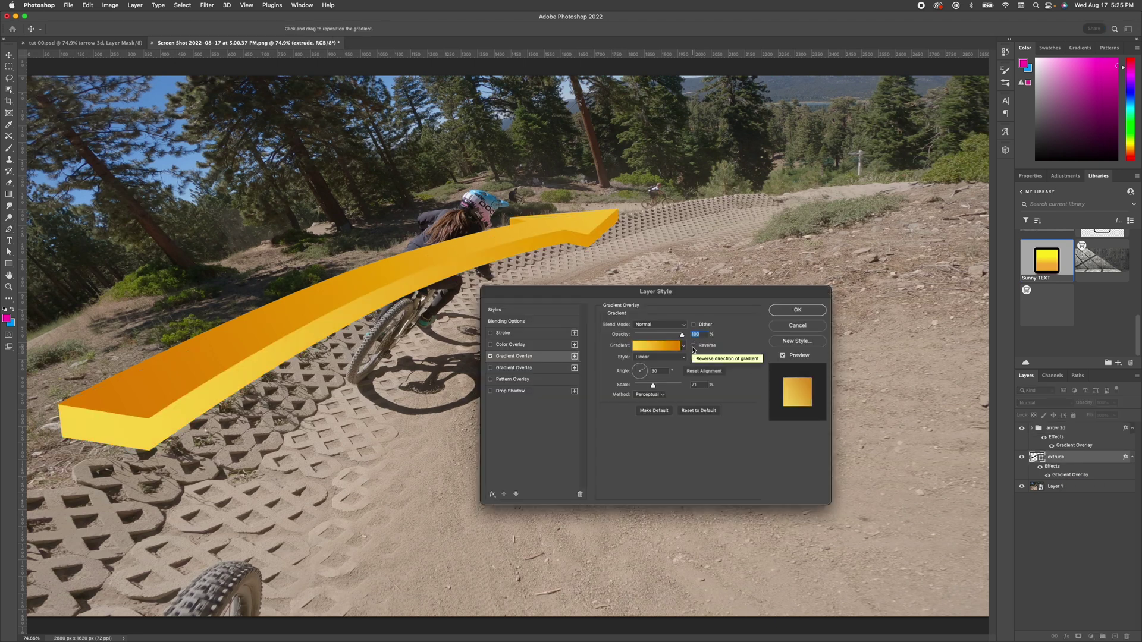
{"action": "left_click", "coordinate": [667, 351]}
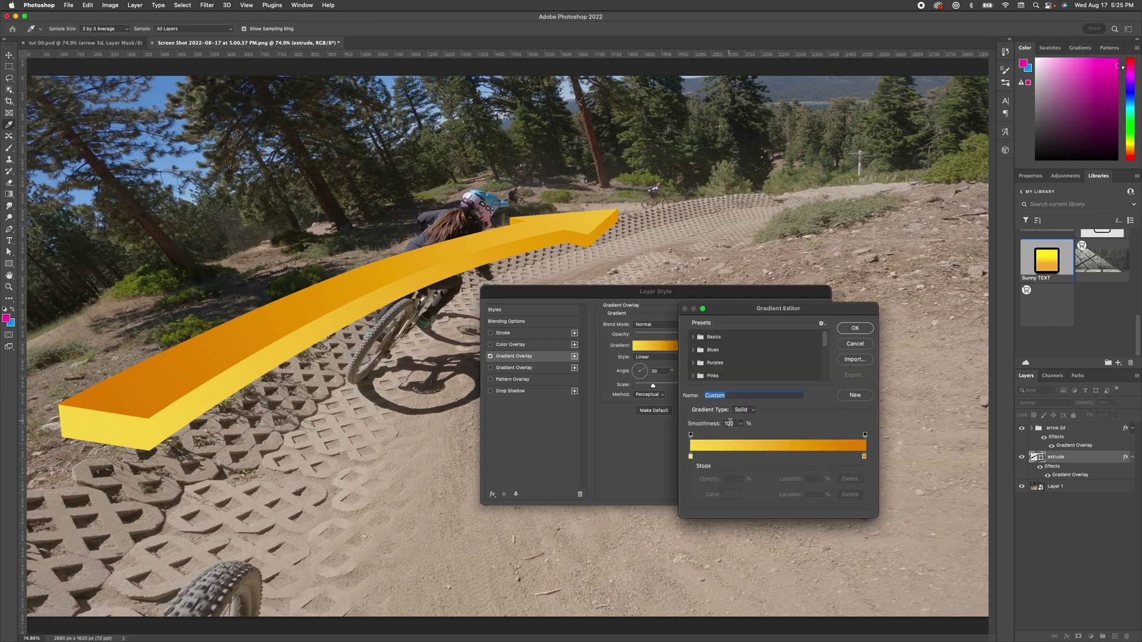
Step: Rearrange the gradient stops: orange at 0%, yellow at 34%, and another yellow stop near 98%
{"action": "left_click_drag", "start_coordinate": [691, 456], "coordinate": [770, 456]}
{"action": "left_click_drag", "start_coordinate": [864, 457], "coordinate": [839, 457]}
{"action": "left_click", "coordinate": [668, 467]}
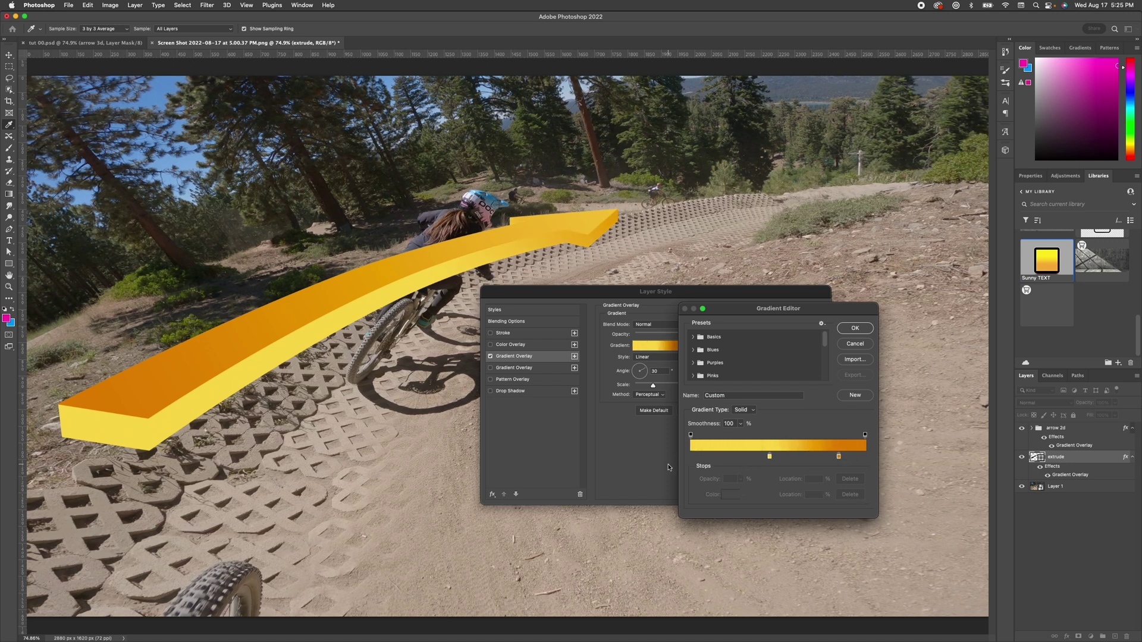
{"action": "left_click", "coordinate": [801, 457]}
{"action": "left_click_drag", "start_coordinate": [801, 456], "coordinate": [685, 462]}
{"action": "left_click_drag", "start_coordinate": [839, 457], "coordinate": [896, 456]}
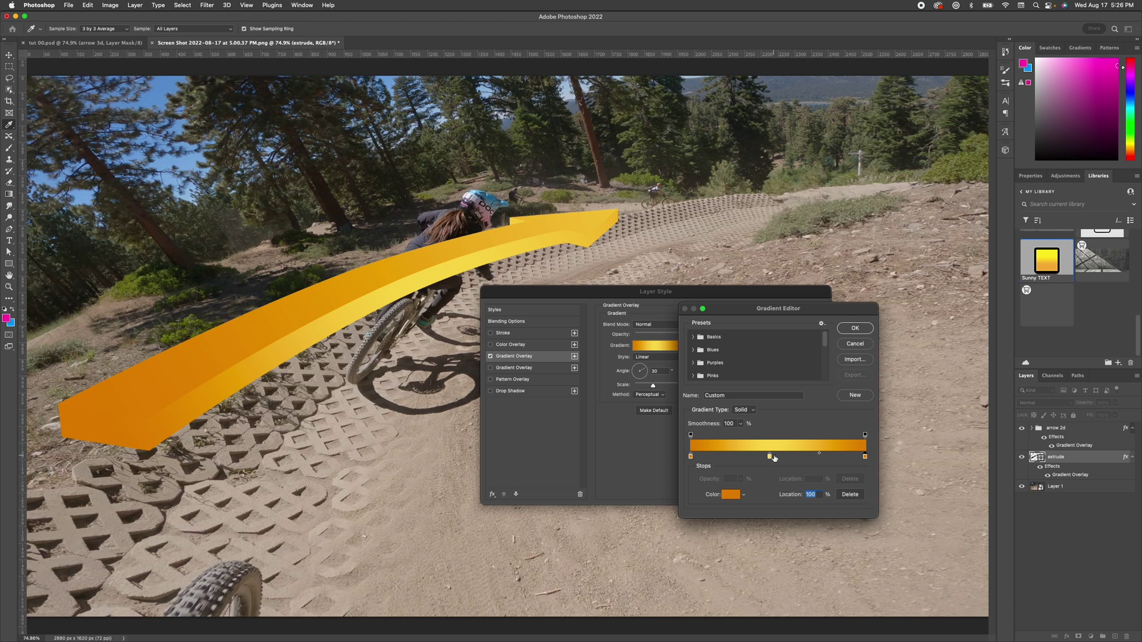
{"action": "left_click_drag", "start_coordinate": [771, 456], "coordinate": [750, 457]}
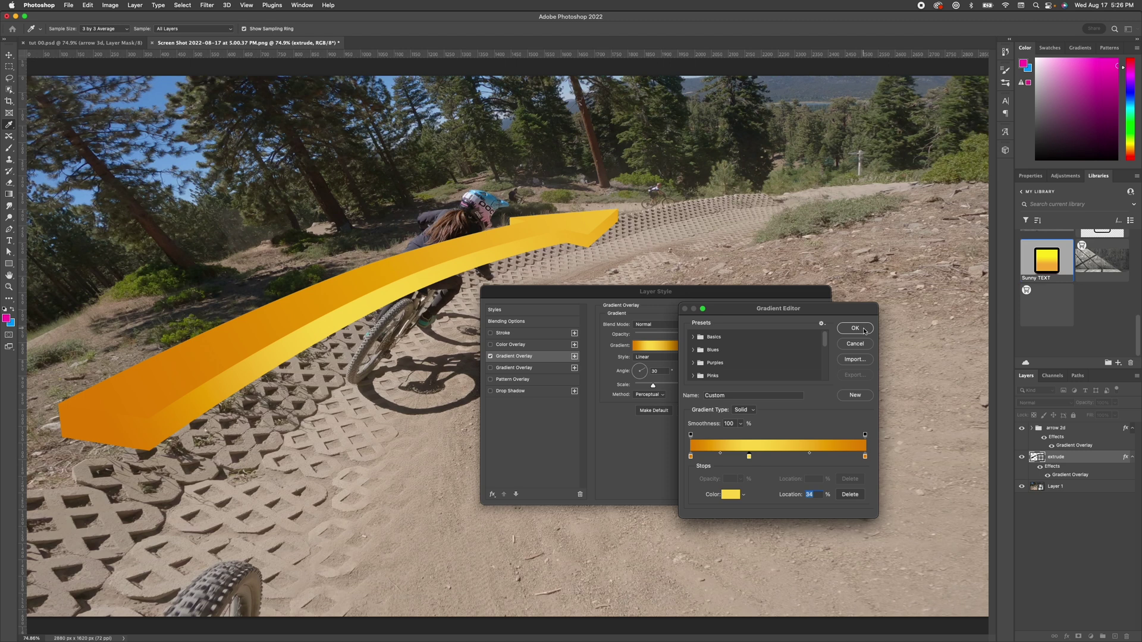
{"action": "left_click_drag", "start_coordinate": [869, 460], "coordinate": [864, 476]}
Step: Recolour both end stops of the side gradient a dark gold-brown
{"action": "double_click", "coordinate": [865, 457]}
{"action": "left_click", "coordinate": [794, 164]}
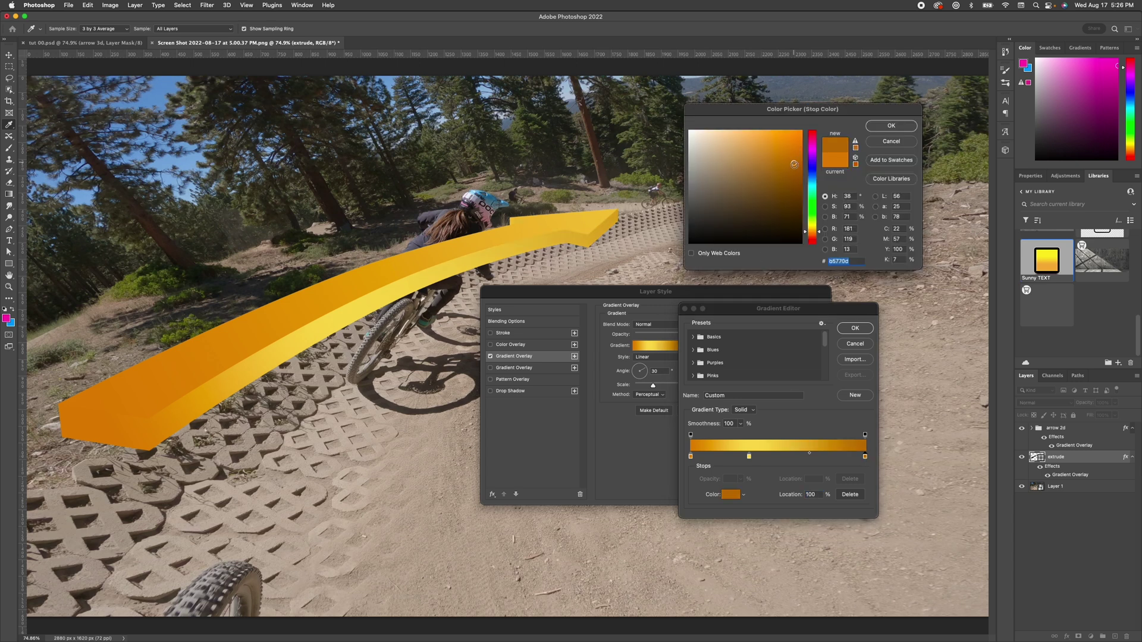
{"action": "left_click_drag", "start_coordinate": [794, 164], "coordinate": [795, 167]}
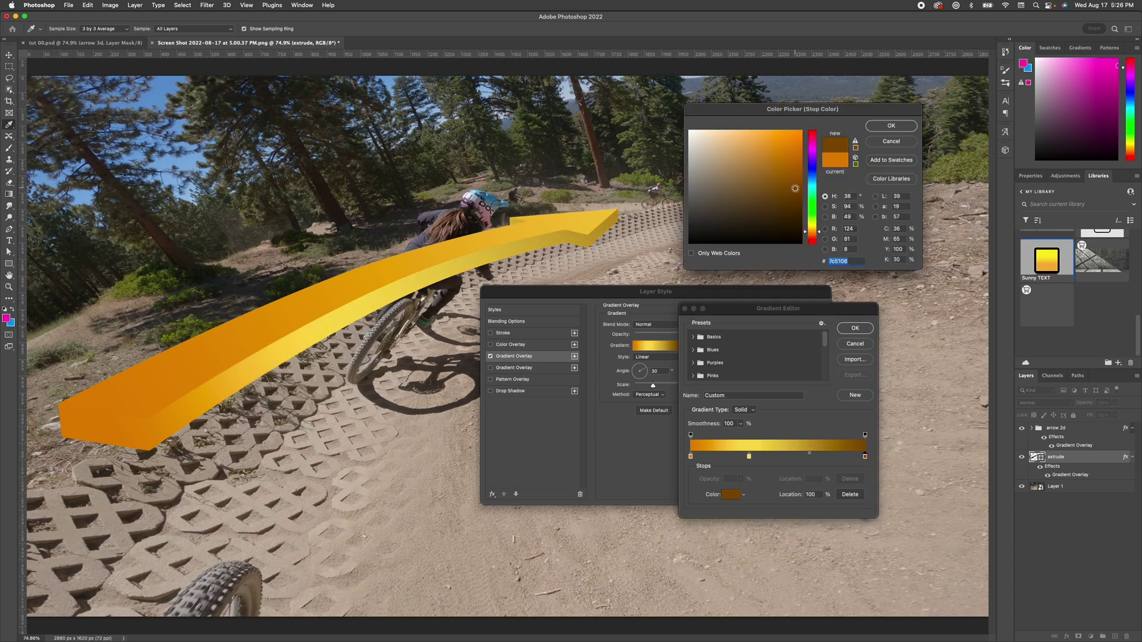
{"action": "left_click", "coordinate": [718, 140]}
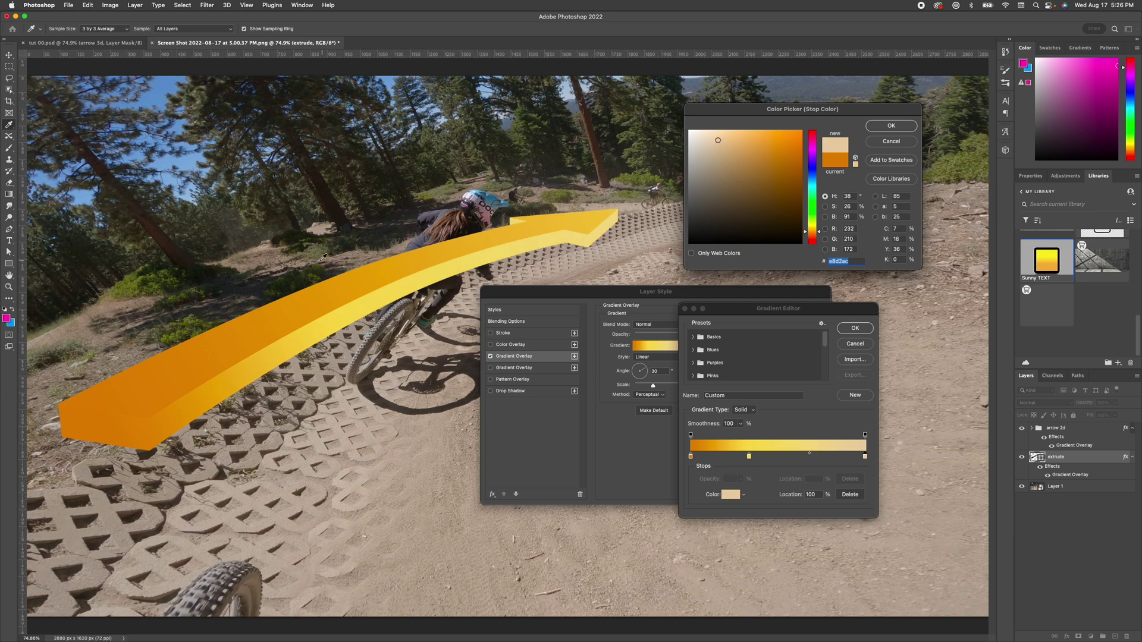
{"action": "left_click_drag", "start_coordinate": [773, 140], "coordinate": [794, 197]}
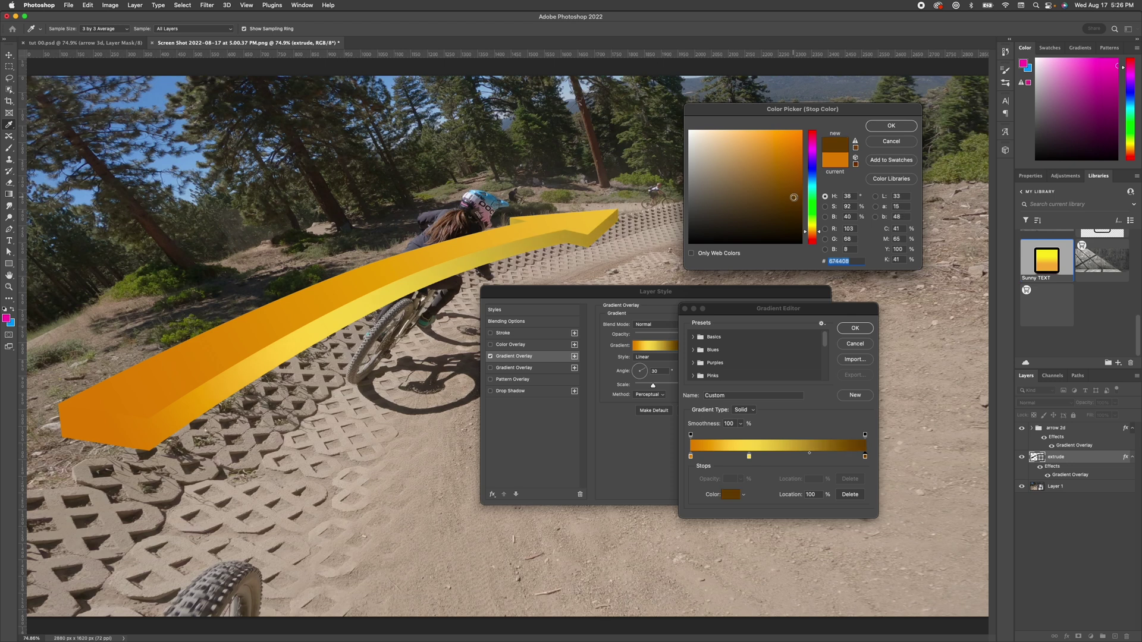
{"action": "key", "text": "Return"}
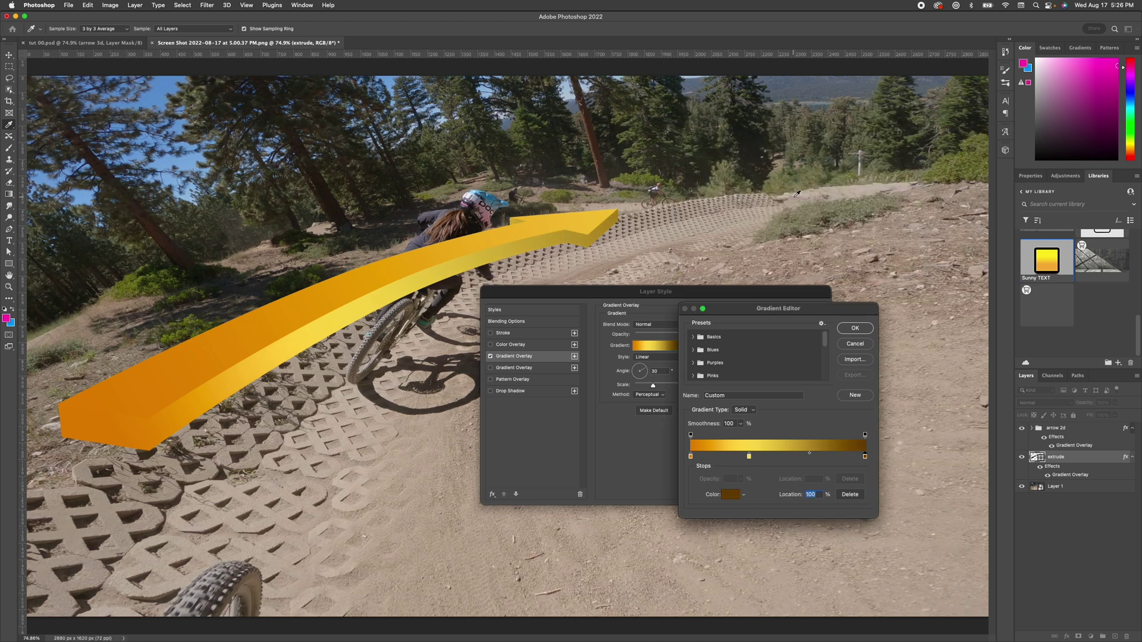
{"action": "double_click", "coordinate": [691, 457]}
{"action": "left_click", "coordinate": [787, 190]}
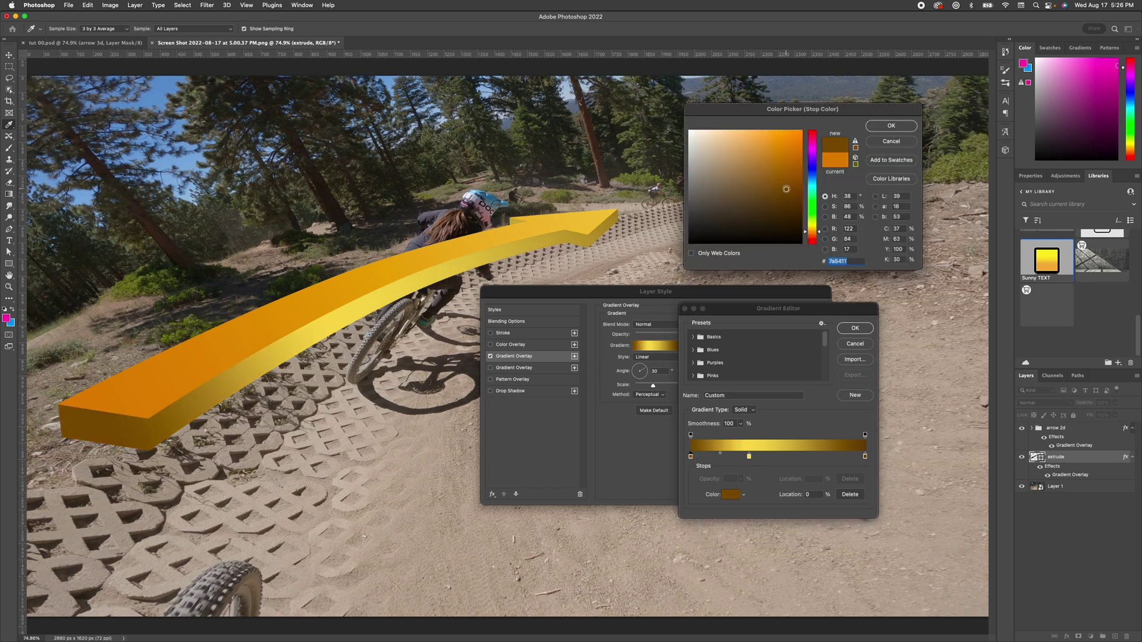
{"action": "left_click_drag", "start_coordinate": [787, 190], "coordinate": [775, 191]}
{"action": "left_click", "coordinate": [891, 126]}
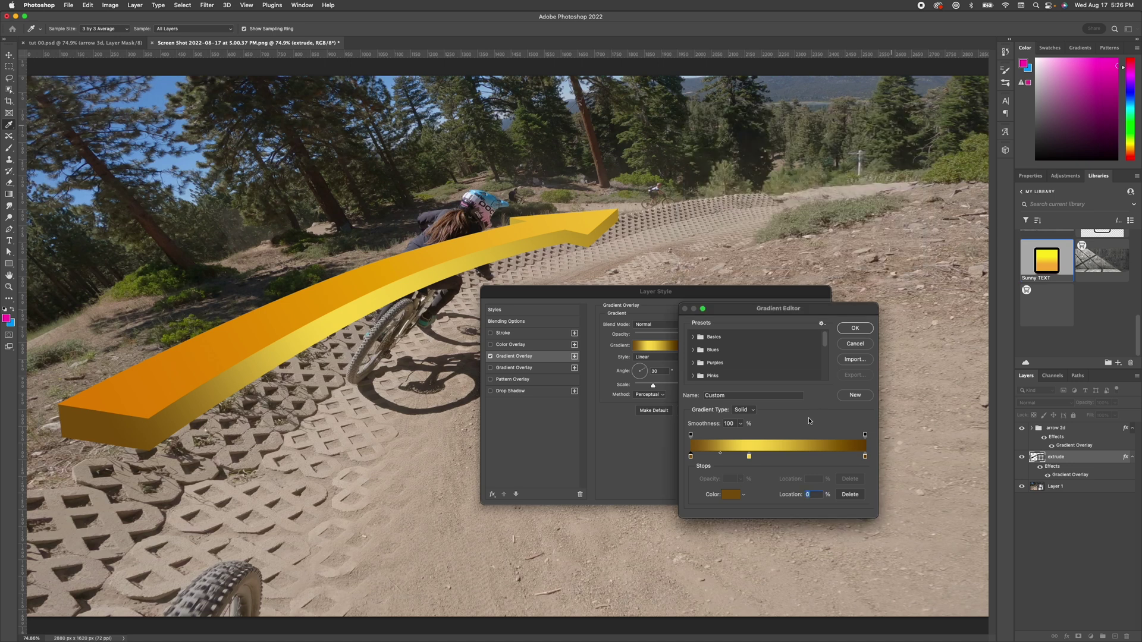
Step: Keep the middle stop yellow, move it to 40%, and apply the layer style
{"action": "left_click", "coordinate": [749, 456]}
{"action": "double_click", "coordinate": [749, 457]}
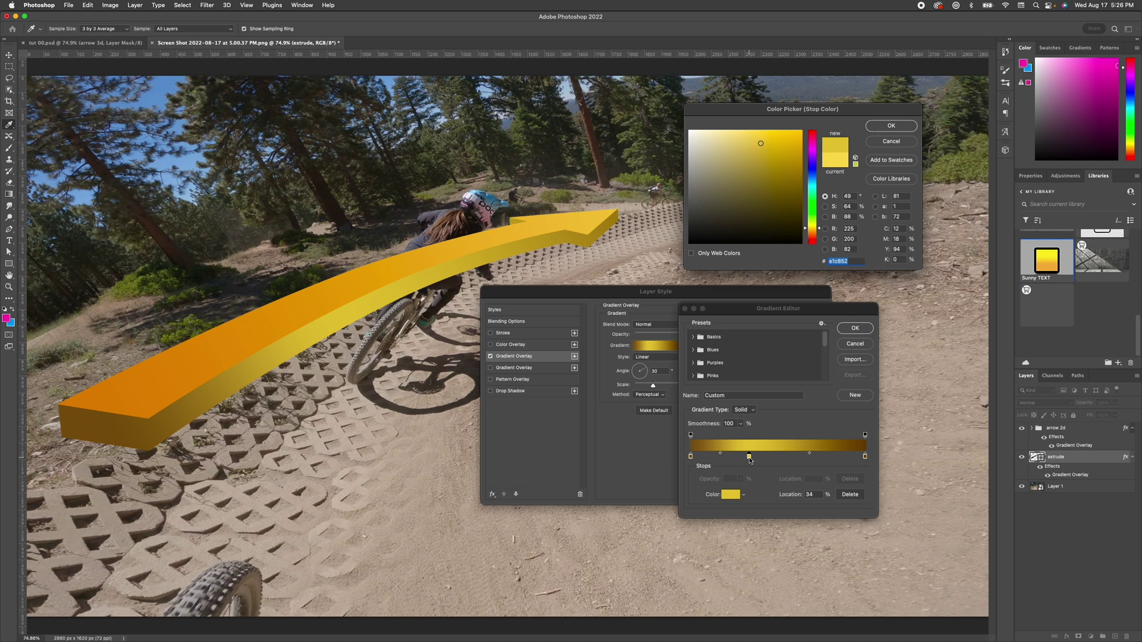
{"action": "key", "text": "Return"}
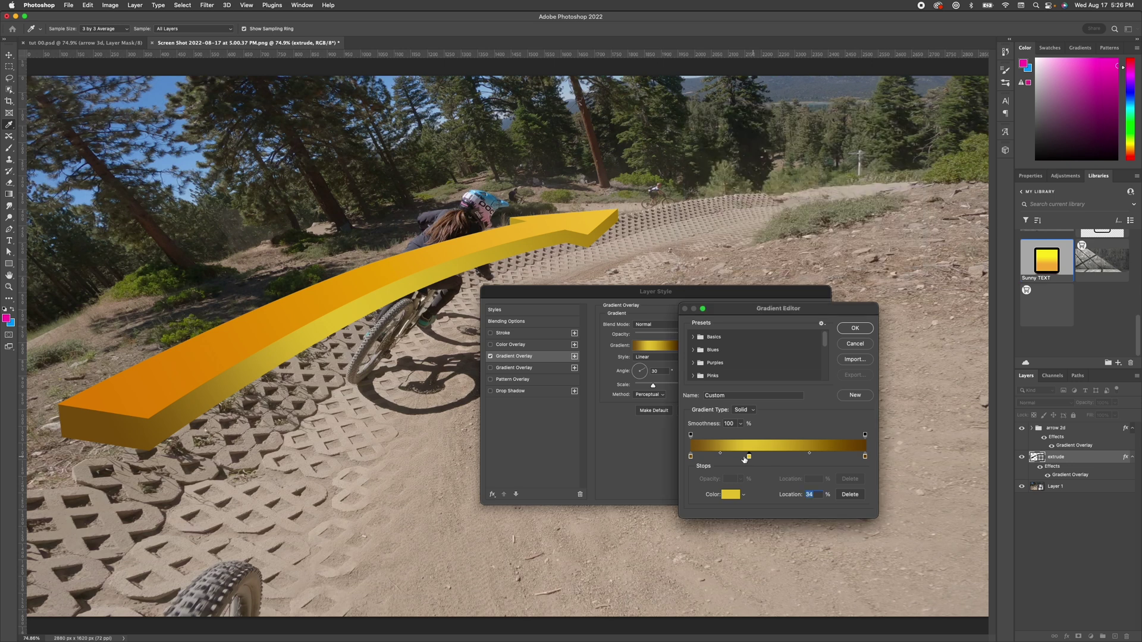
{"action": "left_click_drag", "start_coordinate": [749, 457], "coordinate": [760, 456]}
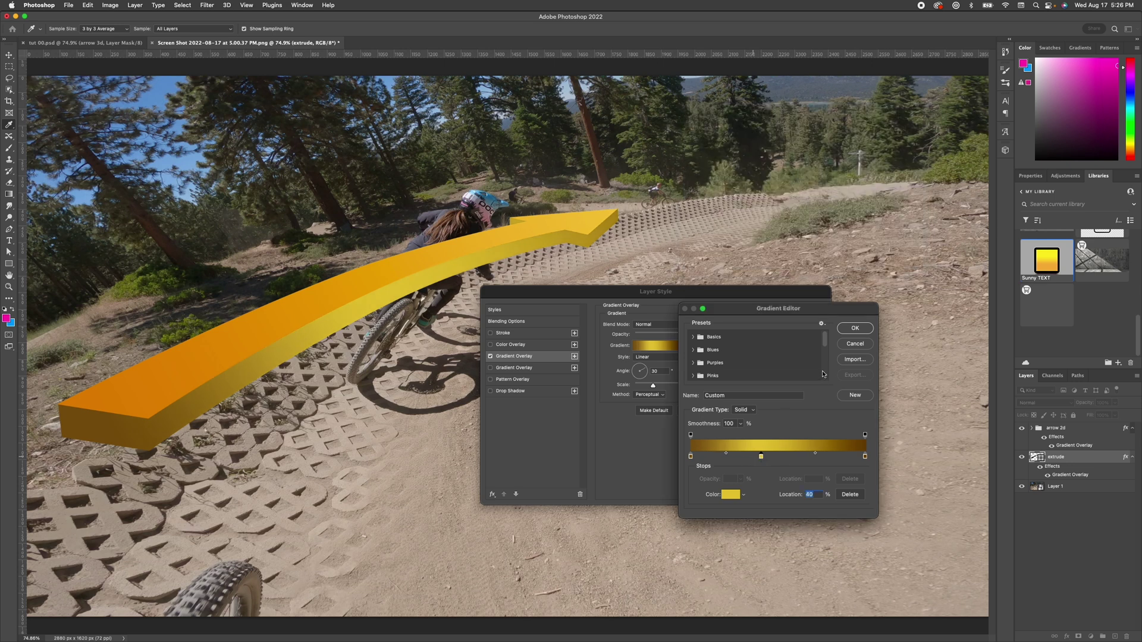
{"action": "left_click", "coordinate": [855, 329]}
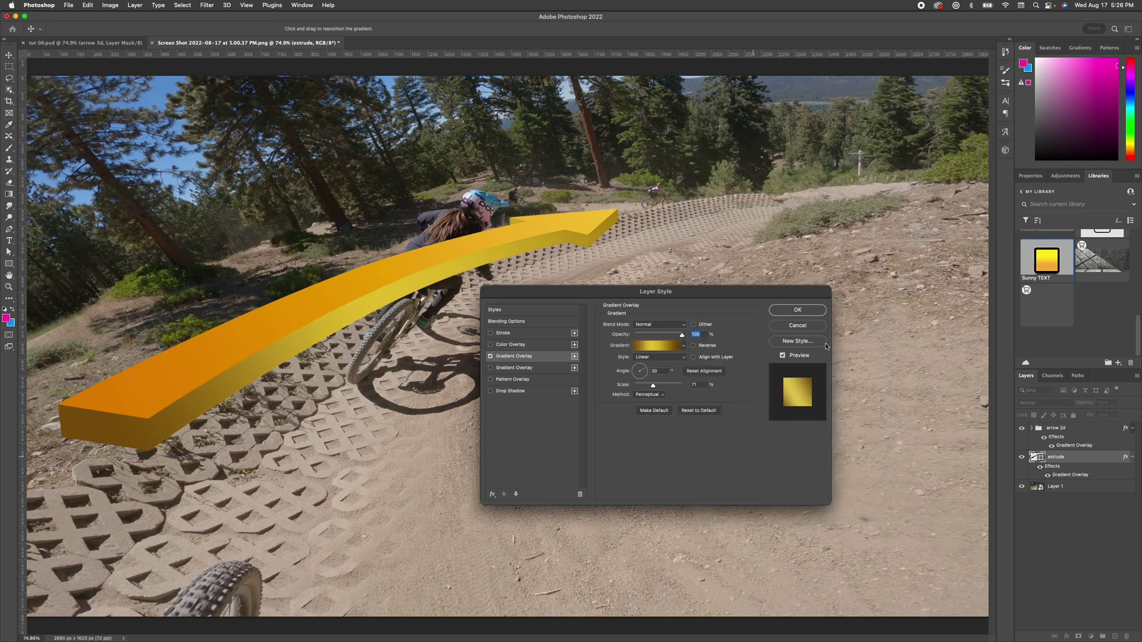
{"action": "left_click", "coordinate": [797, 310]}
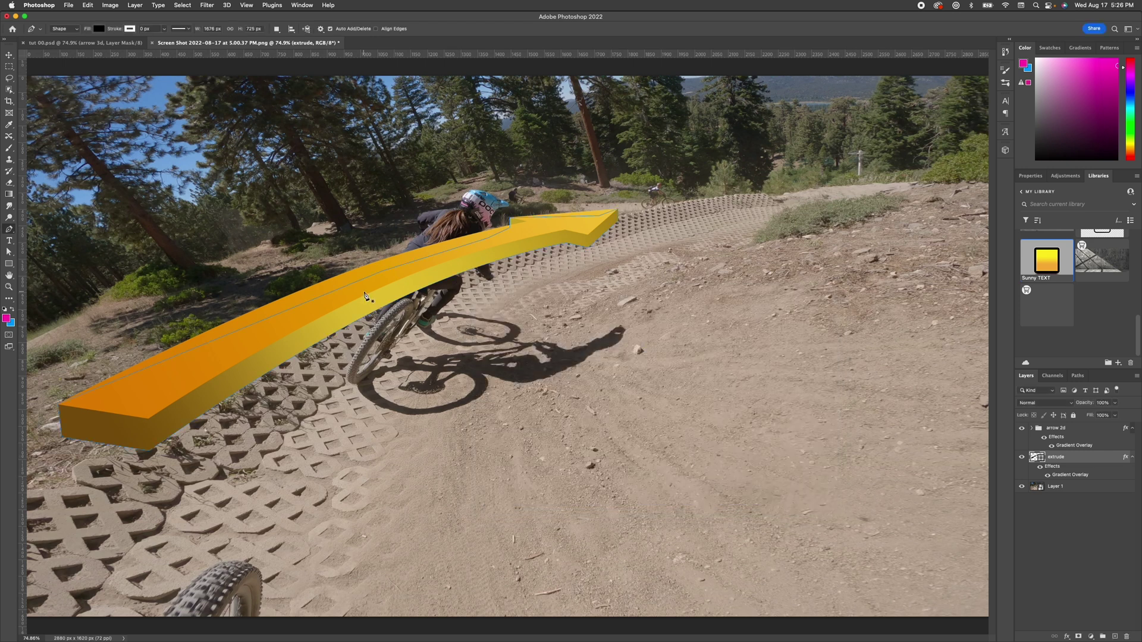
{"action": "key", "text": "v"}
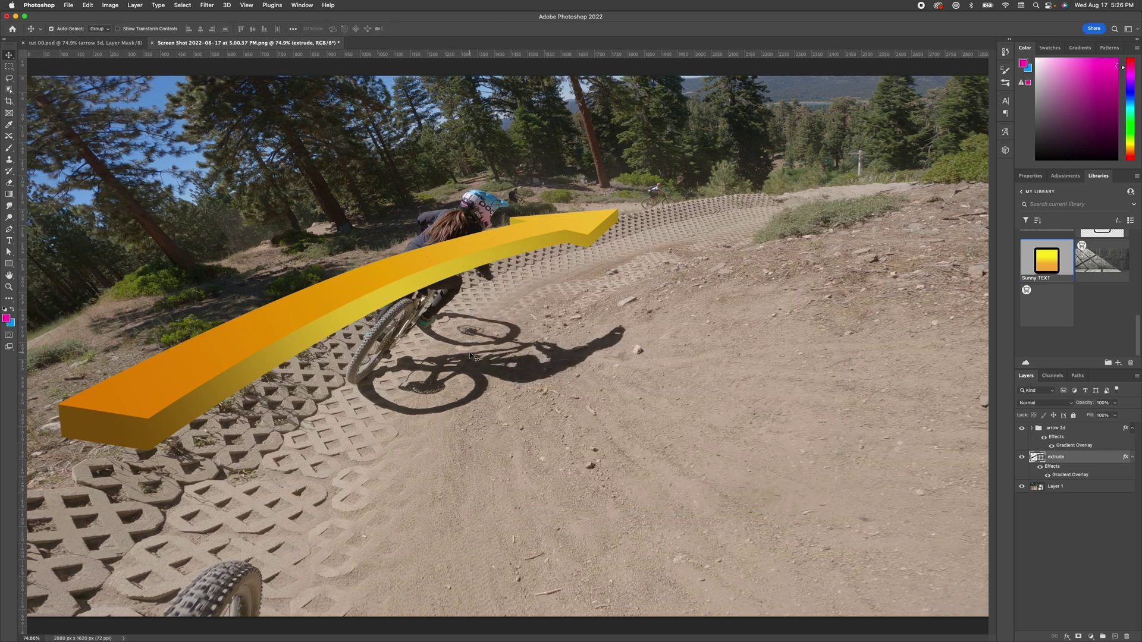
{"action": "left_click", "coordinate": [1047, 513]}
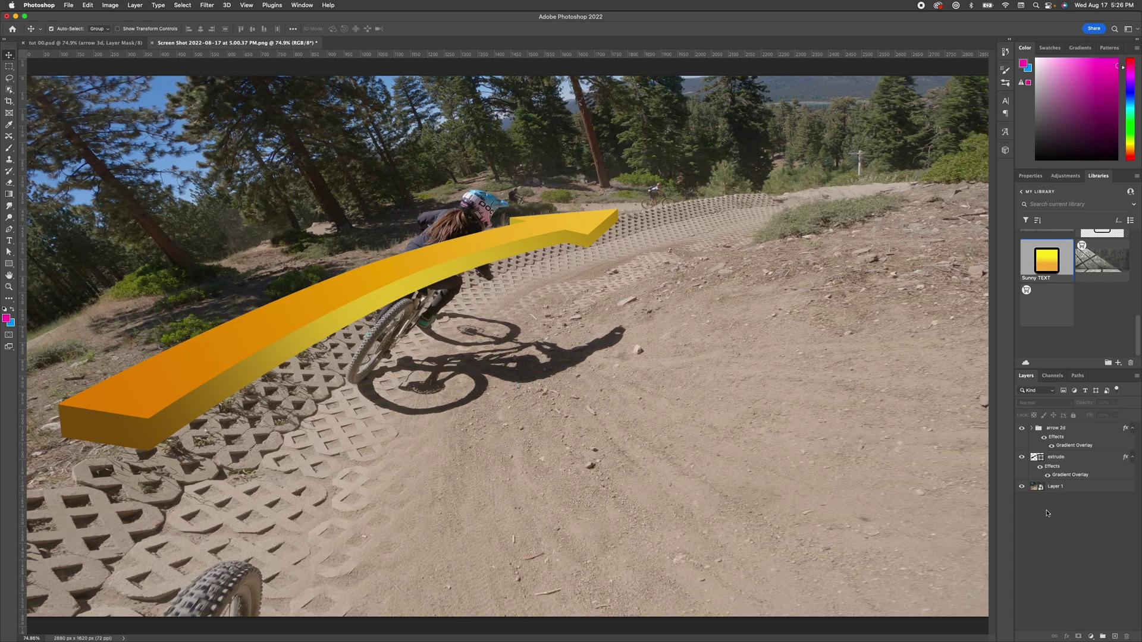
Step: Group the arrow 2d group and extrude layer with Cmd+G and name the group 'arrow 3d'
{"action": "left_click", "coordinate": [1045, 433]}
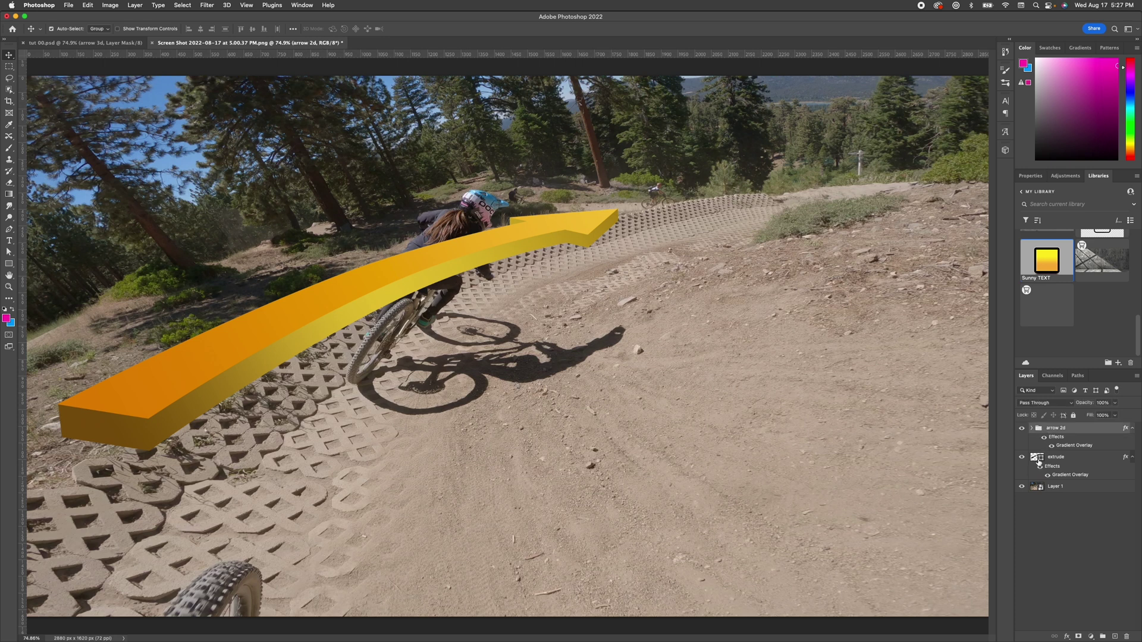
{"action": "left_click", "coordinate": [1038, 462], "text": "shift"}
{"action": "key", "text": "super+g"}
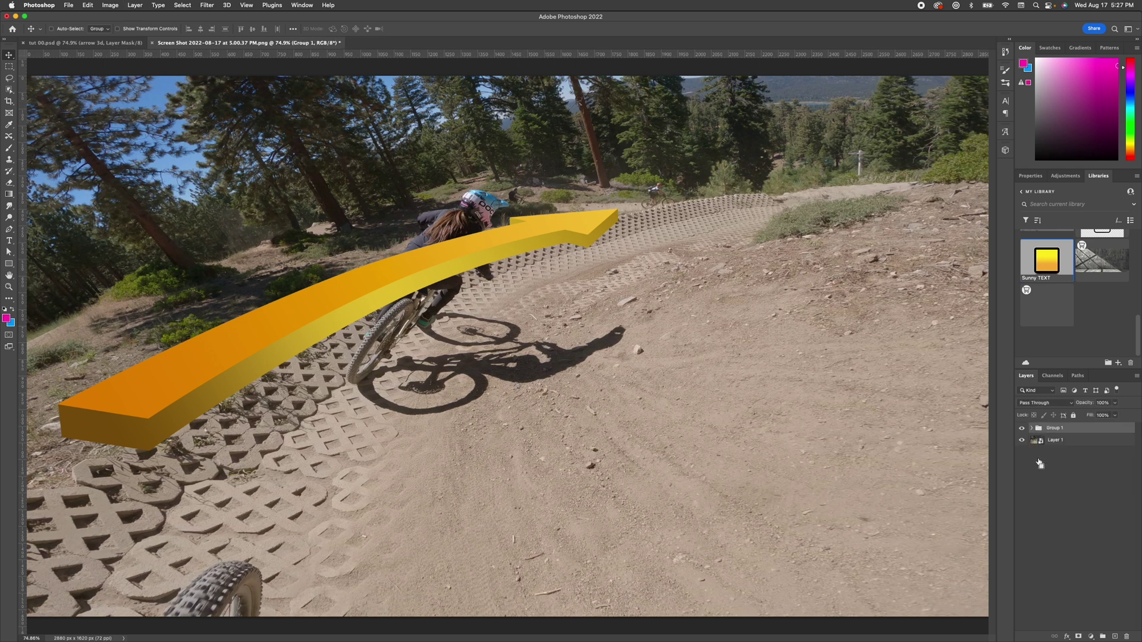
{"action": "double_click", "coordinate": [1076, 427]}
{"action": "type", "text": "arrow 3d"}
{"action": "key", "text": "Return"}
{"action": "left_click", "coordinate": [1061, 467]}
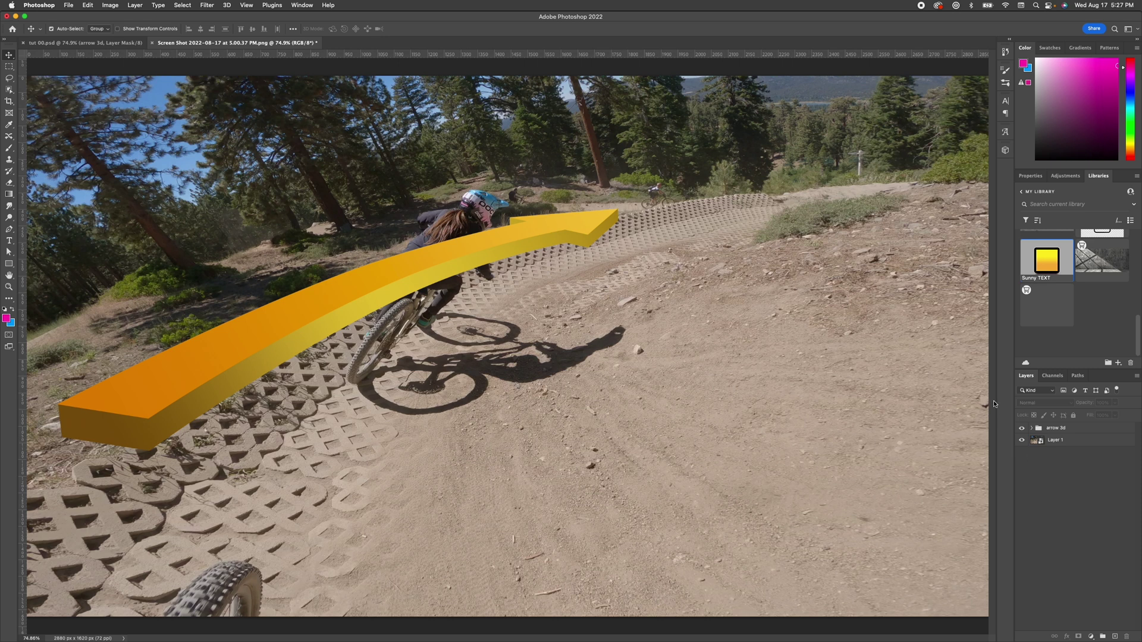
{"action": "left_click", "coordinate": [1038, 430]}
Step: Raise the arrow 3d group above the berm and rotate it about 3.5° clockwise
{"action": "key", "text": "super+t"}
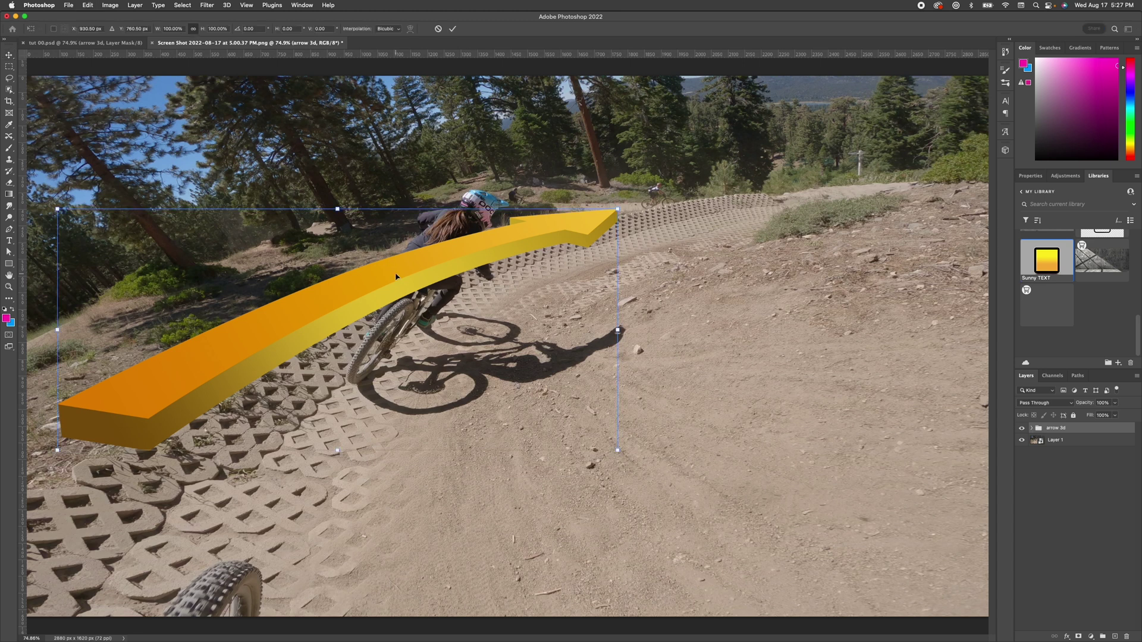
{"action": "left_click_drag", "start_coordinate": [396, 276], "coordinate": [390, 222]}
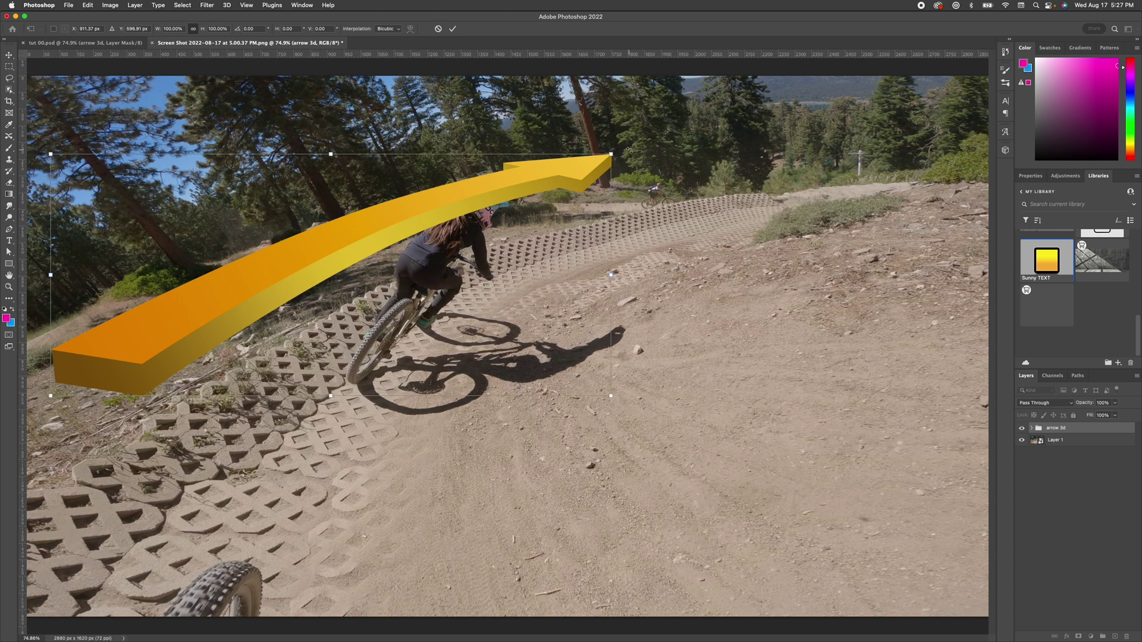
{"action": "mouse_move", "coordinate": [629, 154]}
{"action": "left_mouse_down"}
{"action": "mouse_move", "coordinate": [653, 162]}
{"action": "mouse_move", "coordinate": [640, 173]}
{"action": "left_mouse_up"}
{"action": "key", "text": "Return"}
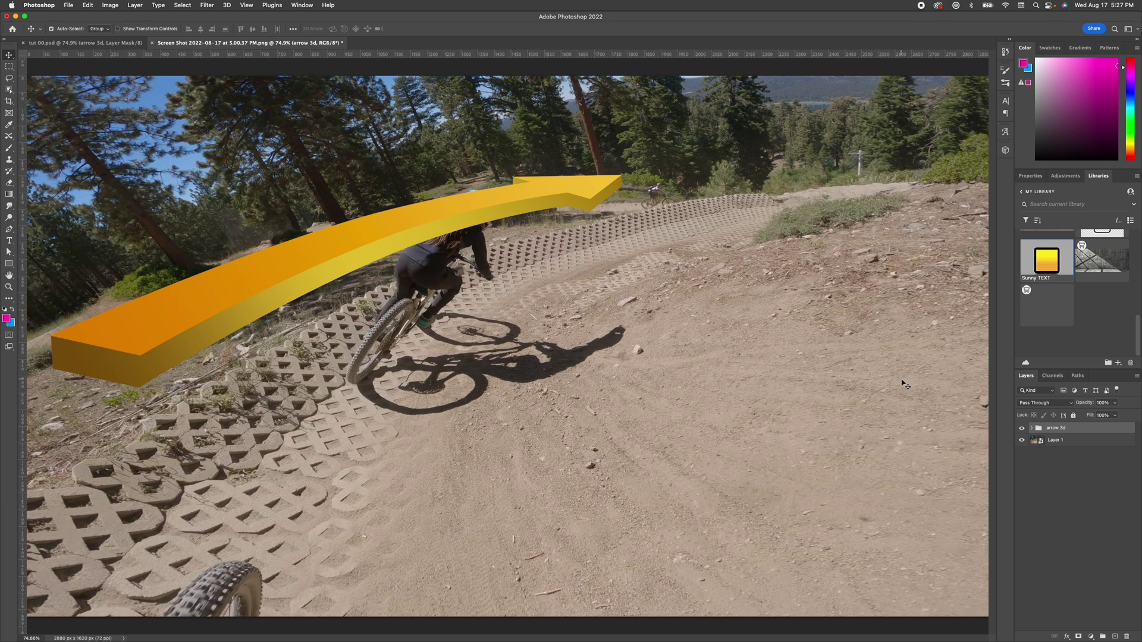
Step: Compare against the tut 00.psd reference and hide the arrow 3d group
{"action": "left_click", "coordinate": [117, 44]}
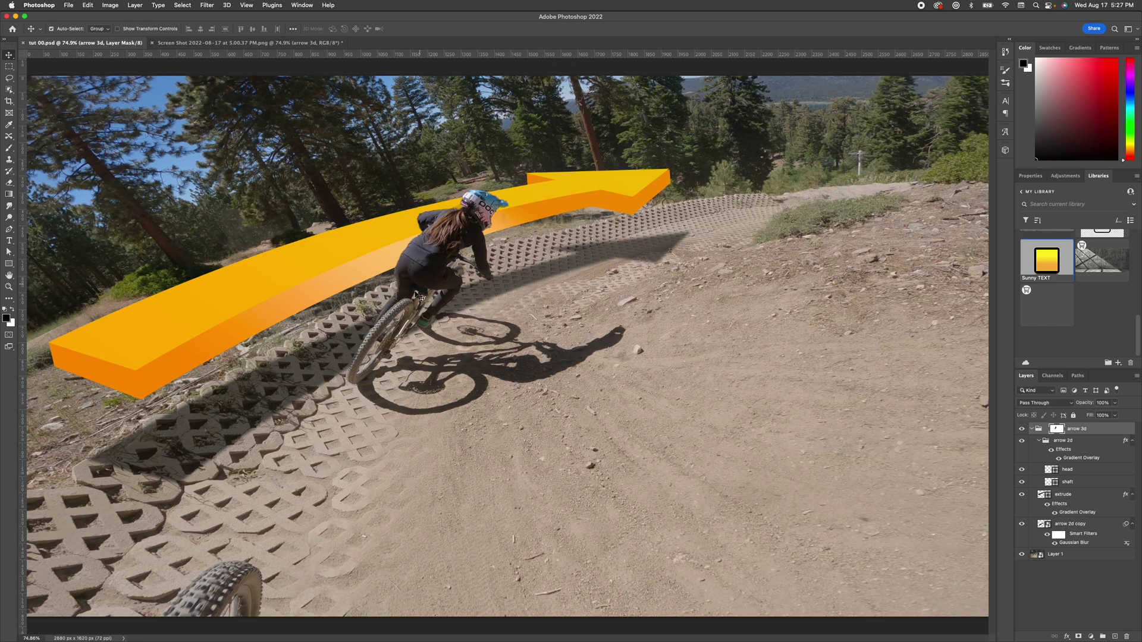
{"action": "left_click", "coordinate": [192, 42]}
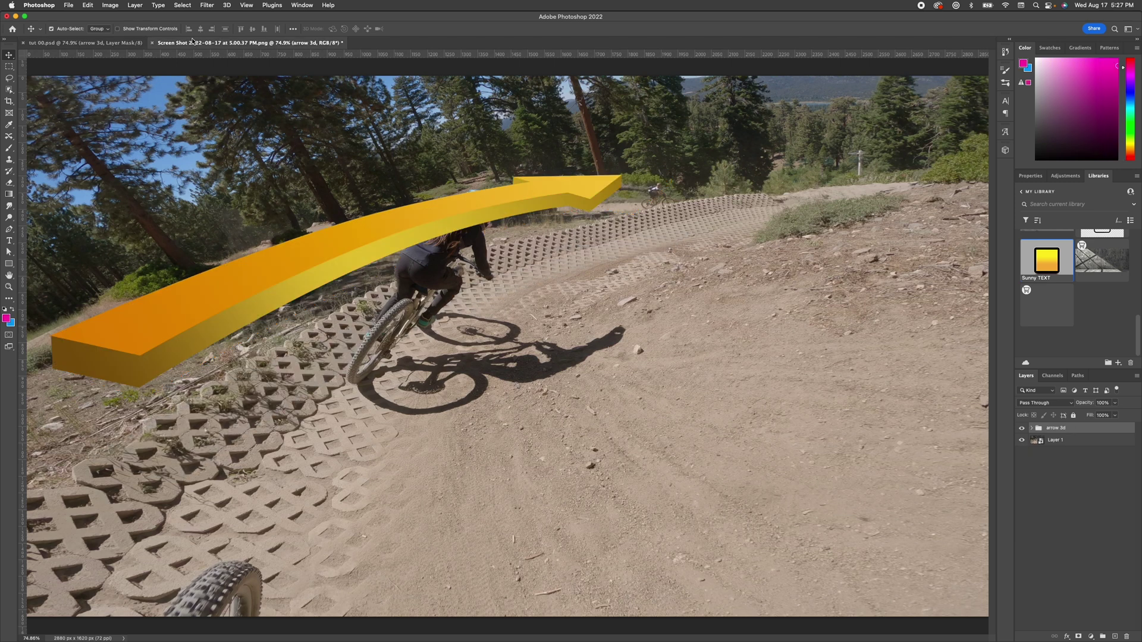
{"action": "left_click", "coordinate": [1023, 428]}
Step: On the photo layer, select the rider's head, shoulders and glove with Object Selection
{"action": "left_click", "coordinate": [1037, 444]}
{"action": "key", "text": "w"}
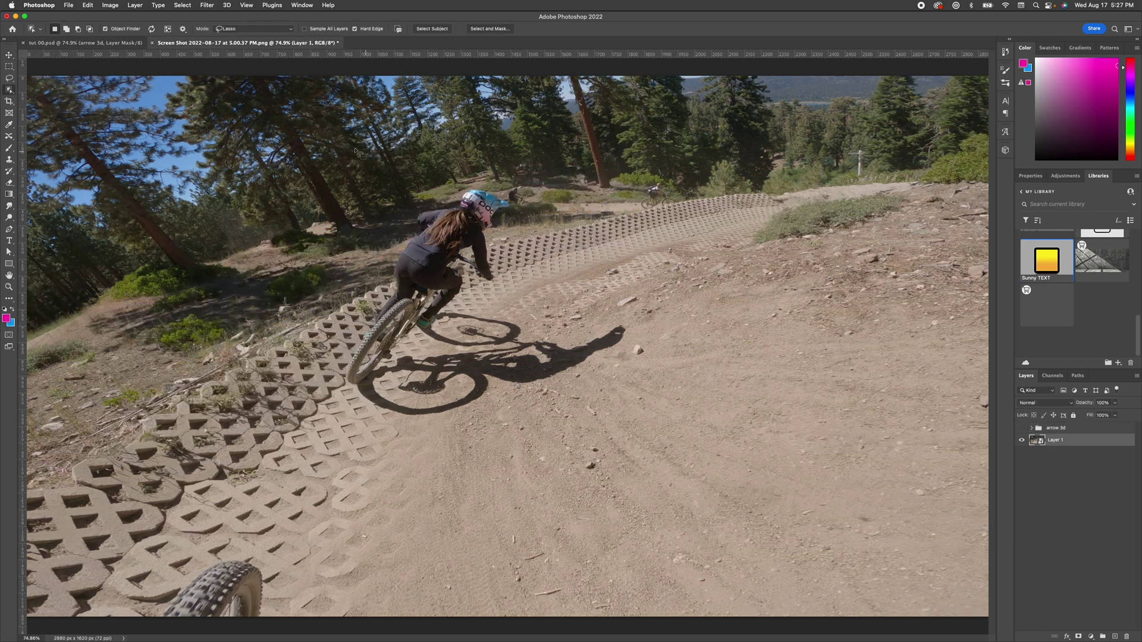
{"action": "left_click", "coordinate": [9, 89]}
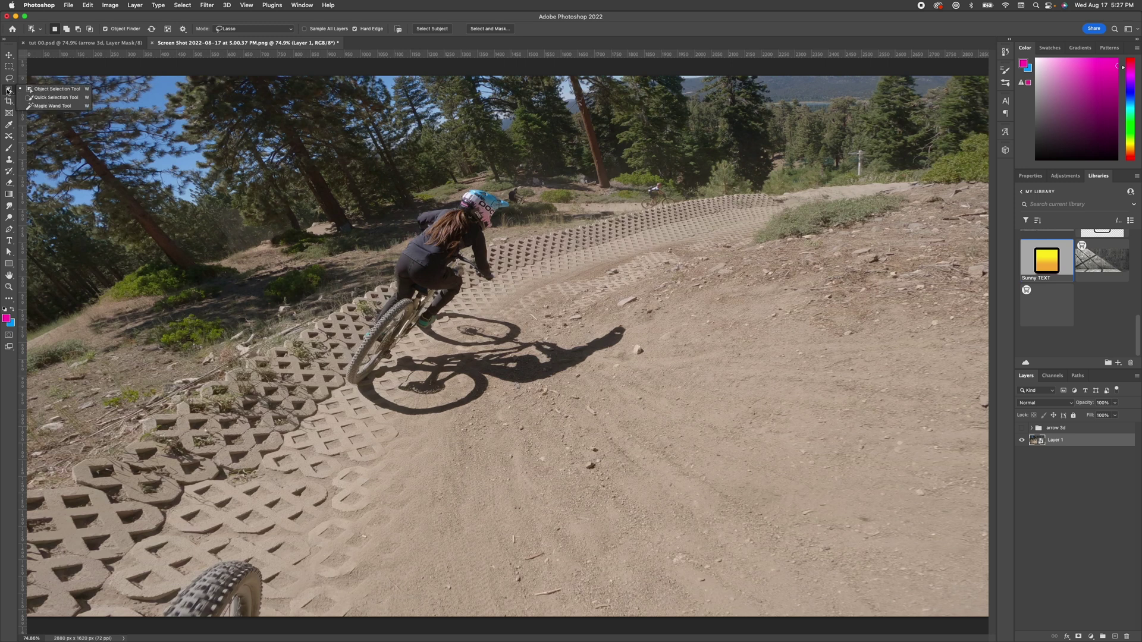
{"action": "left_click", "coordinate": [43, 89]}
{"action": "mouse_move", "coordinate": [379, 291]}
{"action": "left_mouse_down"}
{"action": "mouse_move", "coordinate": [412, 241]}
{"action": "mouse_move", "coordinate": [416, 201]}
{"action": "mouse_move", "coordinate": [470, 195]}
{"action": "mouse_move", "coordinate": [513, 208]}
{"action": "mouse_move", "coordinate": [499, 270]}
{"action": "mouse_move", "coordinate": [364, 394]}
{"action": "mouse_move", "coordinate": [343, 376]}
{"action": "mouse_move", "coordinate": [377, 295]}
{"action": "left_mouse_up"}
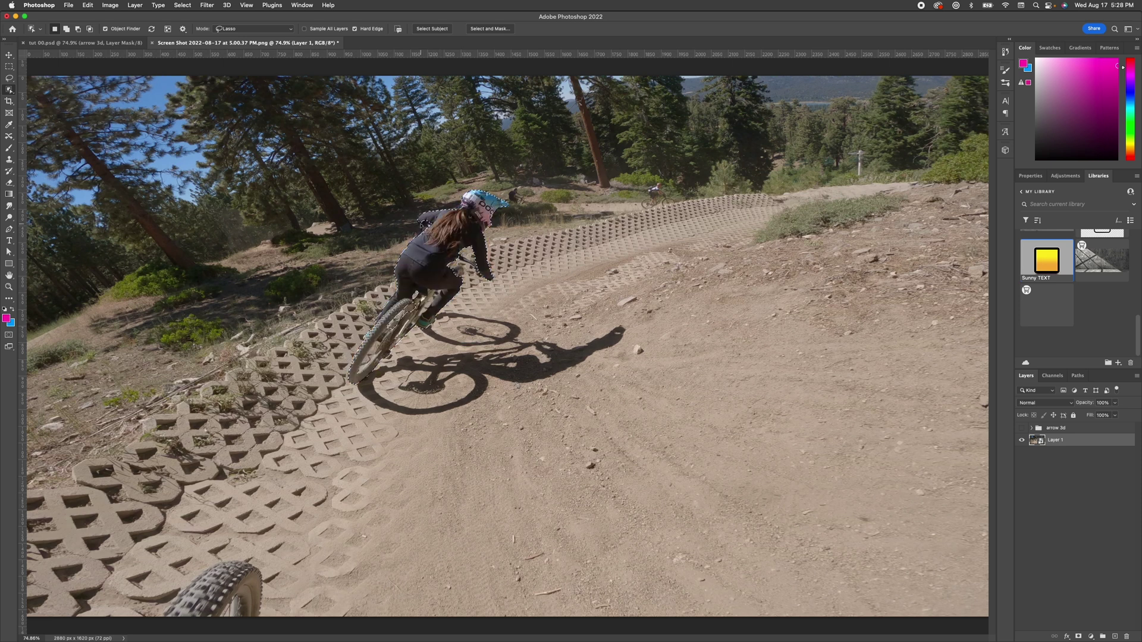
{"action": "scroll", "coordinate": [420, 224], "scroll_direction": "up", "scroll_amount": 10}
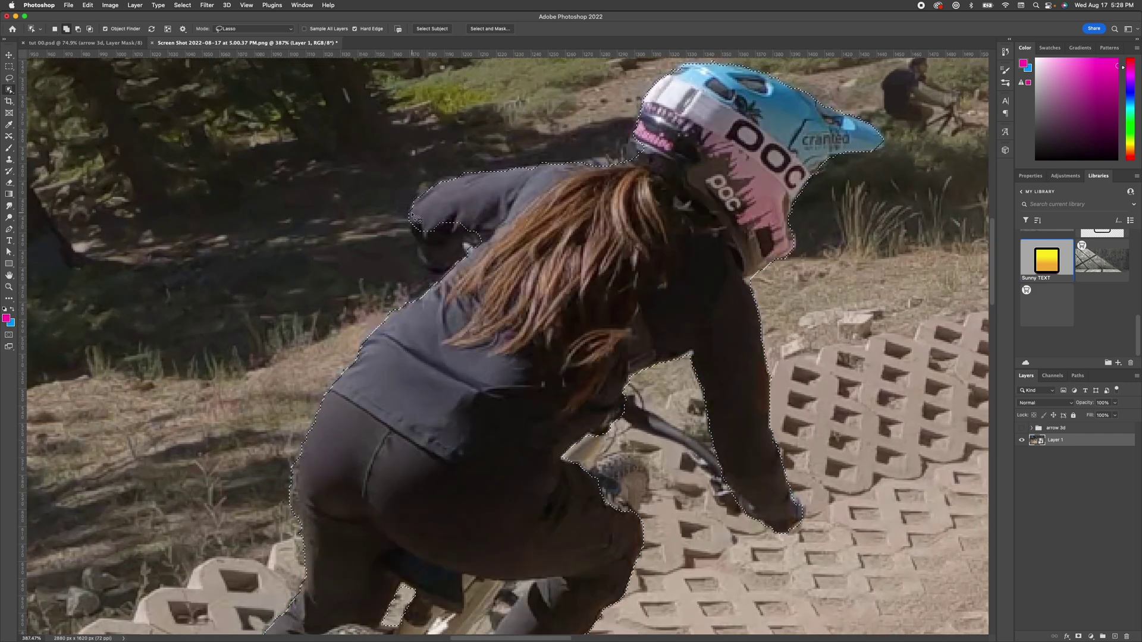
{"action": "left_click_drag", "start_coordinate": [413, 216], "coordinate": [406, 237]}
{"action": "left_click_drag", "start_coordinate": [502, 227], "coordinate": [497, 226]}
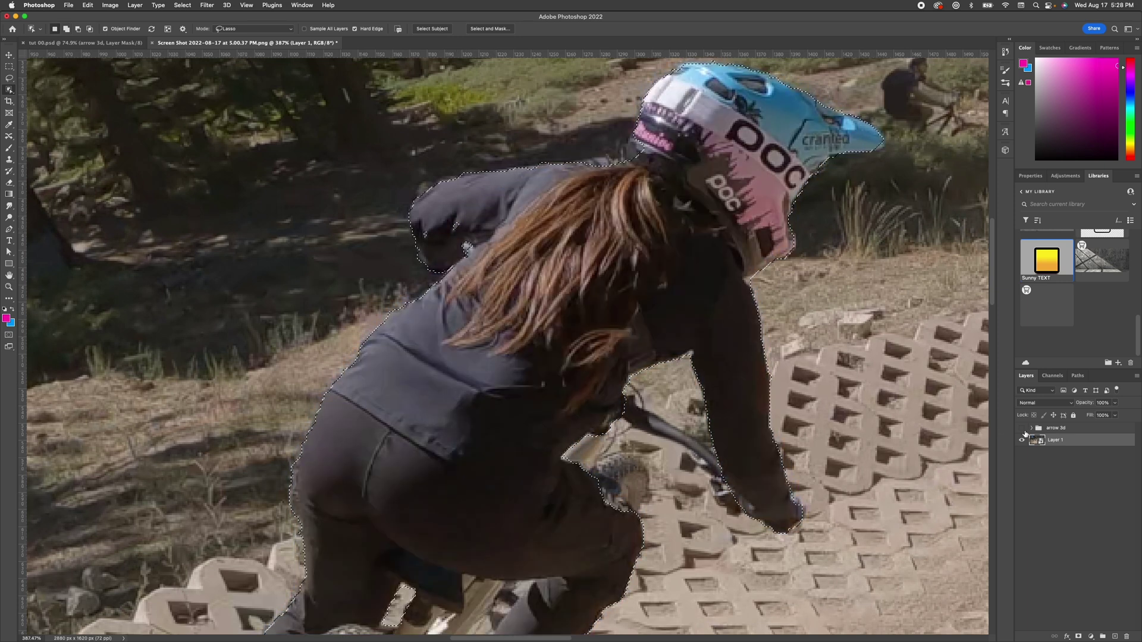
Step: Show the arrow 3d group again, zoom out, and clear the selection
{"action": "left_click", "coordinate": [1022, 429]}
{"action": "key", "text": "super+minus"}
{"action": "key", "text": "super+minus"}
{"action": "key", "text": "super+minus"}
{"action": "key", "text": "super+minus"}
{"action": "key", "text": "super+minus"}
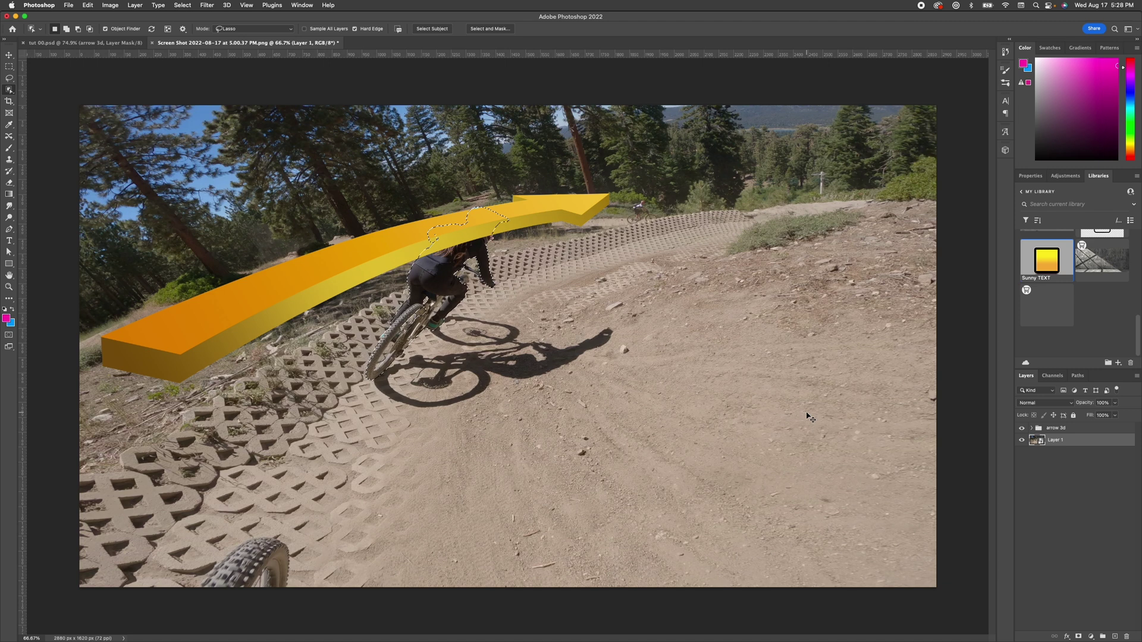
{"action": "key", "text": "super+d"}
Step: Hide the arrow 3d group and duplicate the photo layer as 'heather'
{"action": "left_click", "coordinate": [1022, 428]}
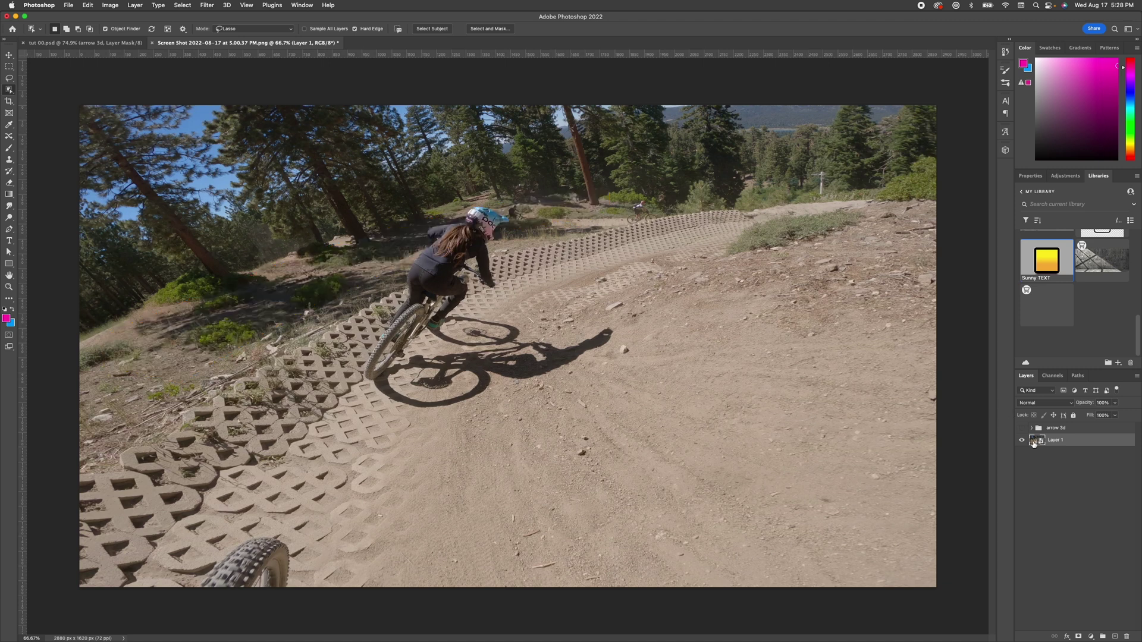
{"action": "left_click_drag", "start_coordinate": [1035, 443], "coordinate": [1037, 452]}
{"action": "double_click", "coordinate": [1061, 440]}
{"action": "type", "text": "heather"}
{"action": "key", "text": "Return"}
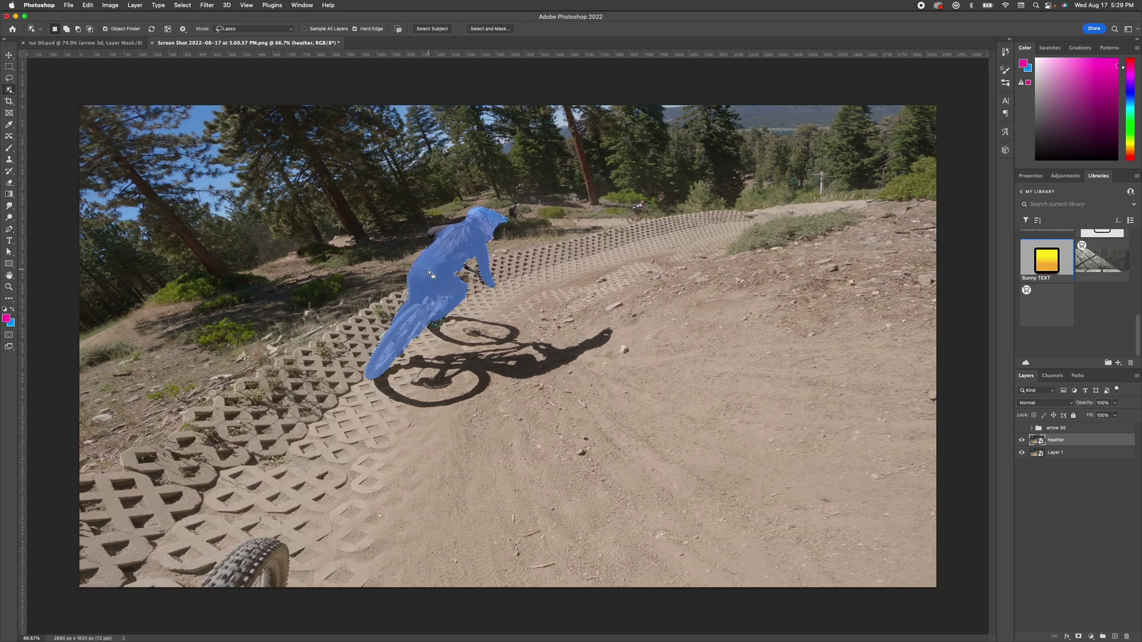
Step: Select the rider, refine the helmet and hair edges, and mask the heather layer to her
{"action": "left_click", "coordinate": [428, 240]}
{"action": "scroll", "coordinate": [429, 241], "scroll_direction": "up", "scroll_amount": 10}
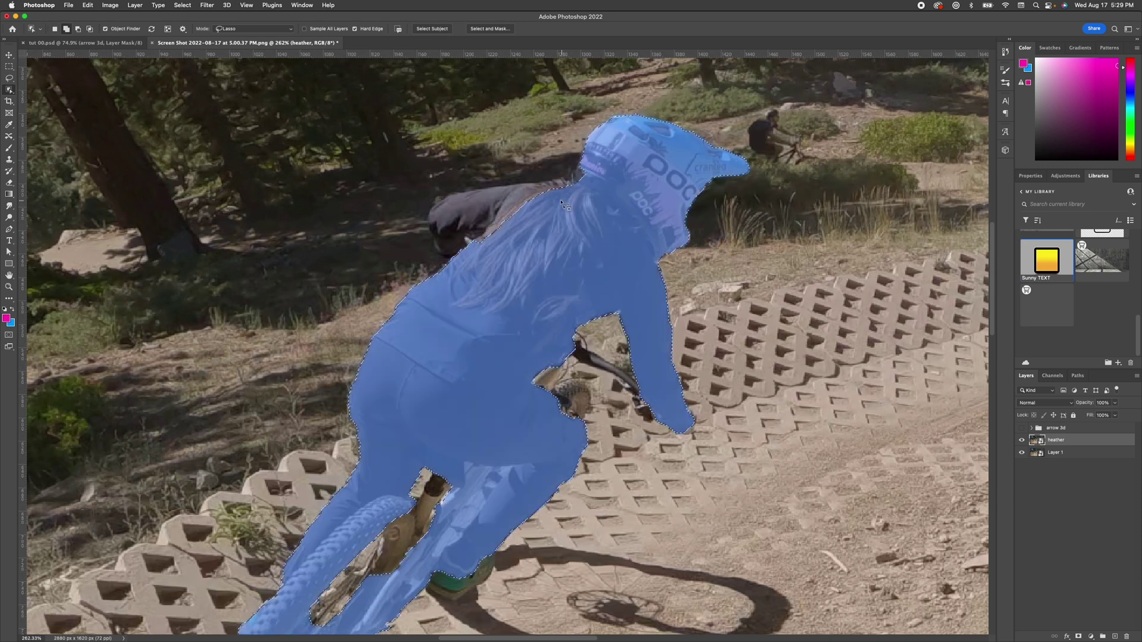
{"action": "mouse_move", "coordinate": [455, 164]}
{"action": "left_mouse_down"}
{"action": "mouse_move", "coordinate": [561, 164]}
{"action": "mouse_move", "coordinate": [586, 205]}
{"action": "mouse_move", "coordinate": [495, 270]}
{"action": "mouse_move", "coordinate": [434, 272]}
{"action": "mouse_move", "coordinate": [377, 223]}
{"action": "mouse_move", "coordinate": [457, 165]}
{"action": "left_mouse_up"}
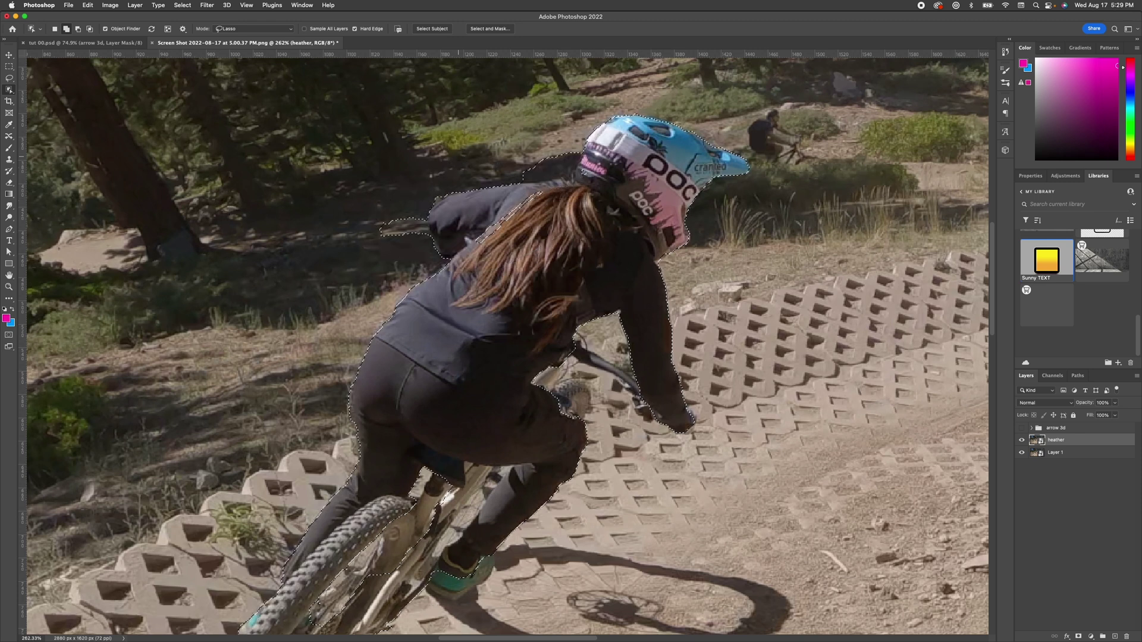
{"action": "mouse_move", "coordinate": [423, 210]}
{"action": "left_mouse_down"}
{"action": "mouse_move", "coordinate": [424, 245]}
{"action": "mouse_move", "coordinate": [469, 260]}
{"action": "mouse_move", "coordinate": [567, 201]}
{"action": "mouse_move", "coordinate": [568, 178]}
{"action": "mouse_move", "coordinate": [462, 190]}
{"action": "mouse_move", "coordinate": [422, 212]}
{"action": "left_mouse_up"}
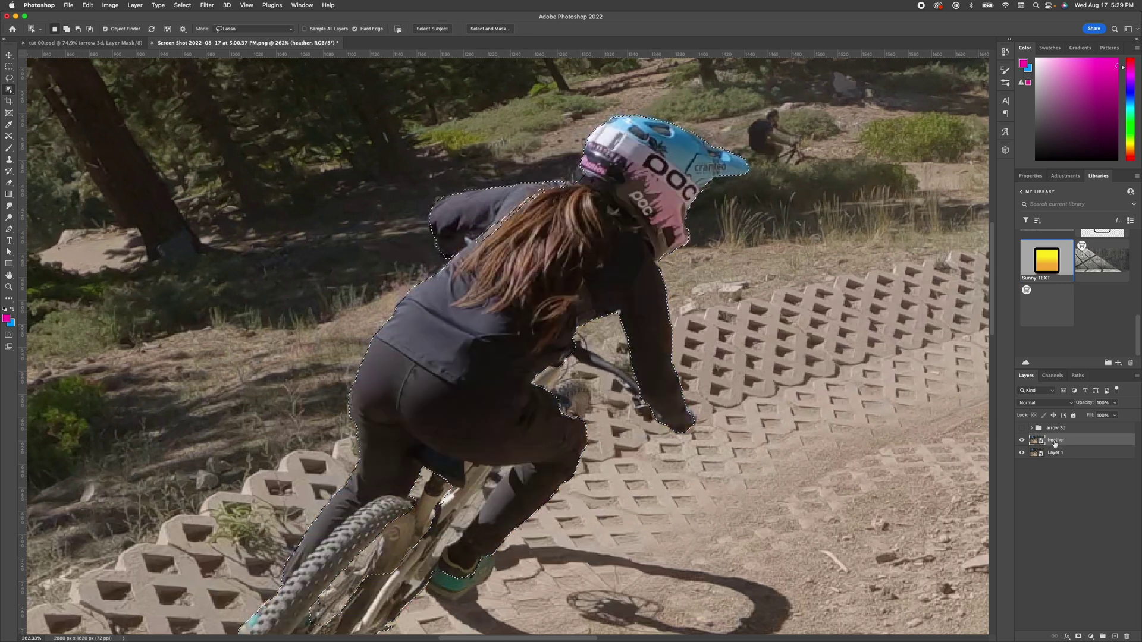
{"action": "left_click", "coordinate": [1078, 636]}
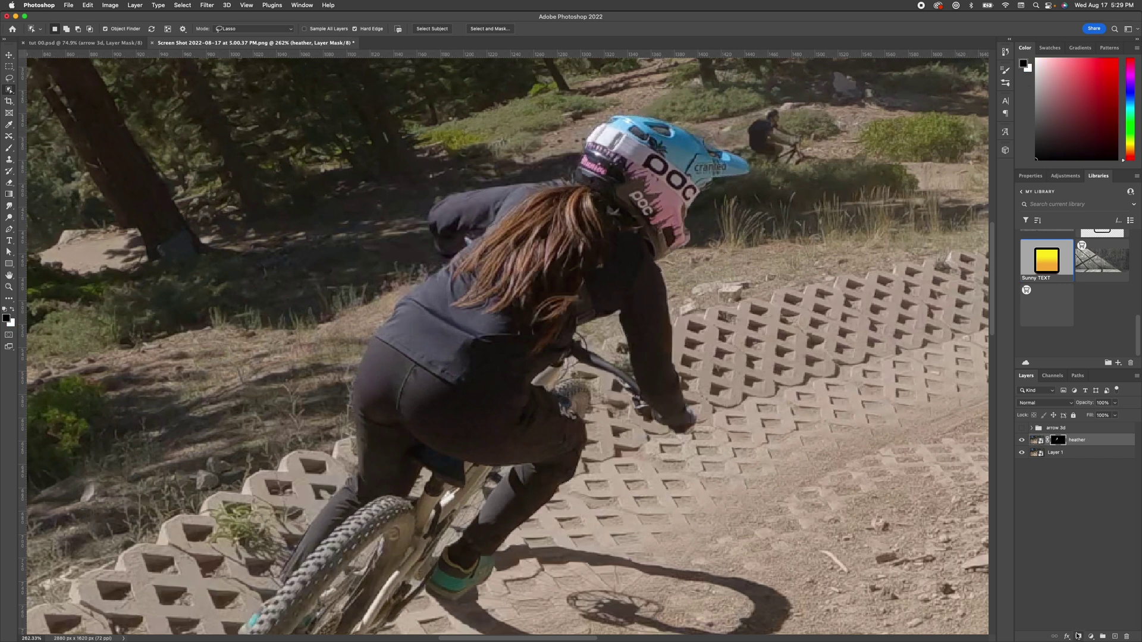
Step: Show the arrow 3d group and move the heather layer above it
{"action": "left_click", "coordinate": [1022, 428]}
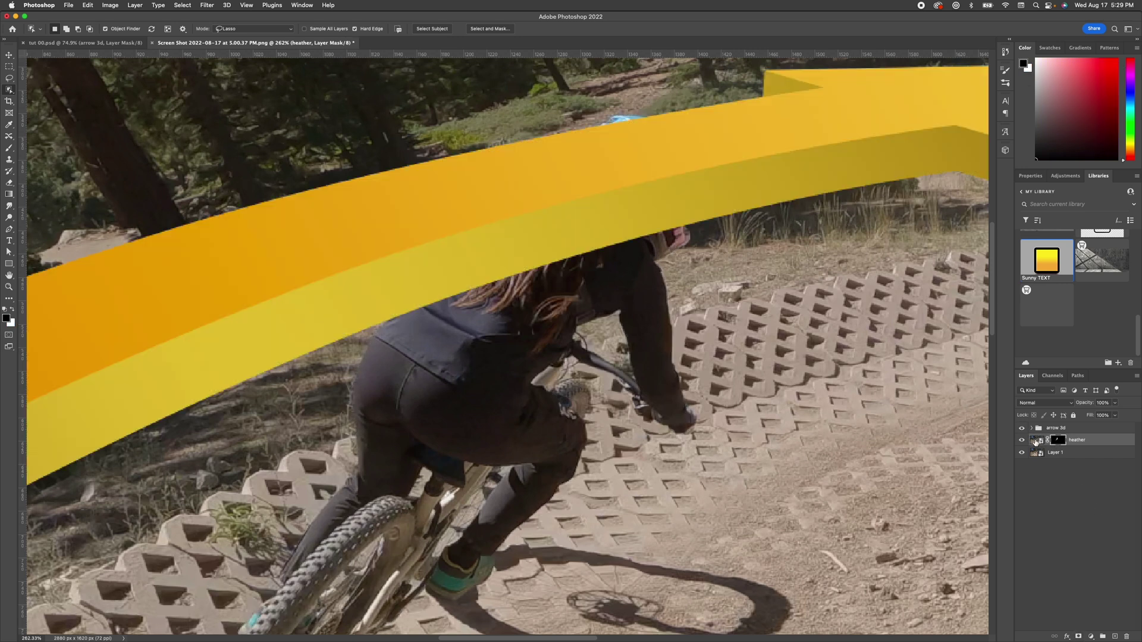
{"action": "left_click", "coordinate": [1036, 441]}
{"action": "left_click_drag", "start_coordinate": [1036, 440], "coordinate": [1036, 426]}
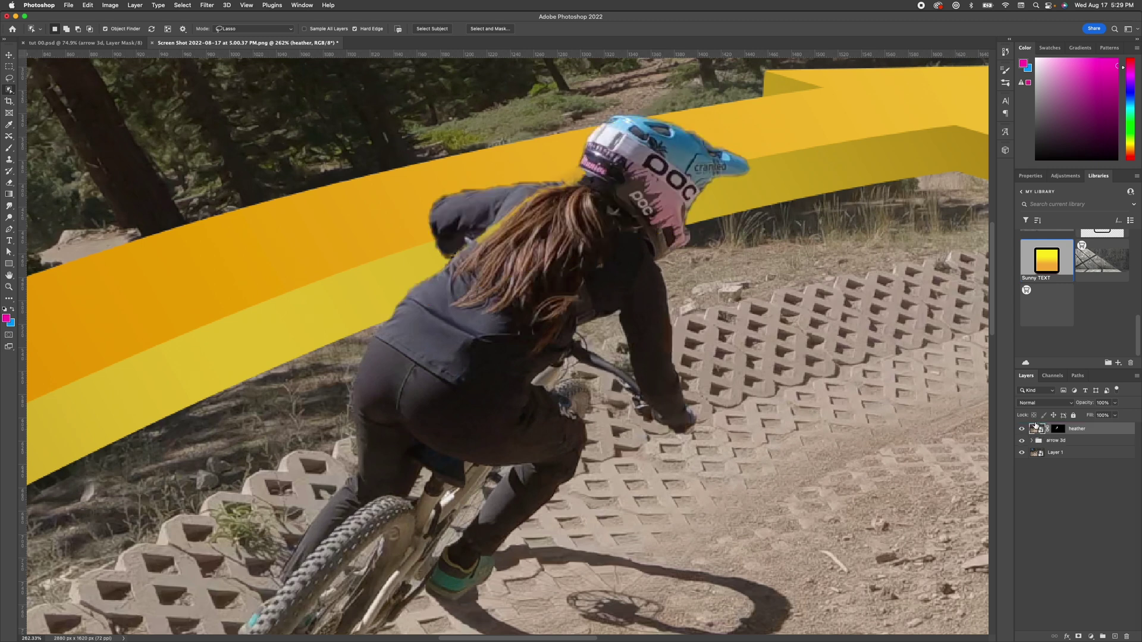
Step: Paint the heather mask with the Brush to clean up the hair and jacket edges over the arrow
{"action": "left_click", "coordinate": [1059, 429]}
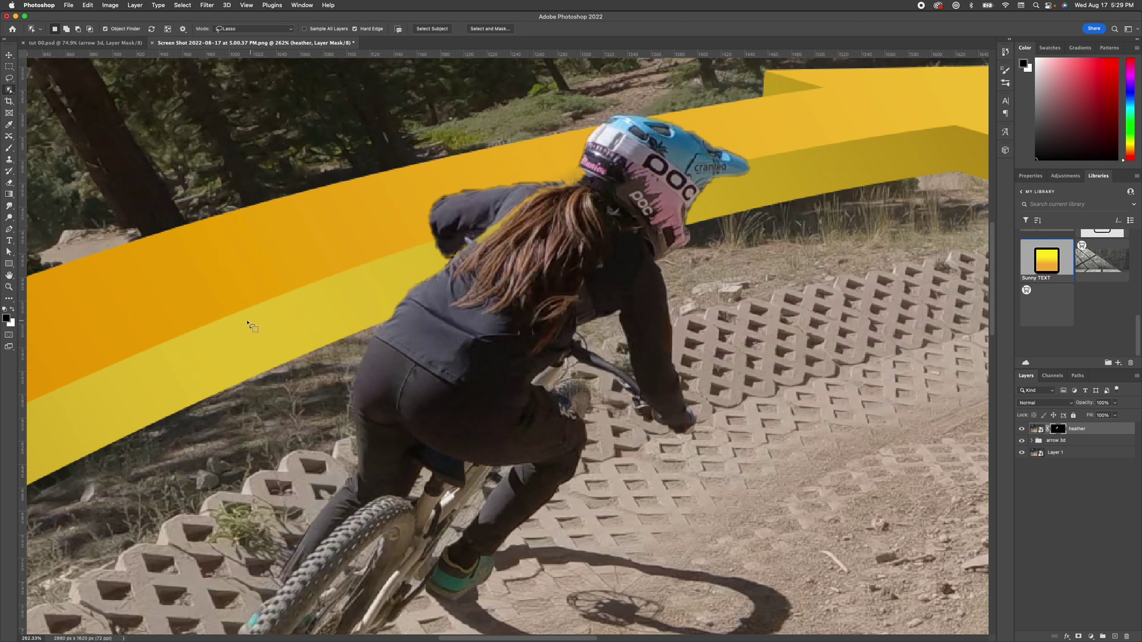
{"action": "key", "text": "b"}
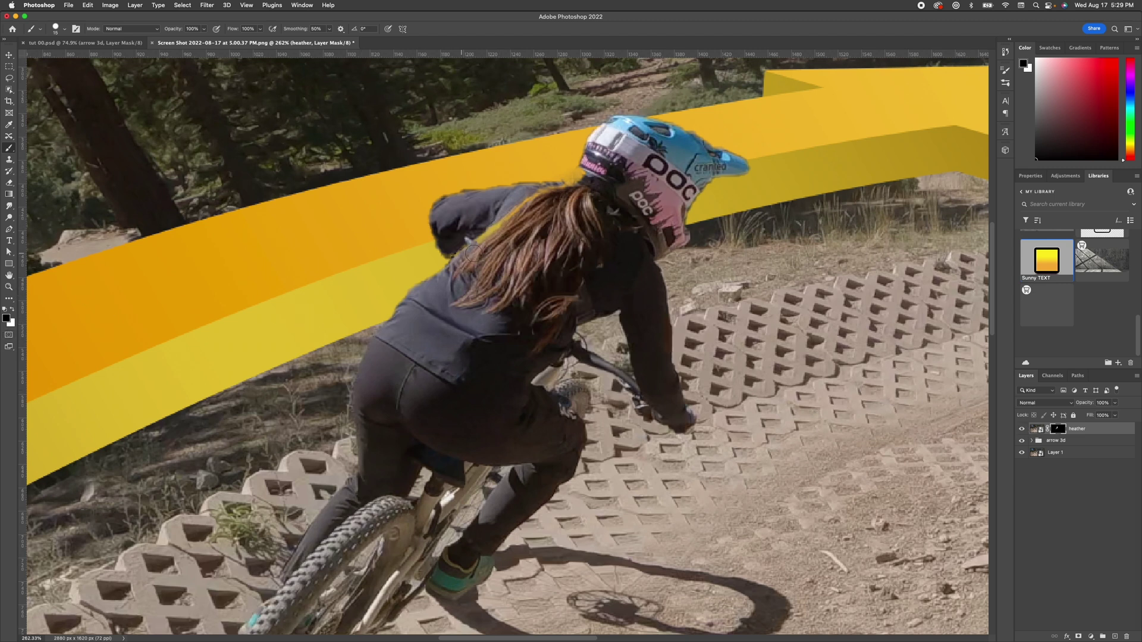
{"action": "mouse_move", "coordinate": [472, 252]}
{"action": "left_mouse_down"}
{"action": "mouse_move", "coordinate": [416, 265]}
{"action": "mouse_move", "coordinate": [478, 266]}
{"action": "left_mouse_up"}
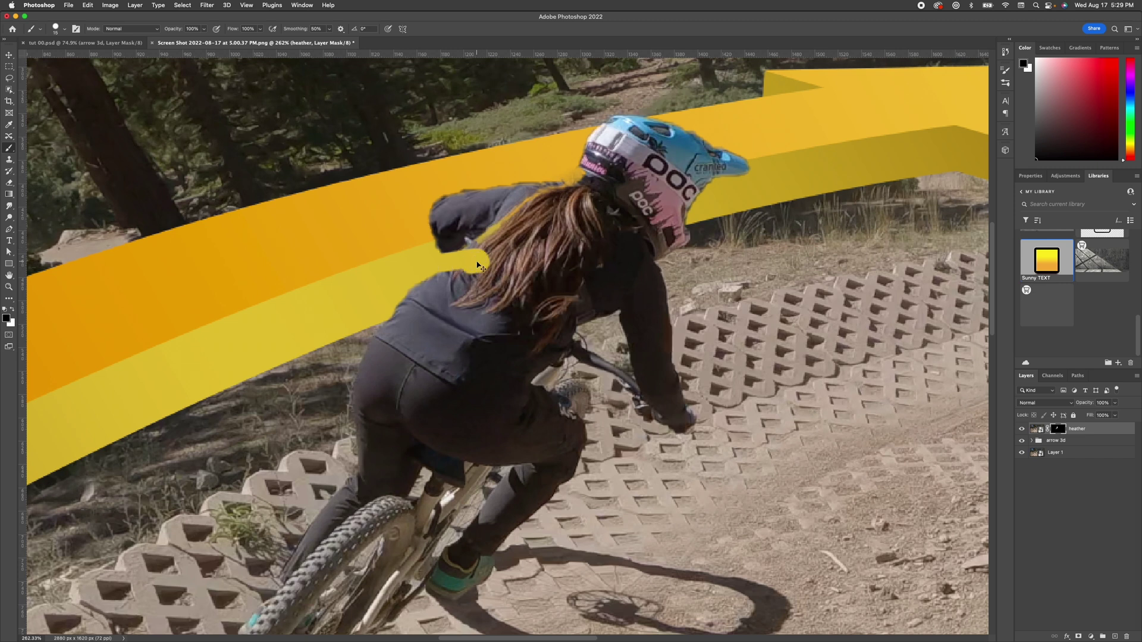
{"action": "key", "text": "super+z"}
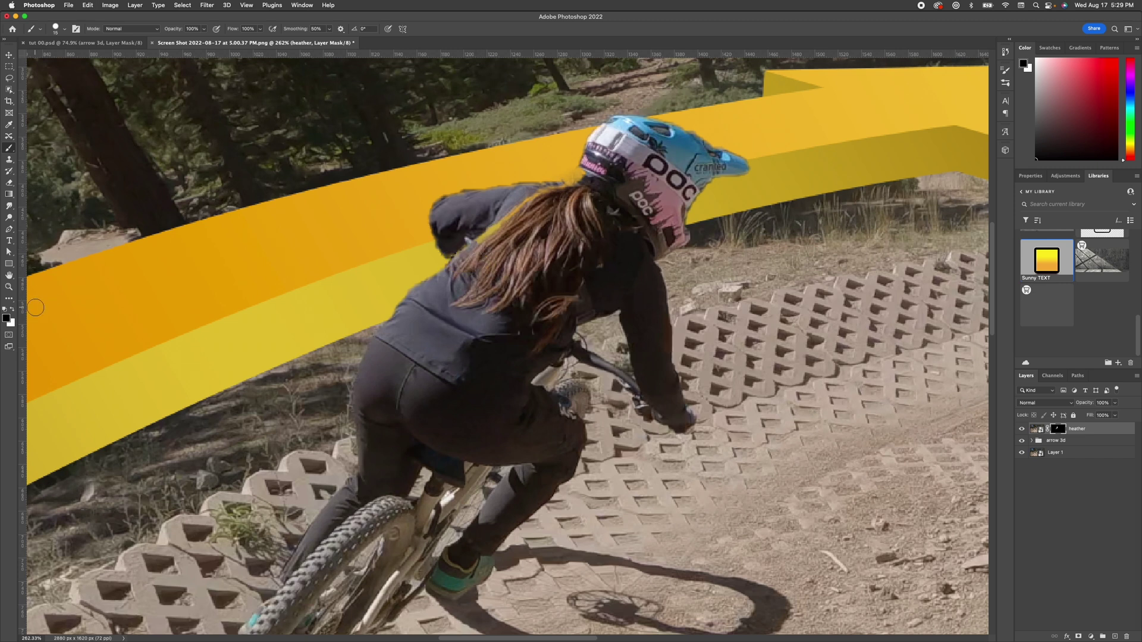
{"action": "key", "text": "x"}
{"action": "mouse_move", "coordinate": [494, 226]}
{"action": "left_mouse_down"}
{"action": "mouse_move", "coordinate": [483, 239]}
{"action": "mouse_move", "coordinate": [533, 194]}
{"action": "left_mouse_up"}
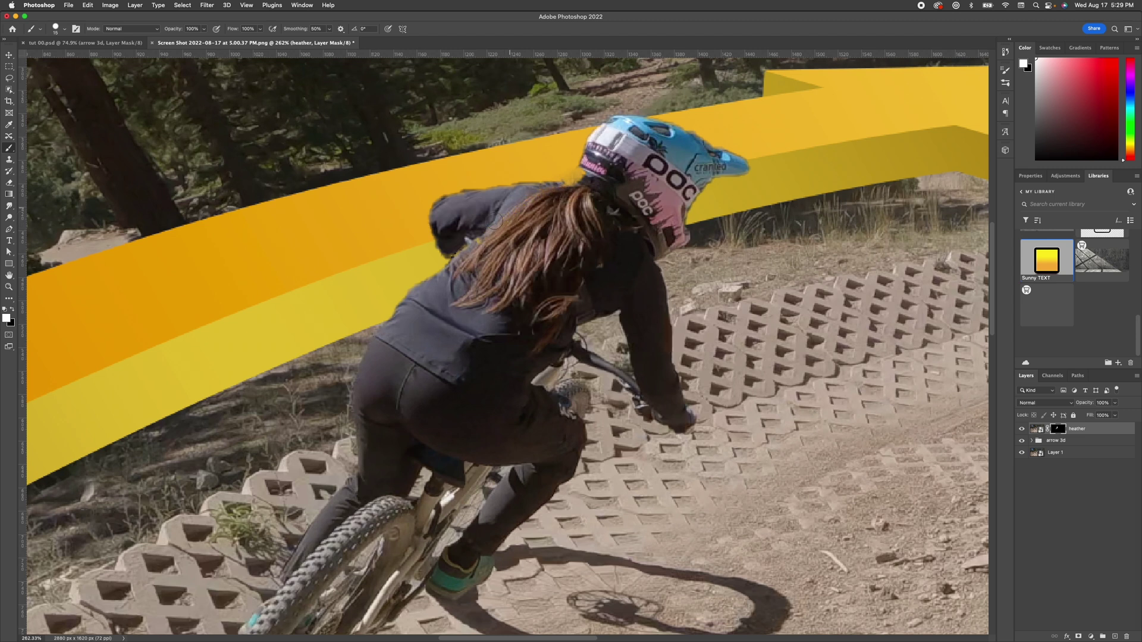
{"action": "mouse_move", "coordinate": [466, 245]}
{"action": "left_mouse_down"}
{"action": "mouse_move", "coordinate": [454, 253]}
{"action": "mouse_move", "coordinate": [467, 241]}
{"action": "left_mouse_up"}
{"action": "key", "text": "super+0"}
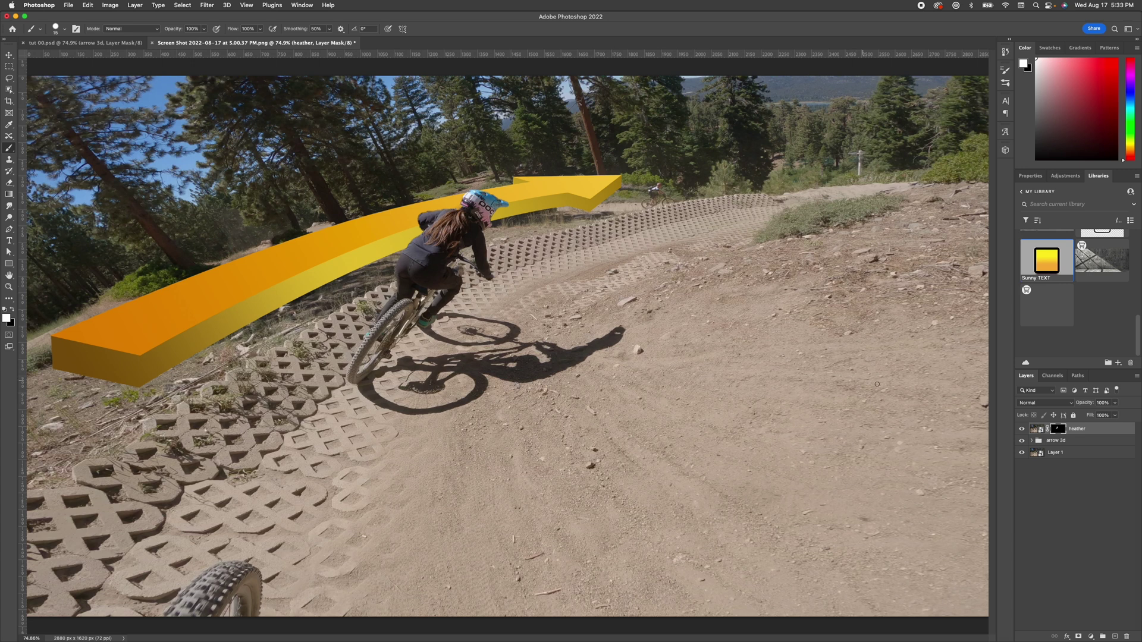
Step: Alt-drag a copy of arrow 2d below the extrude layer and name it 'arrow shadow'
{"action": "left_click", "coordinate": [1032, 441]}
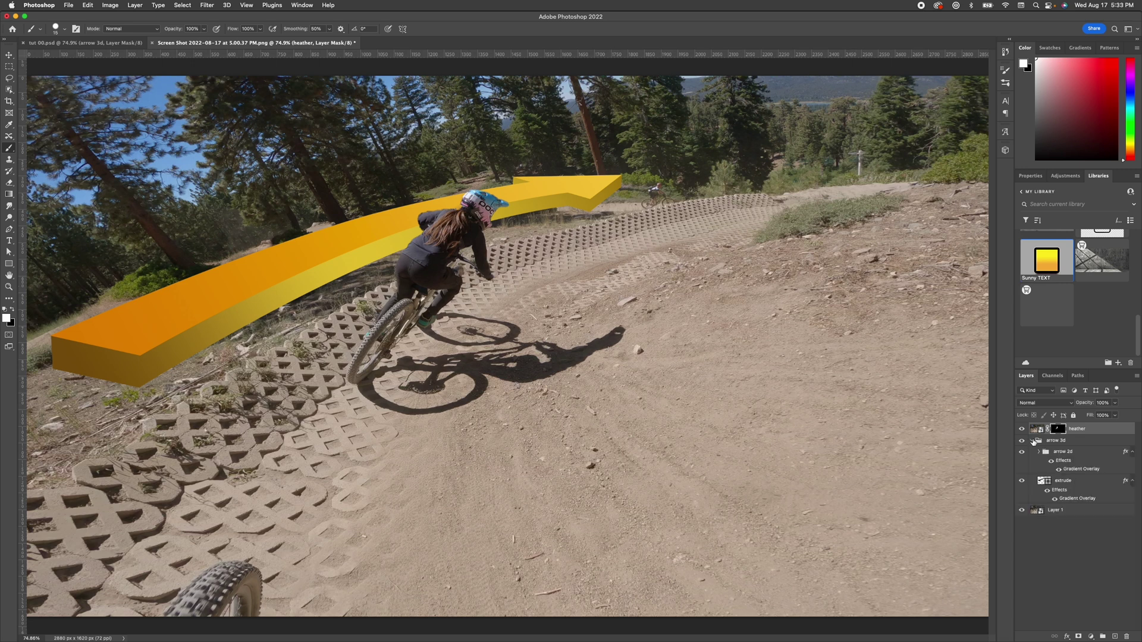
{"action": "left_click", "coordinate": [119, 44]}
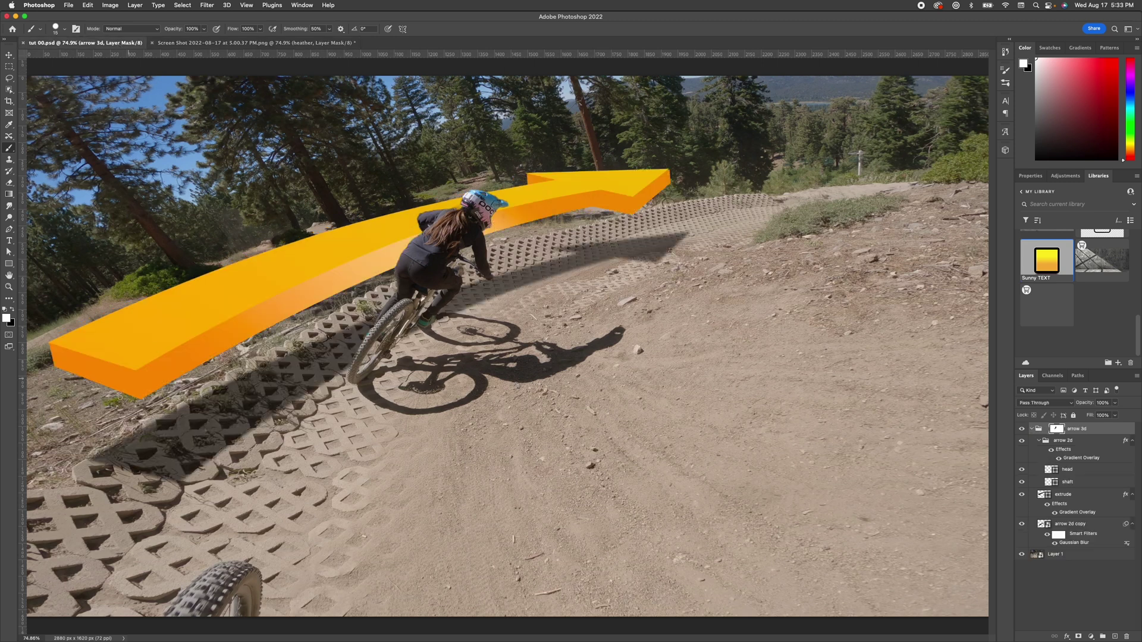
{"action": "left_click", "coordinate": [250, 43]}
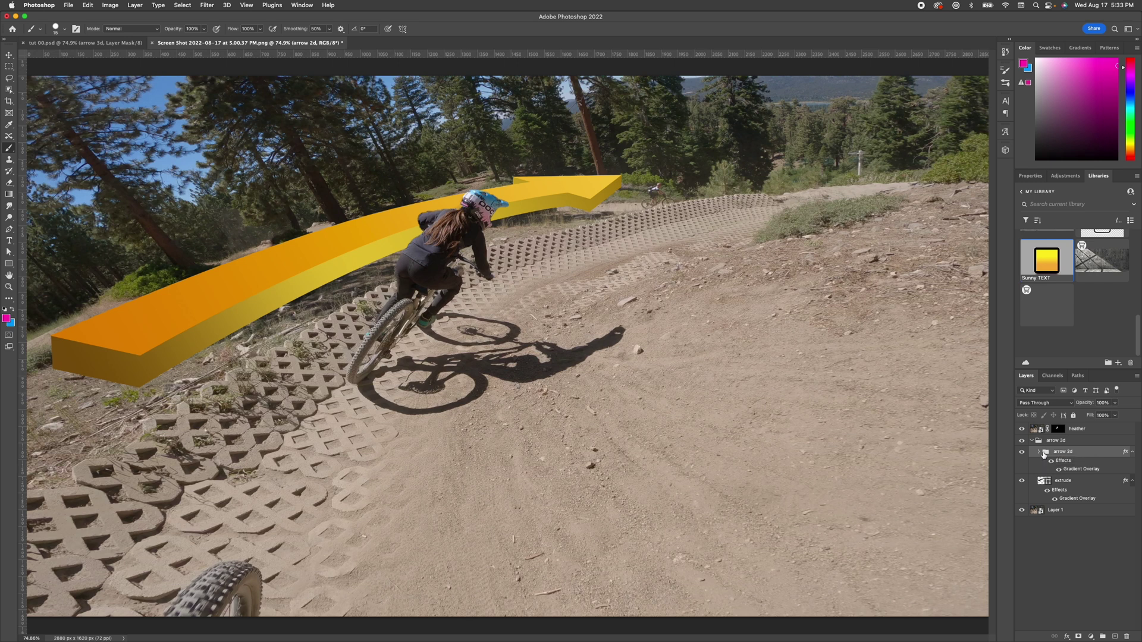
{"action": "left_click_drag", "start_coordinate": [1043, 455], "coordinate": [1039, 507]}
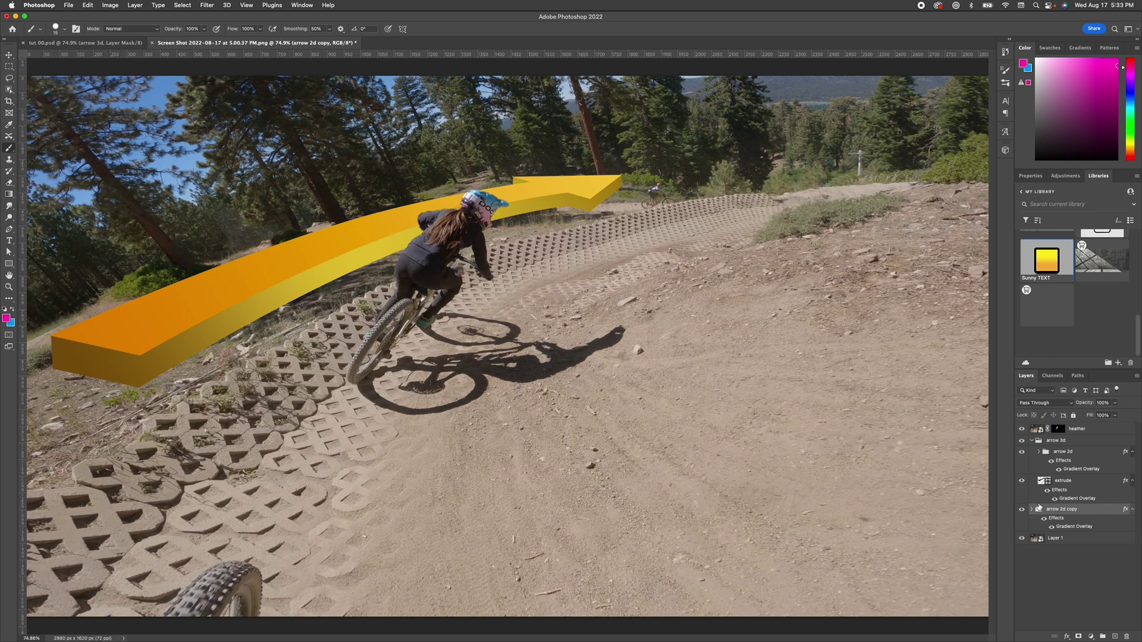
{"action": "left_click", "coordinate": [1032, 440]}
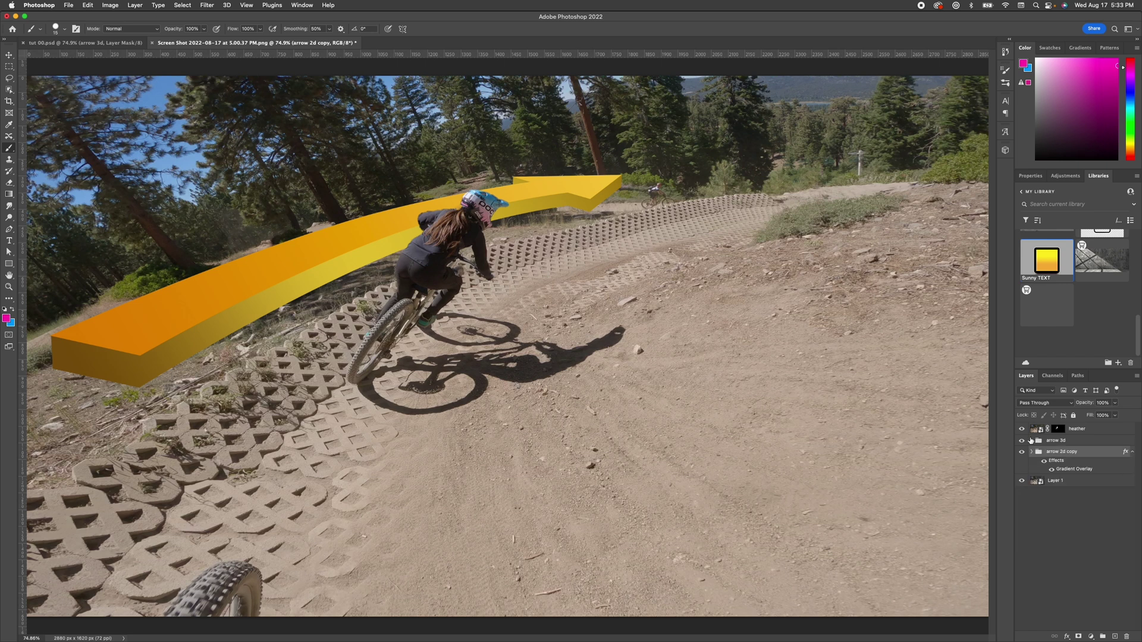
{"action": "left_click", "coordinate": [1032, 440]}
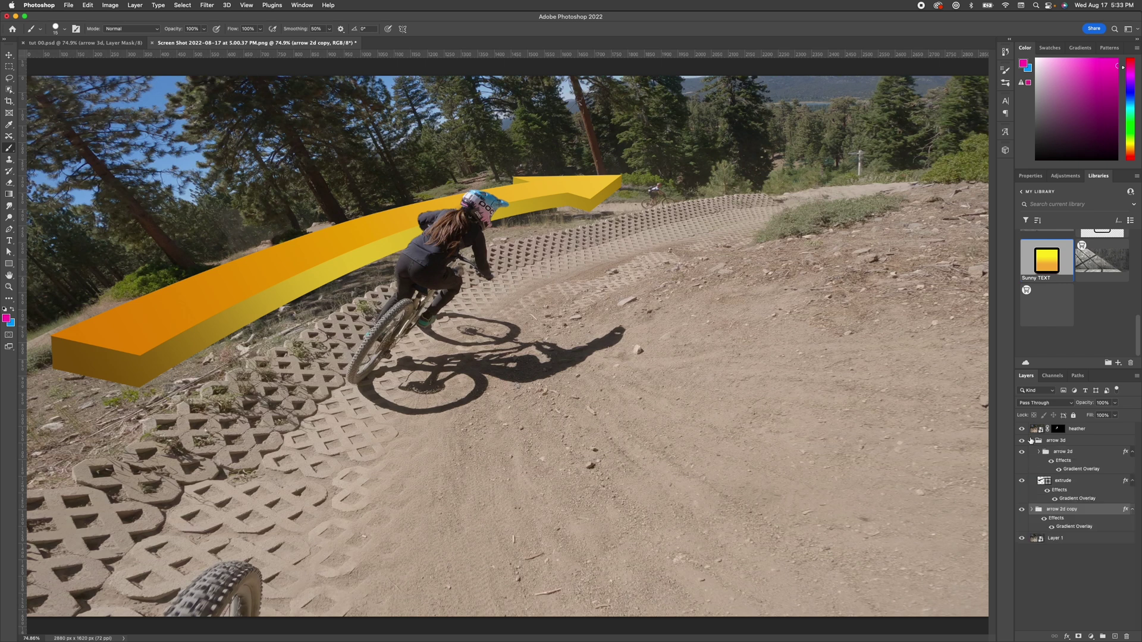
{"action": "double_click", "coordinate": [1051, 509]}
{"action": "type", "text": "arrow shadow"}
{"action": "key", "text": "Return"}
Step: Replace arrow shadow's Gradient Overlay with a black Color Overlay in Layer Style
{"action": "double_click", "coordinate": [1069, 521]}
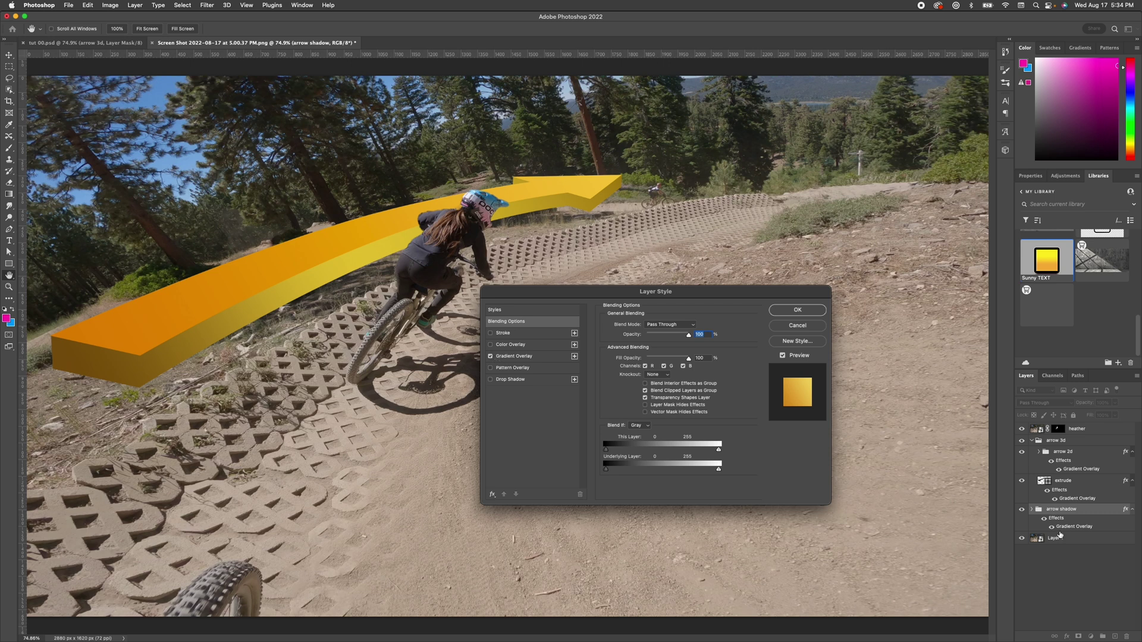
{"action": "left_click", "coordinate": [491, 356]}
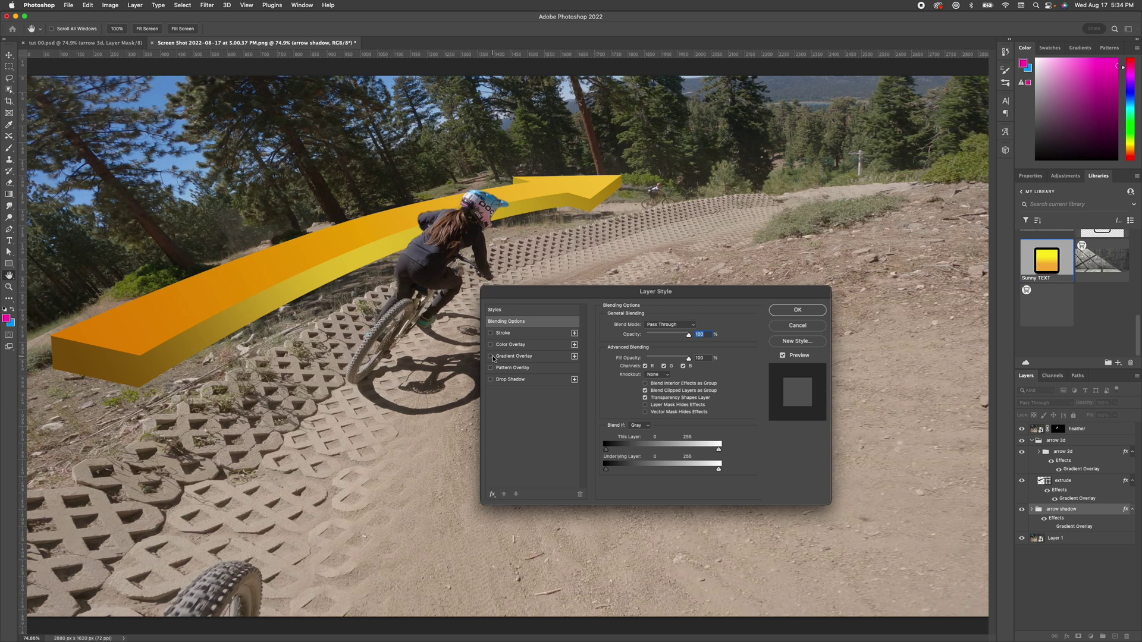
{"action": "left_click", "coordinate": [490, 345]}
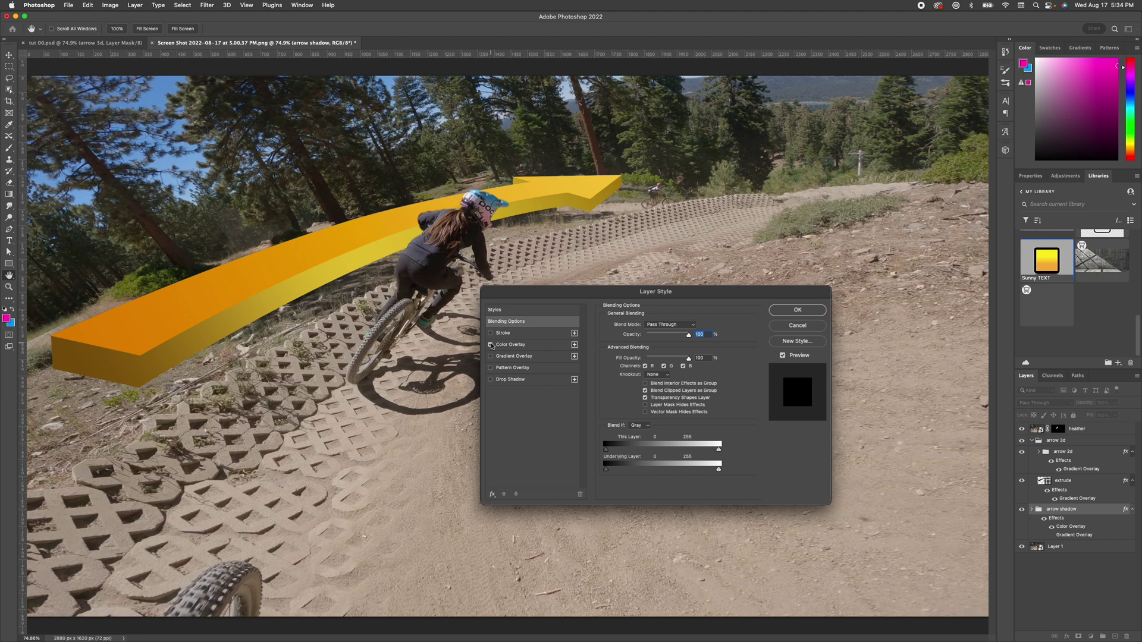
{"action": "left_click", "coordinate": [542, 346]}
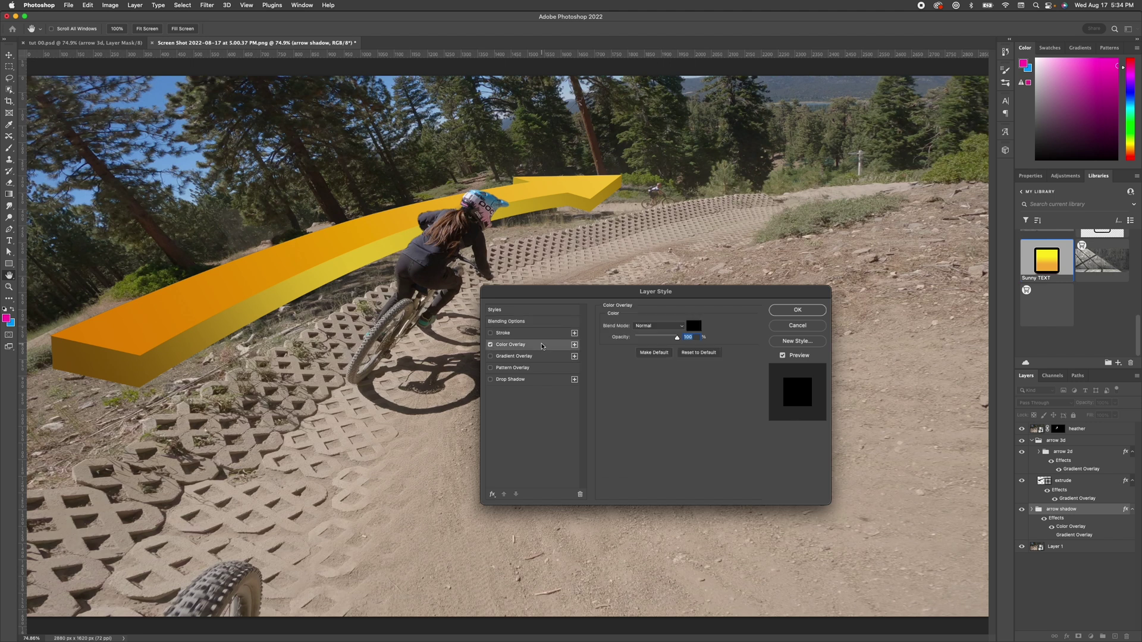
{"action": "left_click", "coordinate": [802, 311]}
Step: Move the arrow shadow down onto the ground and rotate it to lie beneath the 3D arrow
{"action": "key", "text": "super+t"}
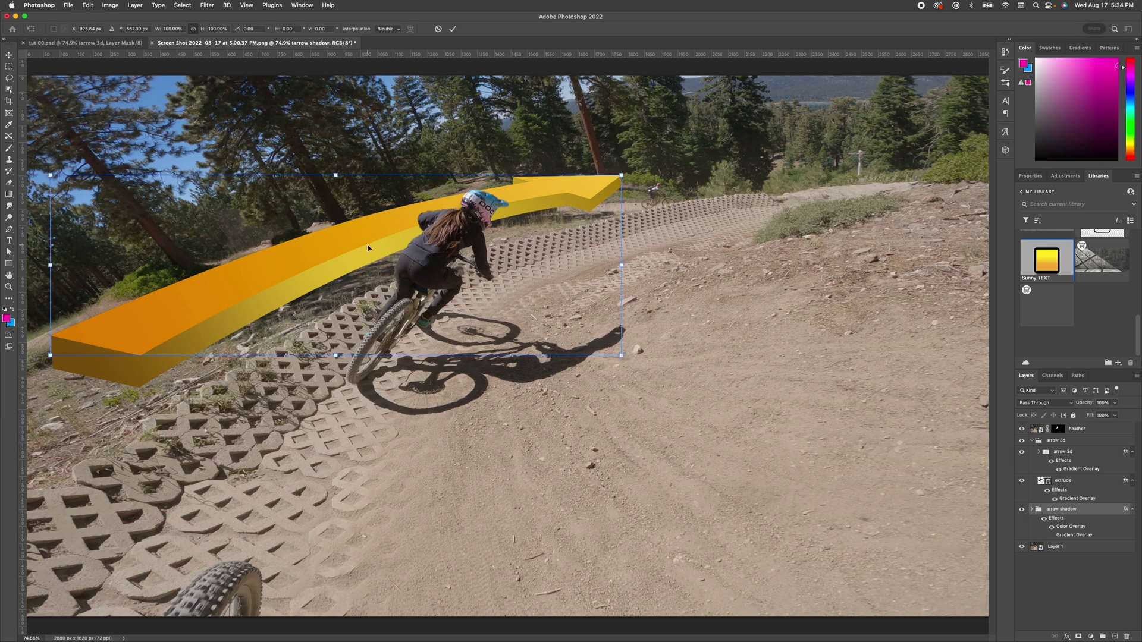
{"action": "left_click_drag", "start_coordinate": [367, 247], "coordinate": [369, 293]}
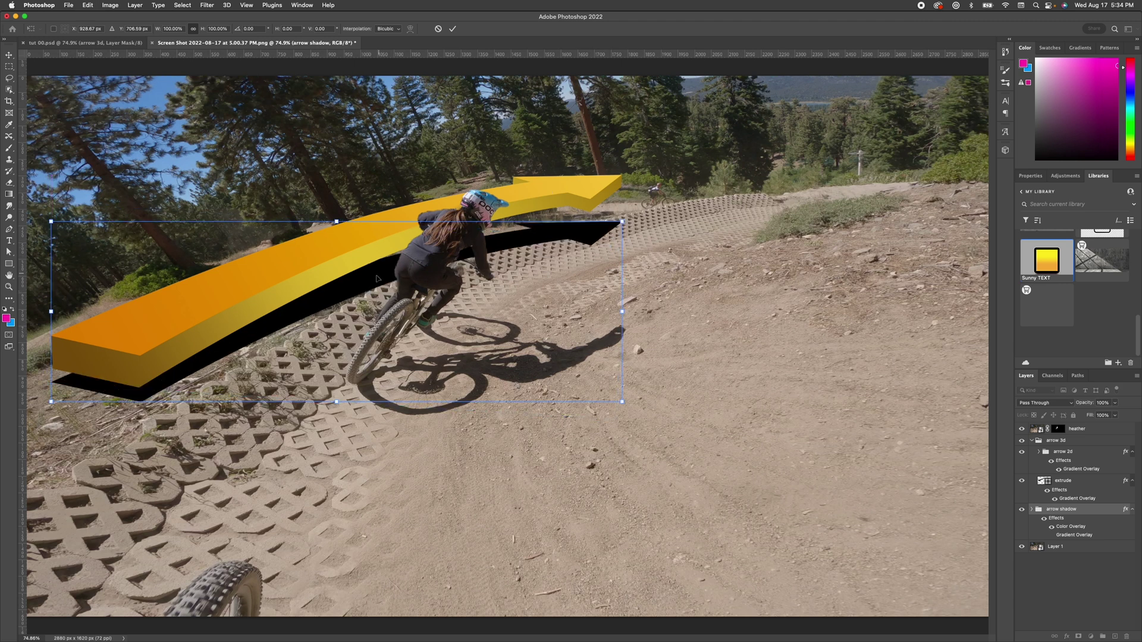
{"action": "left_click_drag", "start_coordinate": [361, 293], "coordinate": [374, 382]}
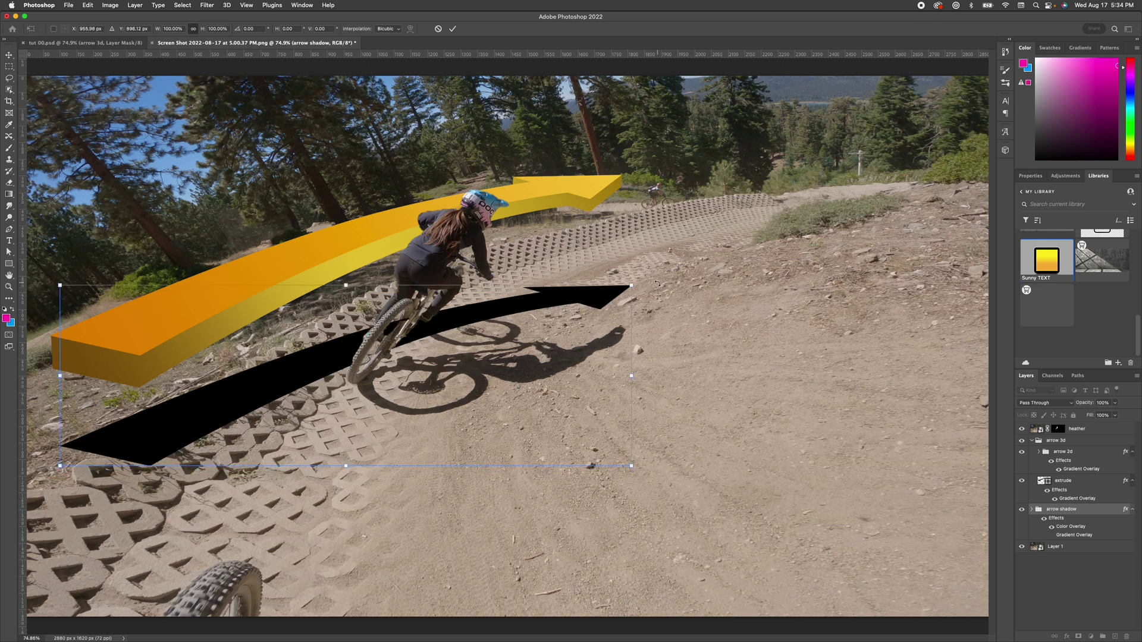
{"action": "left_click_drag", "start_coordinate": [658, 283], "coordinate": [650, 242]}
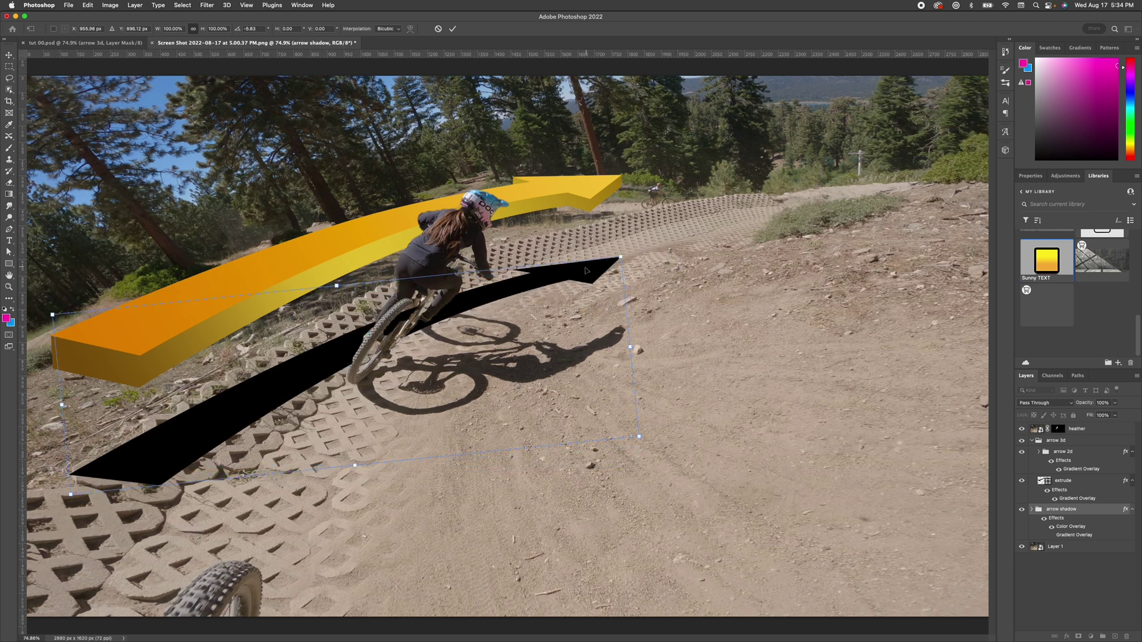
{"action": "mouse_move", "coordinate": [586, 270]}
{"action": "left_mouse_down"}
{"action": "mouse_move", "coordinate": [603, 265]}
{"action": "mouse_move", "coordinate": [613, 276]}
{"action": "mouse_move", "coordinate": [543, 255]}
{"action": "mouse_move", "coordinate": [576, 273]}
{"action": "left_mouse_up"}
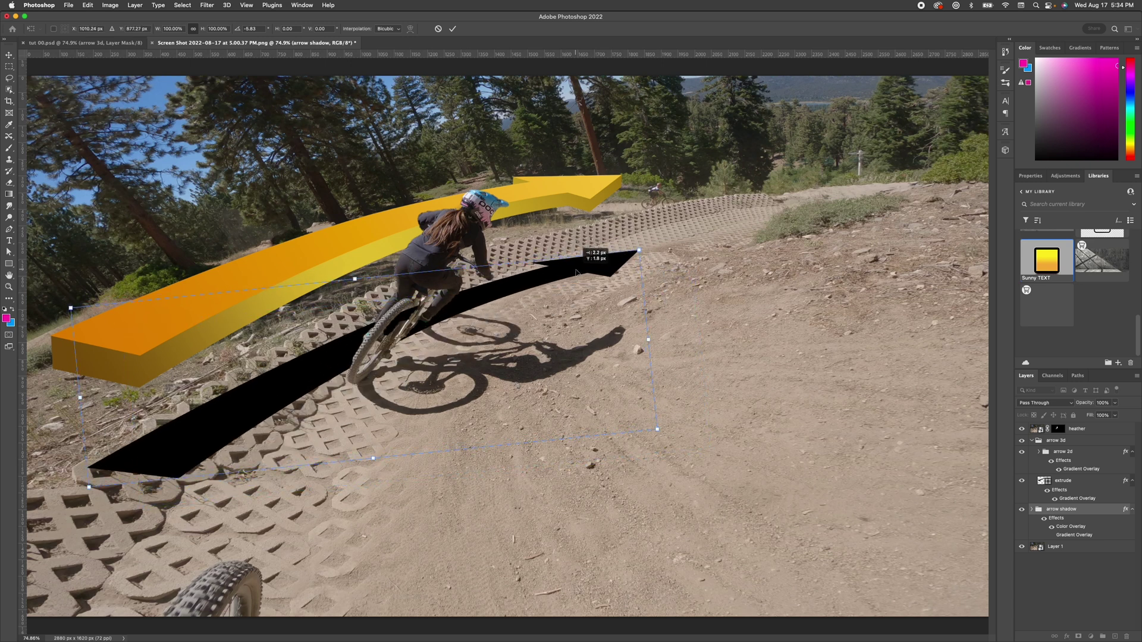
{"action": "left_click_drag", "start_coordinate": [654, 250], "coordinate": [653, 246]}
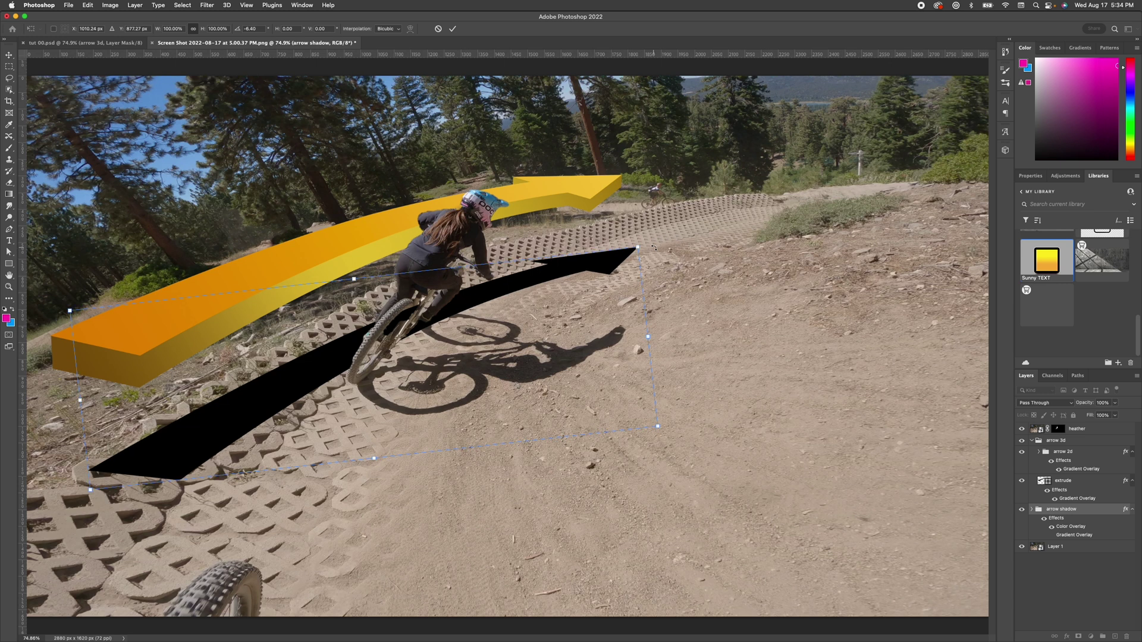
{"action": "key", "text": "Return"}
{"action": "key", "text": "b"}
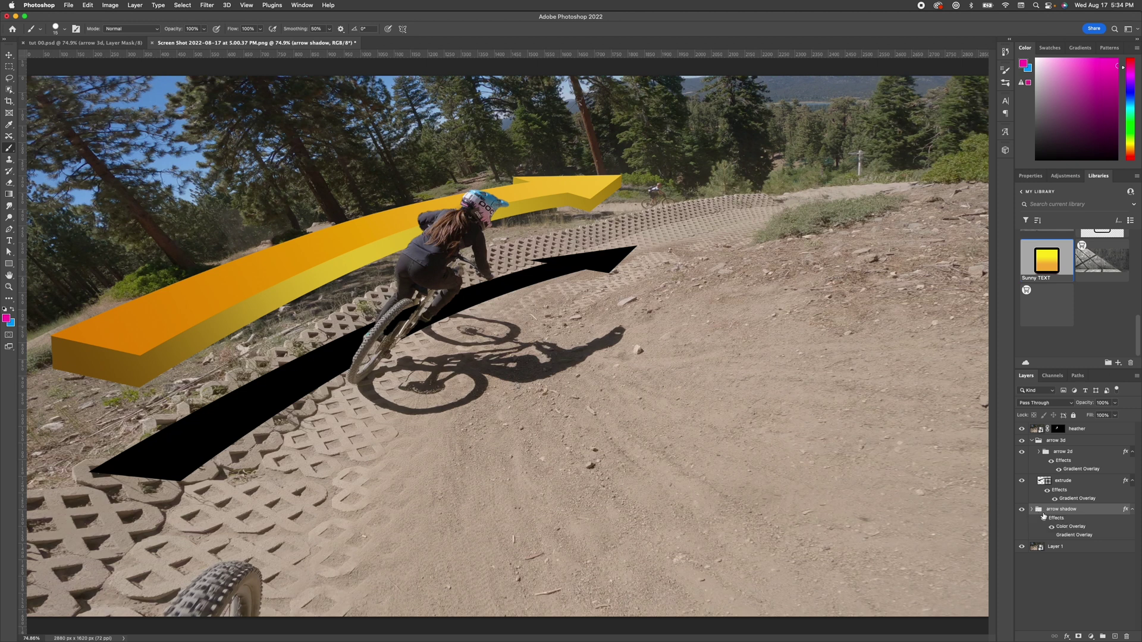
{"action": "left_click", "coordinate": [212, 6]}
Step: Convert the shadow to a smart object and apply Gaussian Blur as a smart filter
{"action": "left_click", "coordinate": [215, 30]}
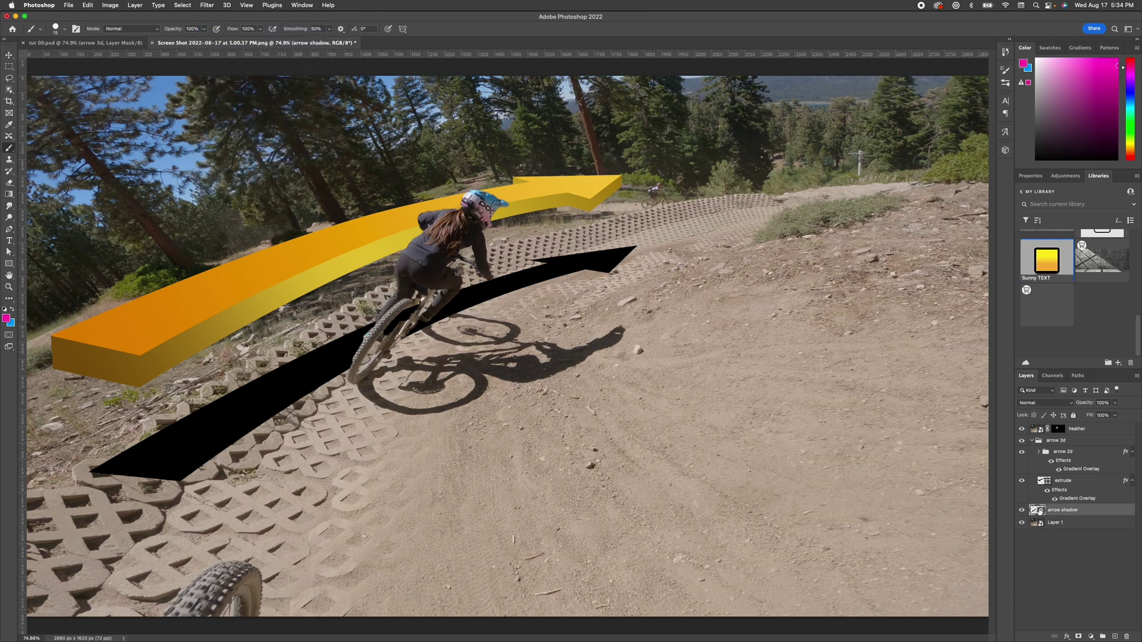
{"action": "left_click", "coordinate": [207, 5]}
{"action": "left_click", "coordinate": [210, 17]}
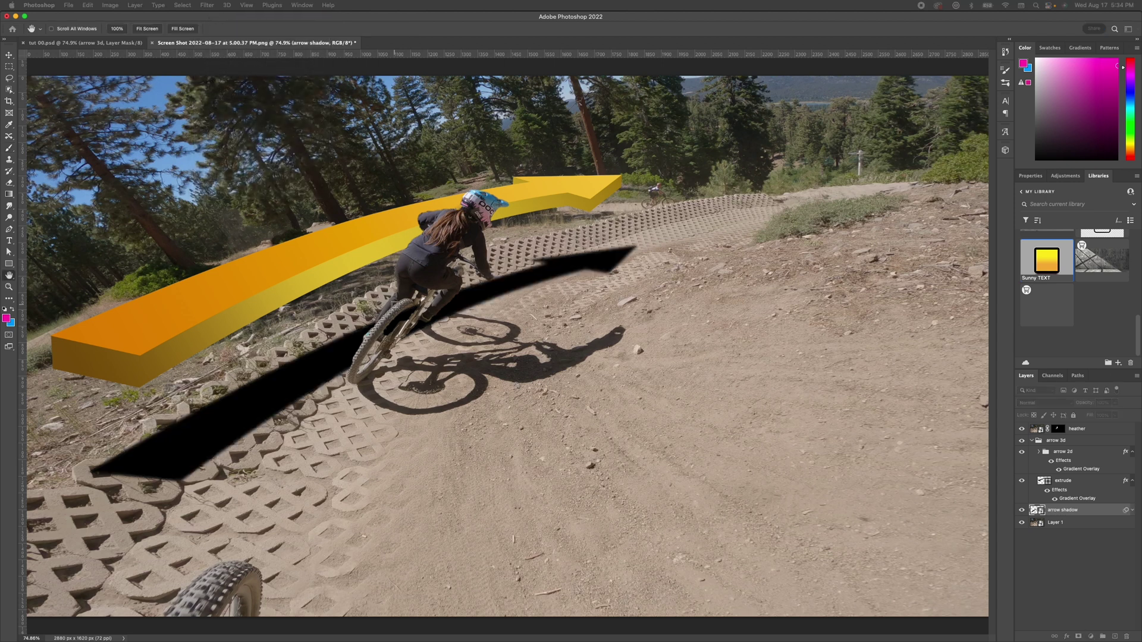
Step: Set the shadow layer opacity to 70% and nudge it down slightly
{"action": "key", "text": "b"}
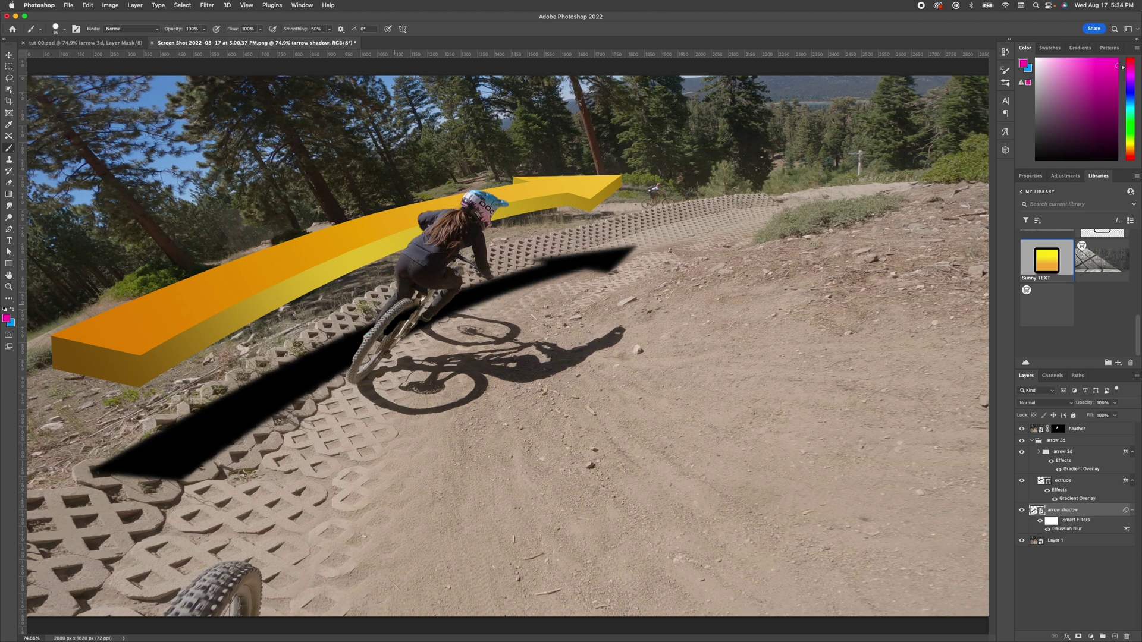
{"action": "key", "text": "v"}
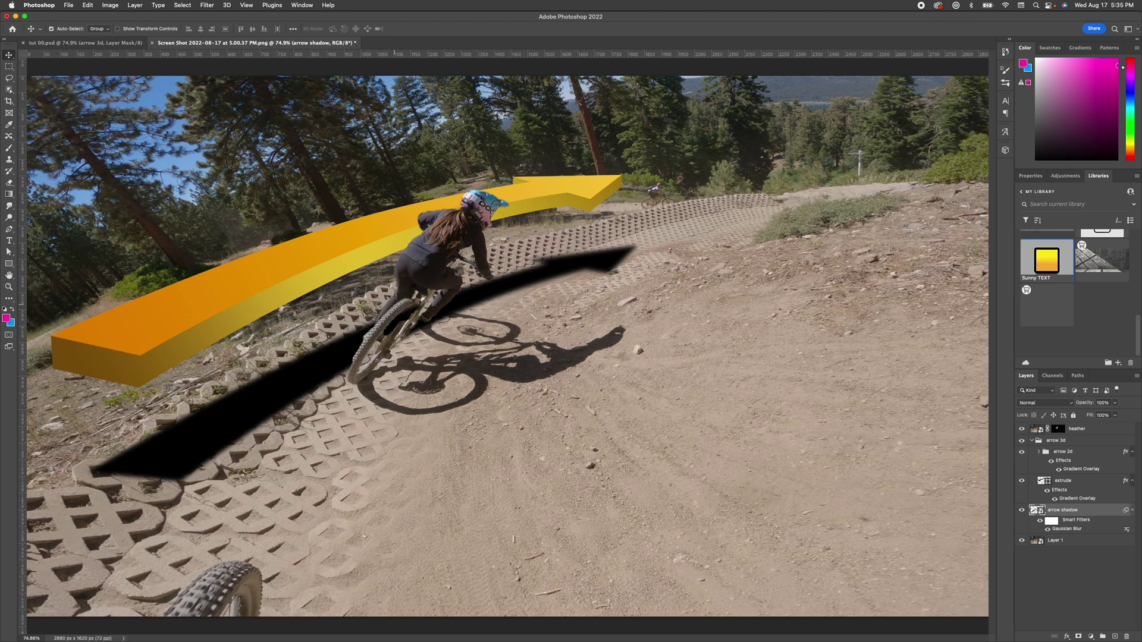
{"action": "key", "text": "8"}
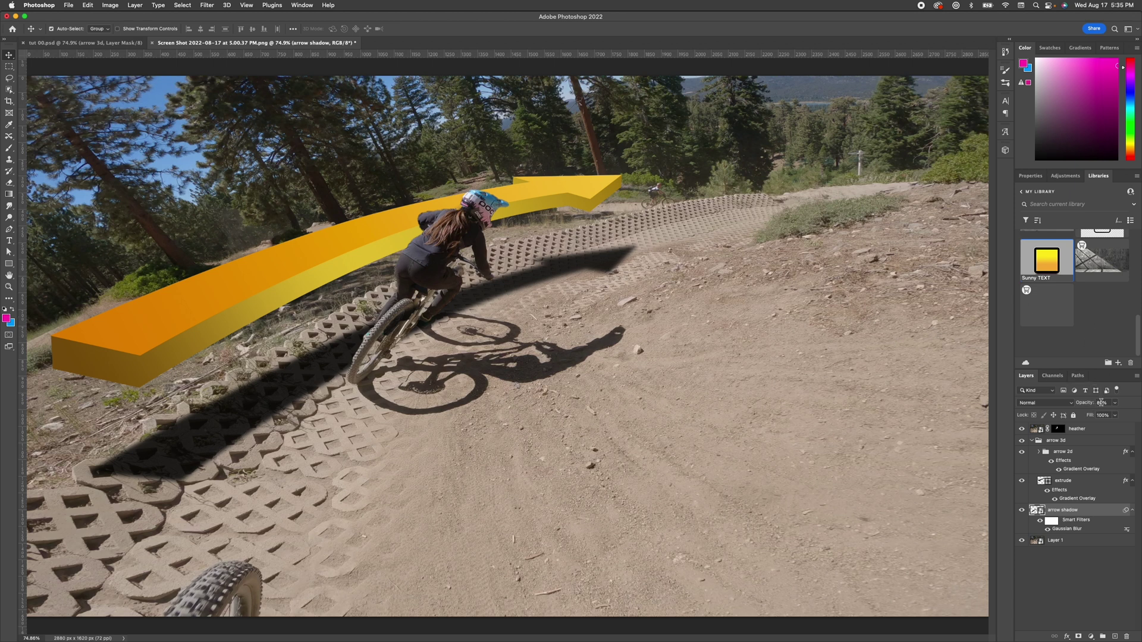
{"action": "key", "text": "7"}
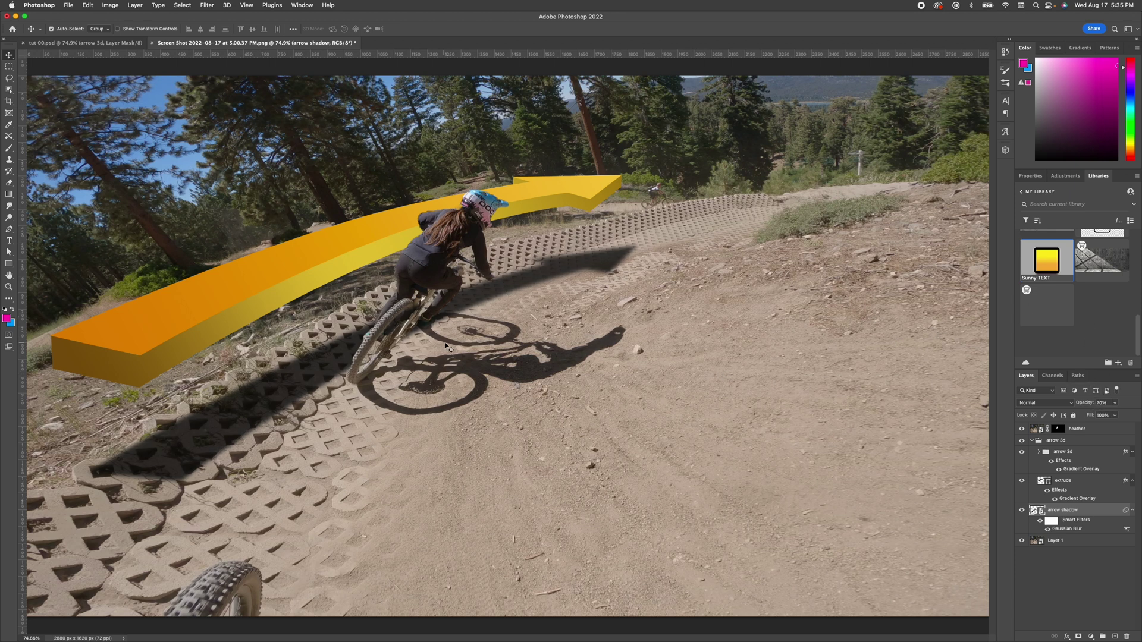
{"action": "key", "text": "Down"}
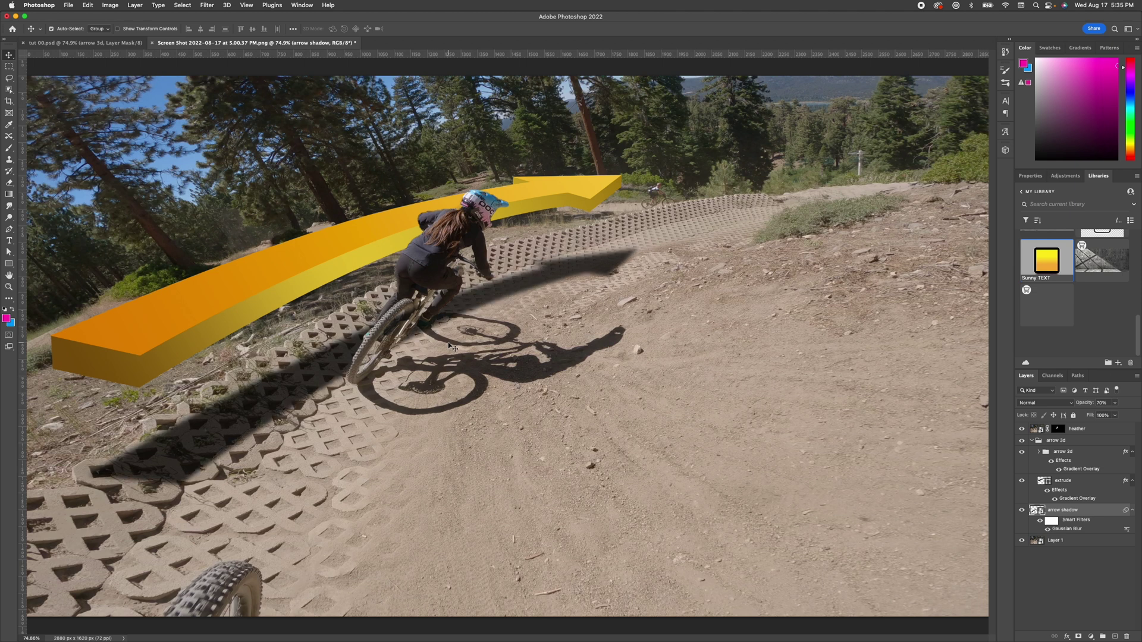
Step: Free-transform the shadow and rotate it slightly to sit under the arrow
{"action": "key", "text": "super+t"}
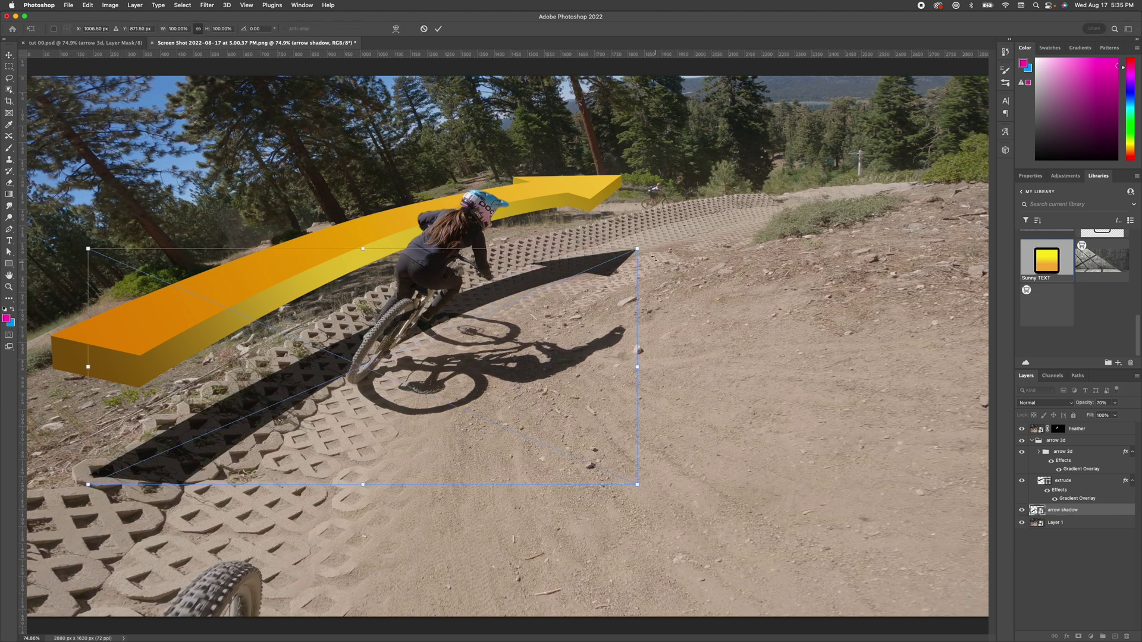
{"action": "left_click_drag", "start_coordinate": [652, 248], "coordinate": [657, 239]}
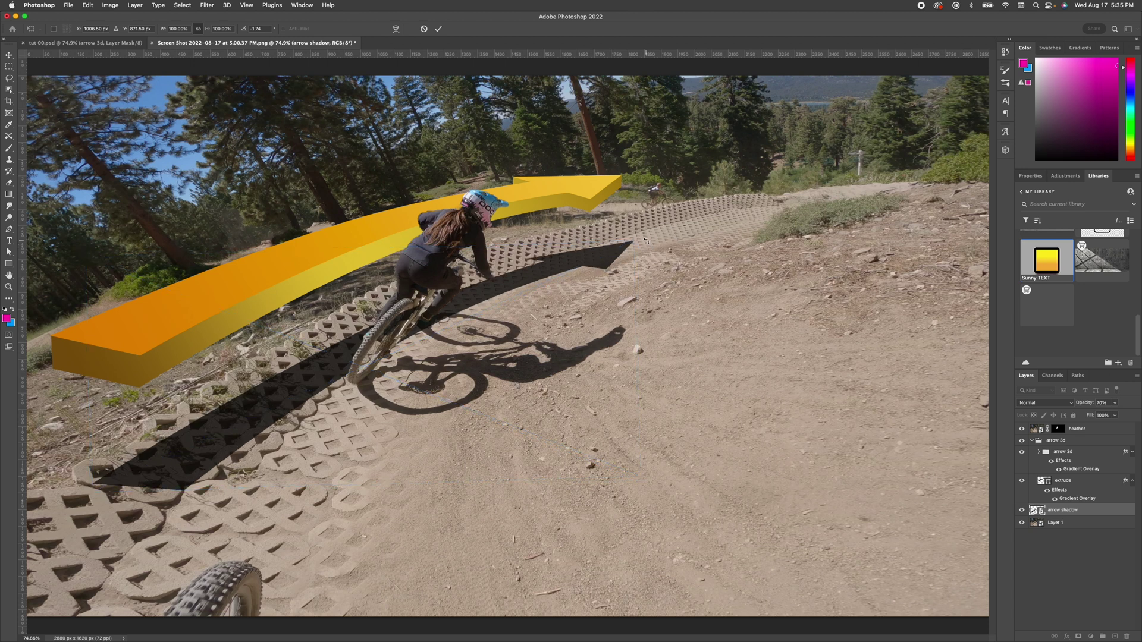
{"action": "key", "text": "Return"}
Step: Toggle the Gaussian Blur filter off and on to compare, then zoom out to view the whole image
{"action": "left_click", "coordinate": [1048, 528]}
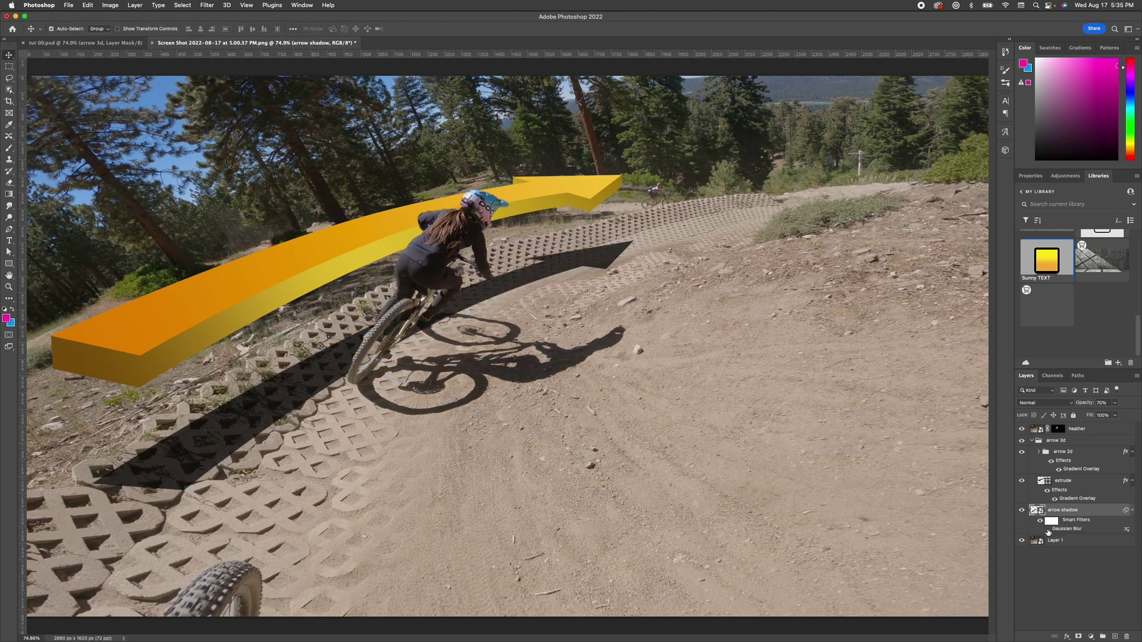
{"action": "left_click", "coordinate": [1049, 529]}
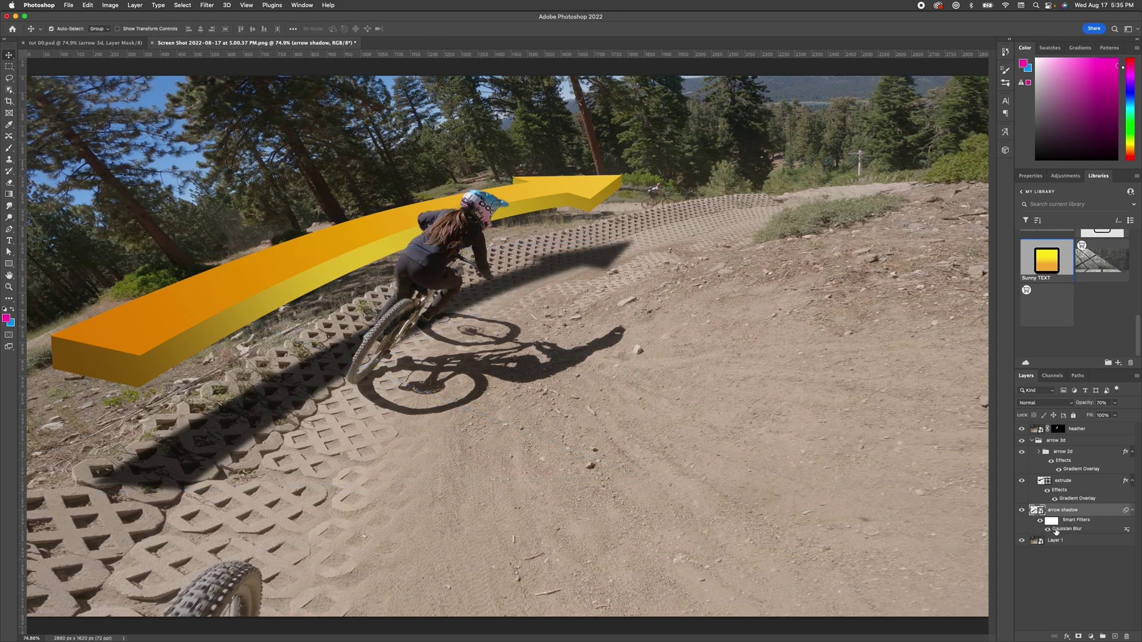
{"action": "key", "text": "space"}
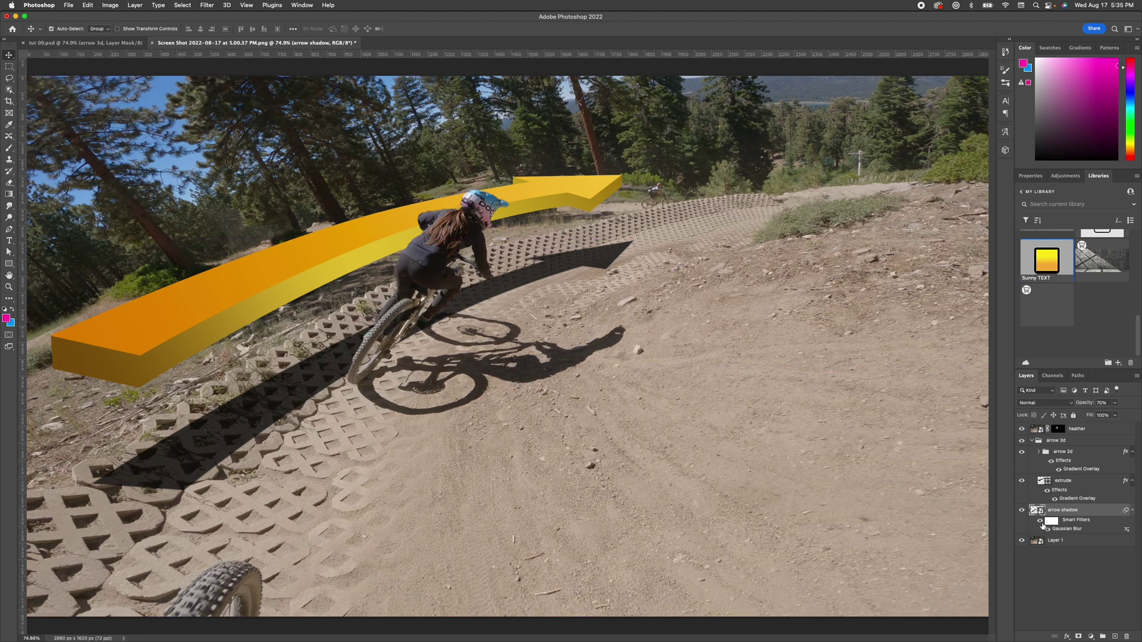
{"action": "key", "text": "space"}
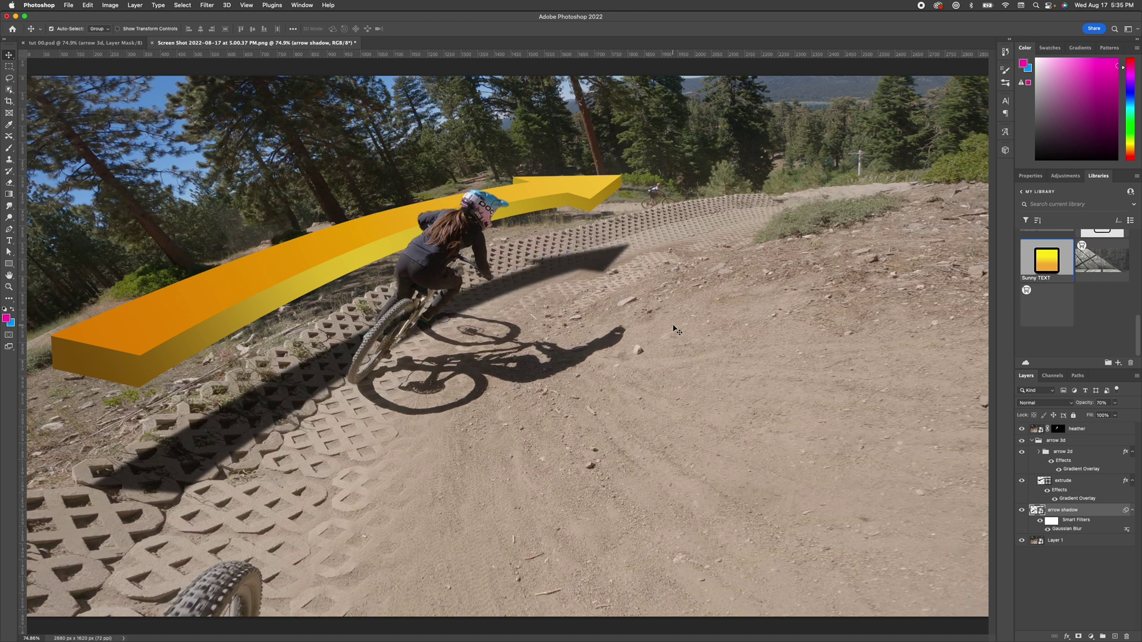
{"action": "key", "text": "super+minus"}
{"action": "key", "text": "super+minus"}
{"action": "key", "text": "super+minus"}
{"action": "key", "text": "super+minus"}
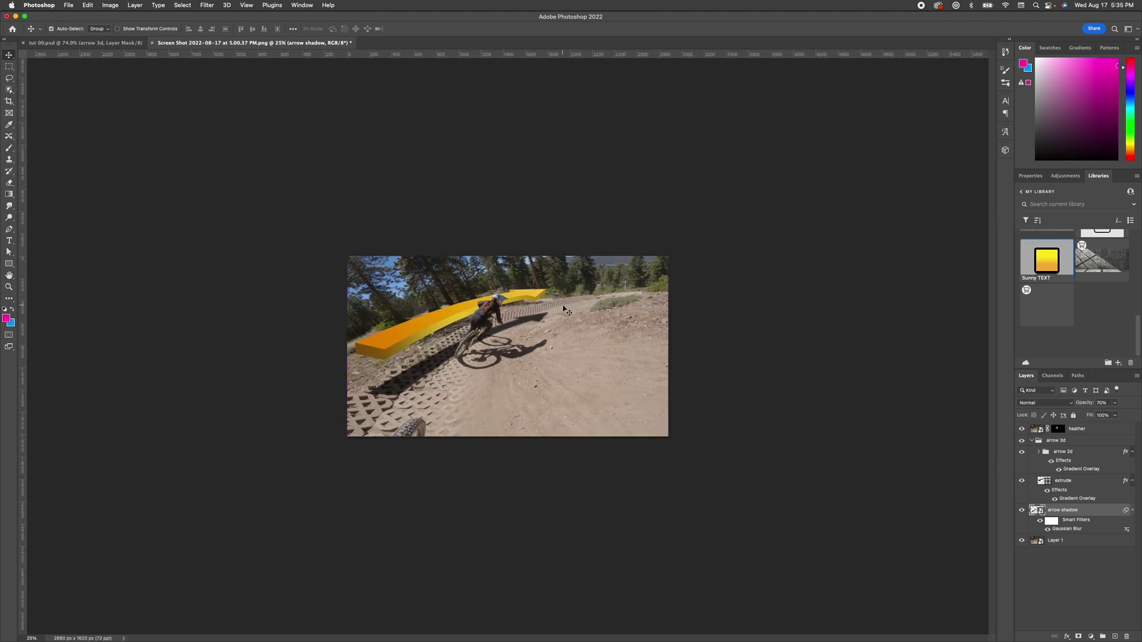
Step: Compare the shadow hidden and shown, then try opacities before settling on 56%
{"action": "left_click", "coordinate": [1023, 510]}
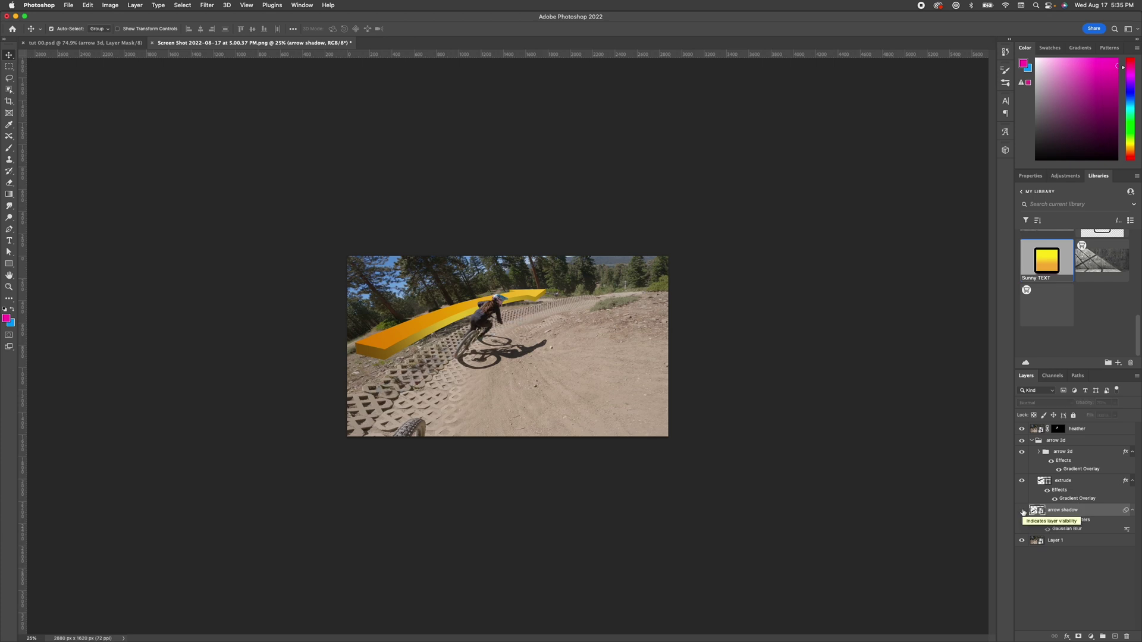
{"action": "left_click", "coordinate": [1023, 511]}
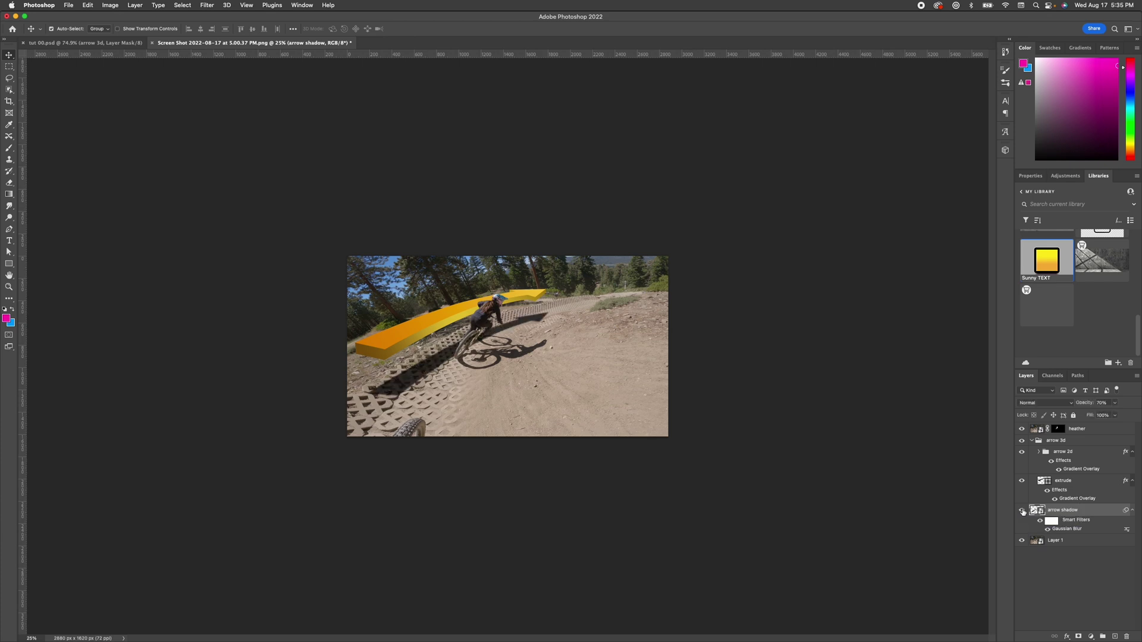
{"action": "key", "text": "5"}
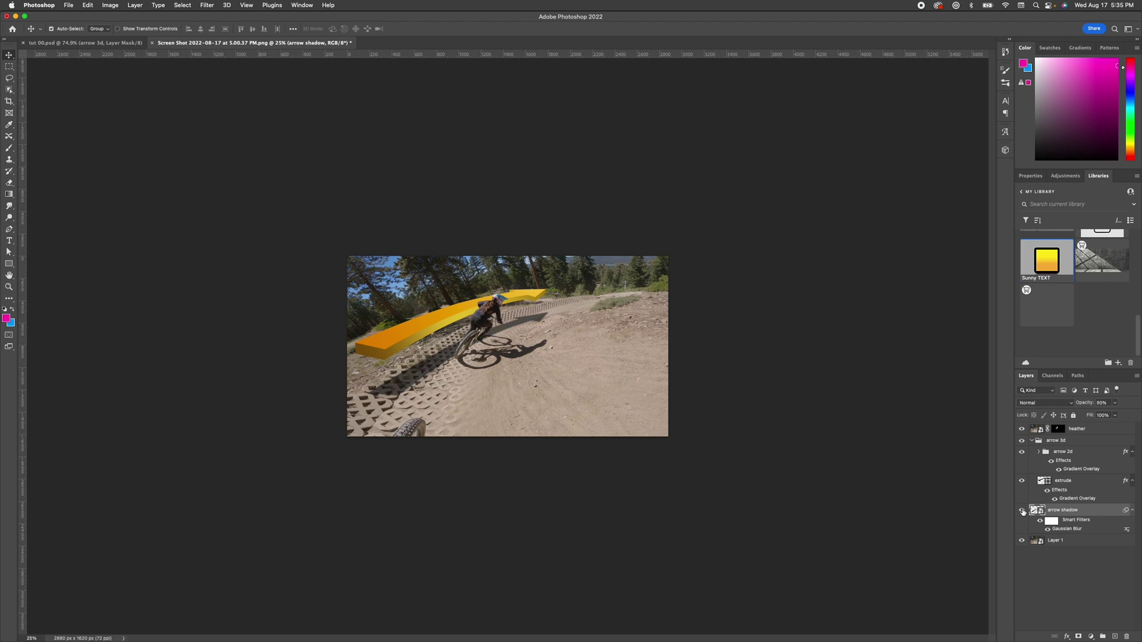
{"action": "key", "text": "6"}
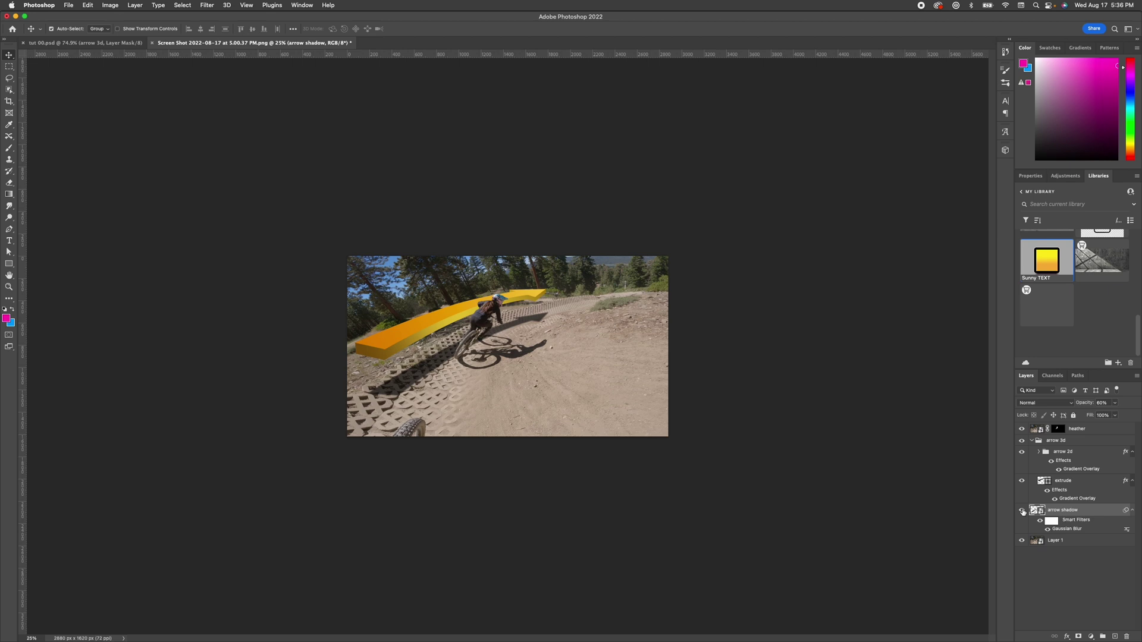
{"action": "key", "text": "2"}
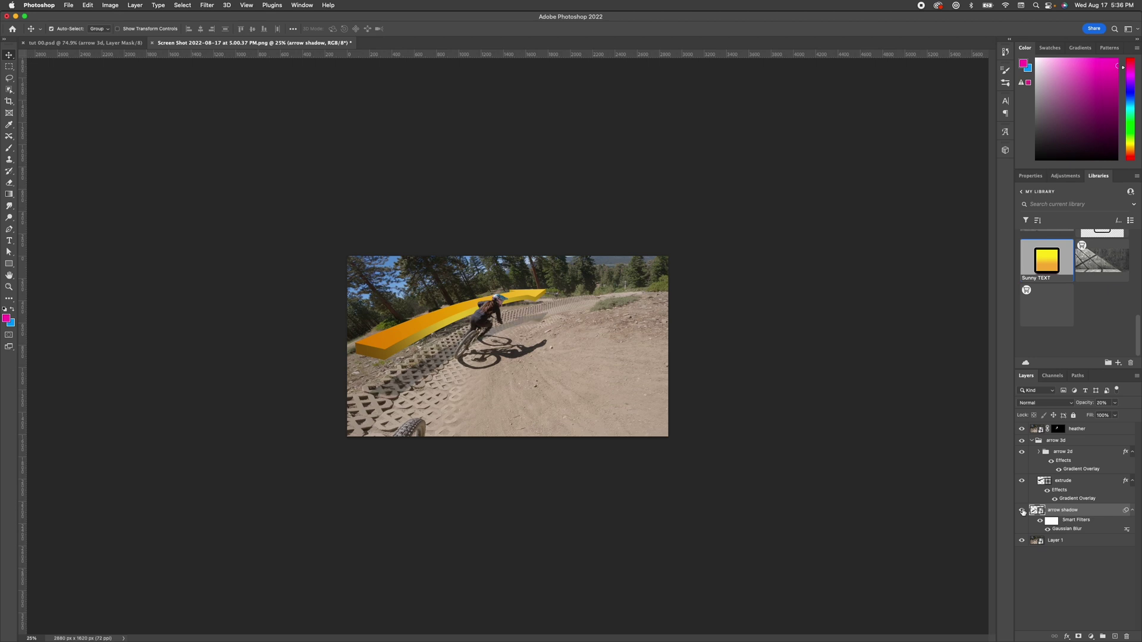
{"action": "key", "text": "5"}
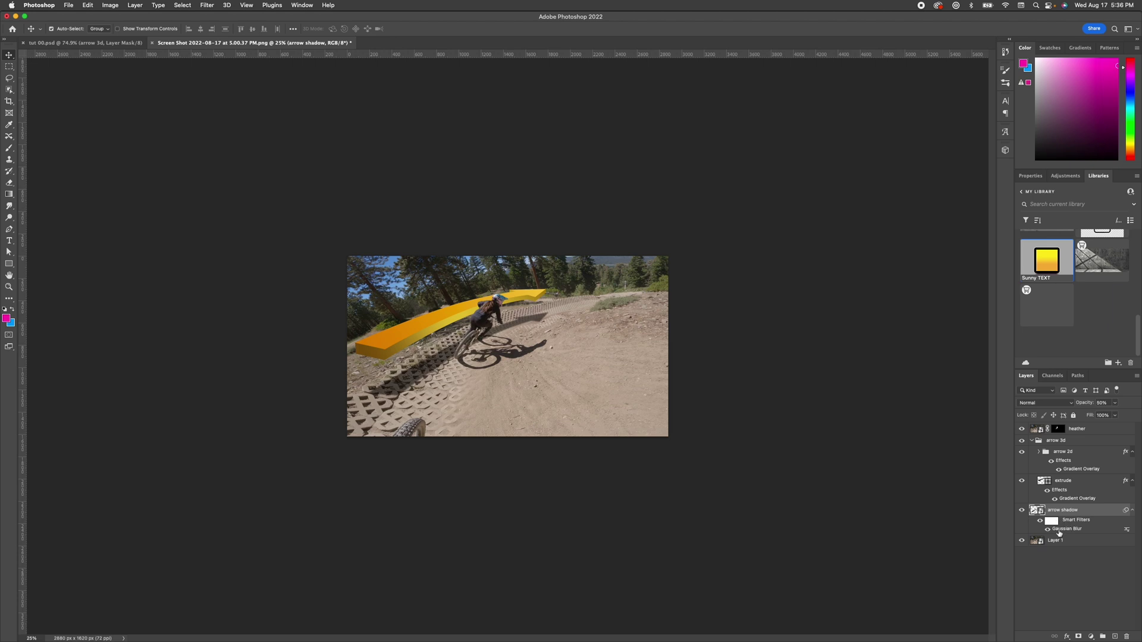
{"action": "key", "text": "space"}
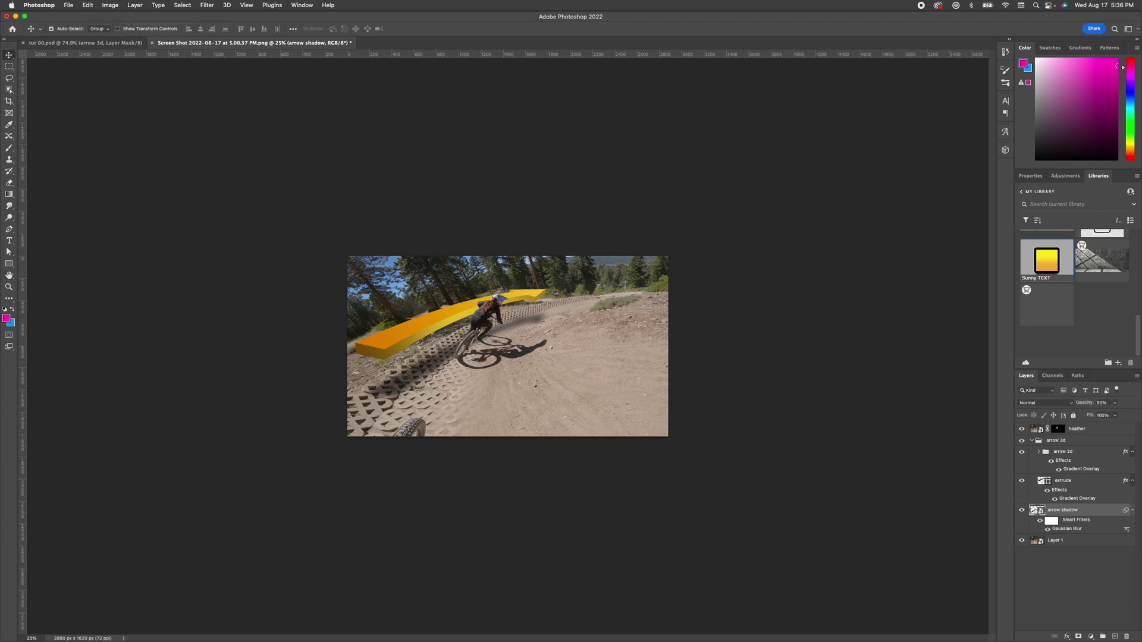
{"action": "key", "text": "5"}
{"action": "key", "text": "6"}
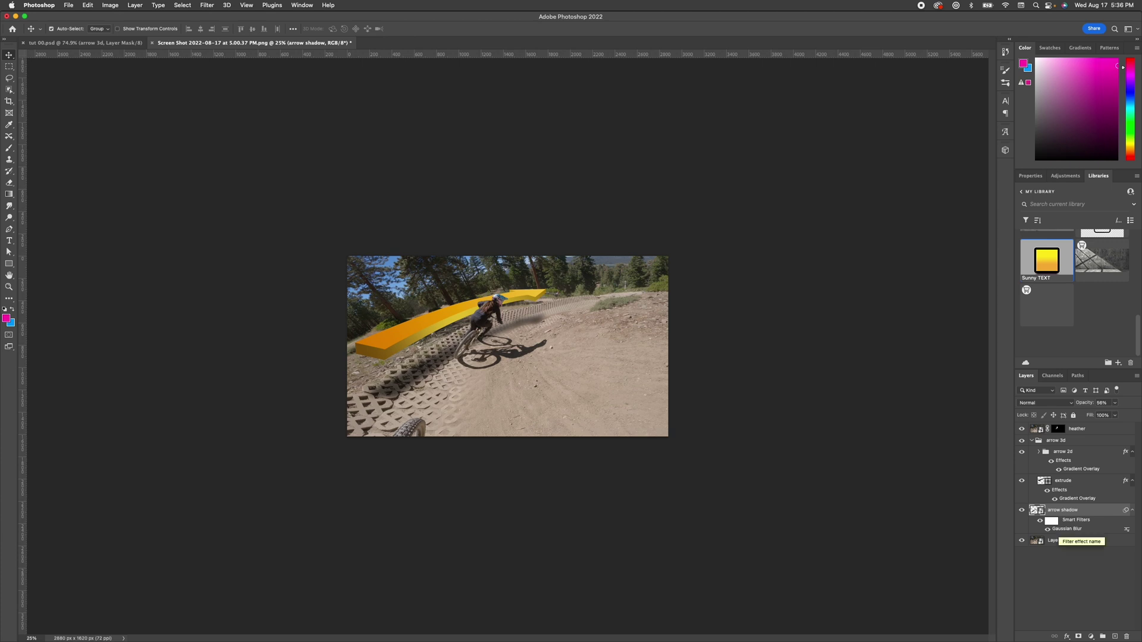
Step: Zoom out to 25%, paste a text layer and retype it as 'THE ENNNNNNNNNNND'
{"action": "key", "text": "super+minus"}
{"action": "key", "text": "super+minus"}
{"action": "key", "text": "super+minus"}
{"action": "key", "text": "super+minus"}
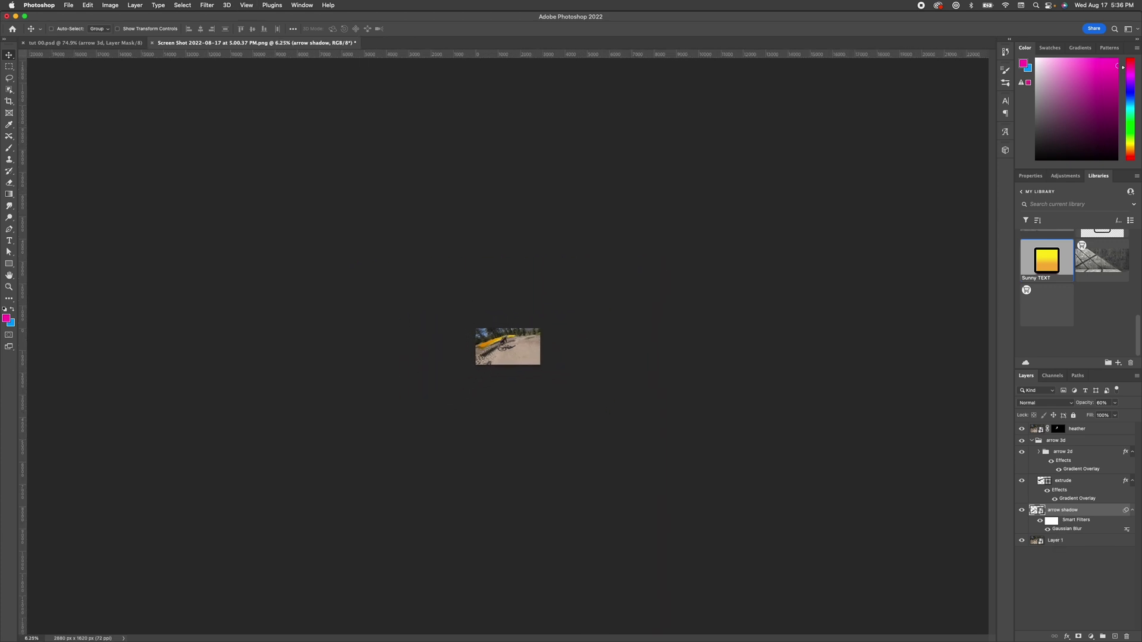
{"action": "key", "text": "super+plus"}
{"action": "key", "text": "super+plus"}
{"action": "key", "text": "super+plus"}
{"action": "key", "text": "super+plus"}
{"action": "key", "text": "super+plus"}
{"action": "key", "text": "super+plus"}
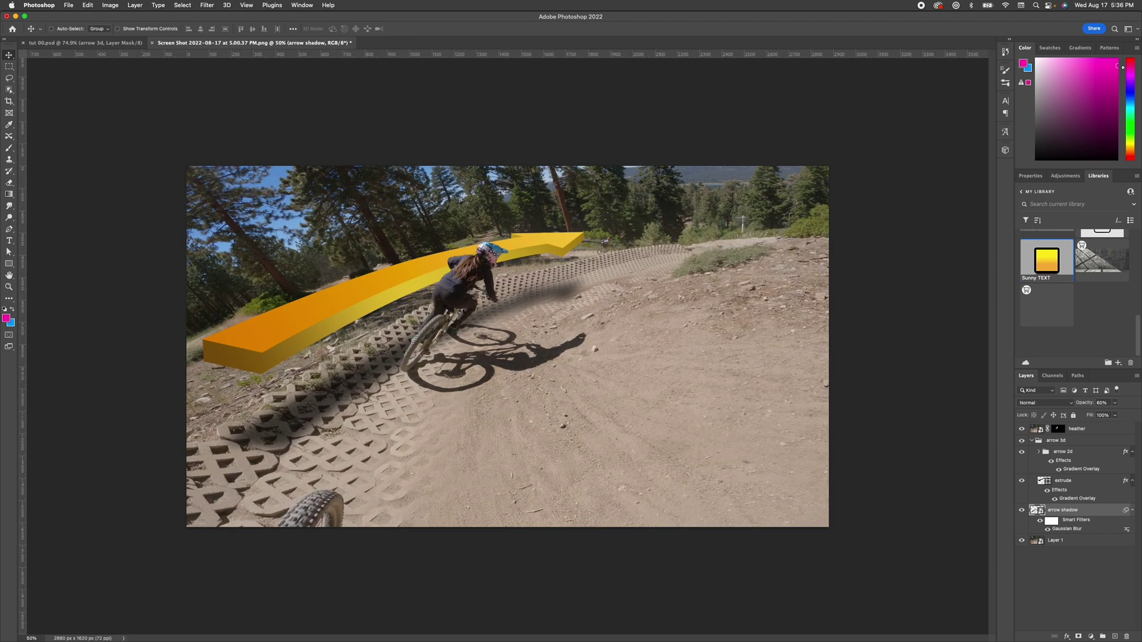
{"action": "key", "text": "space"}
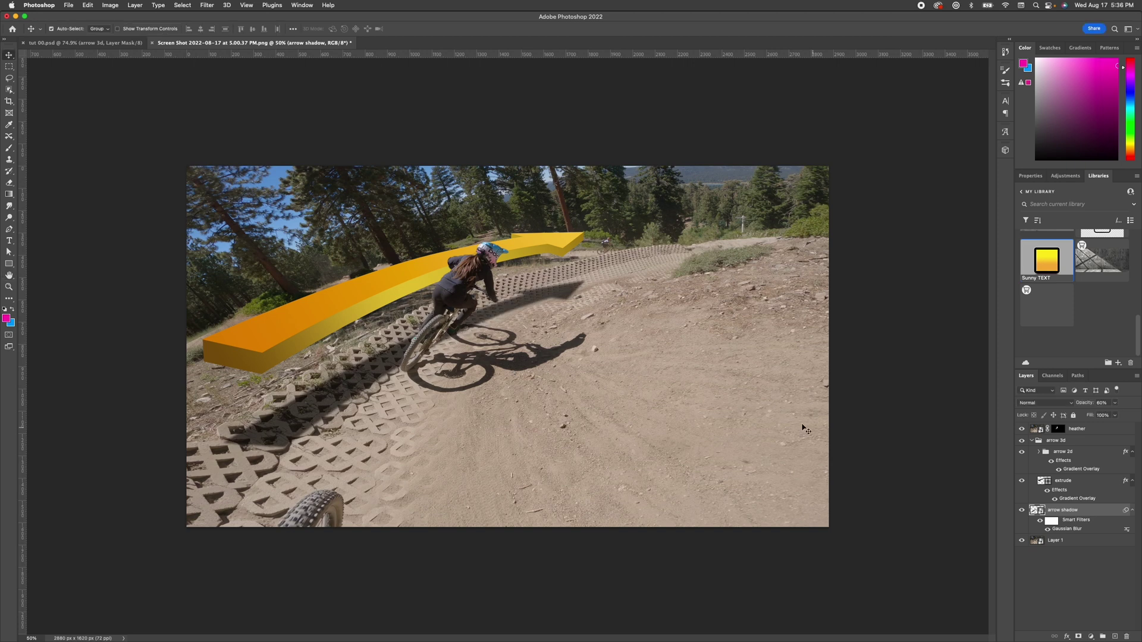
{"action": "key", "text": "super+minus"}
{"action": "key", "text": "super+minus"}
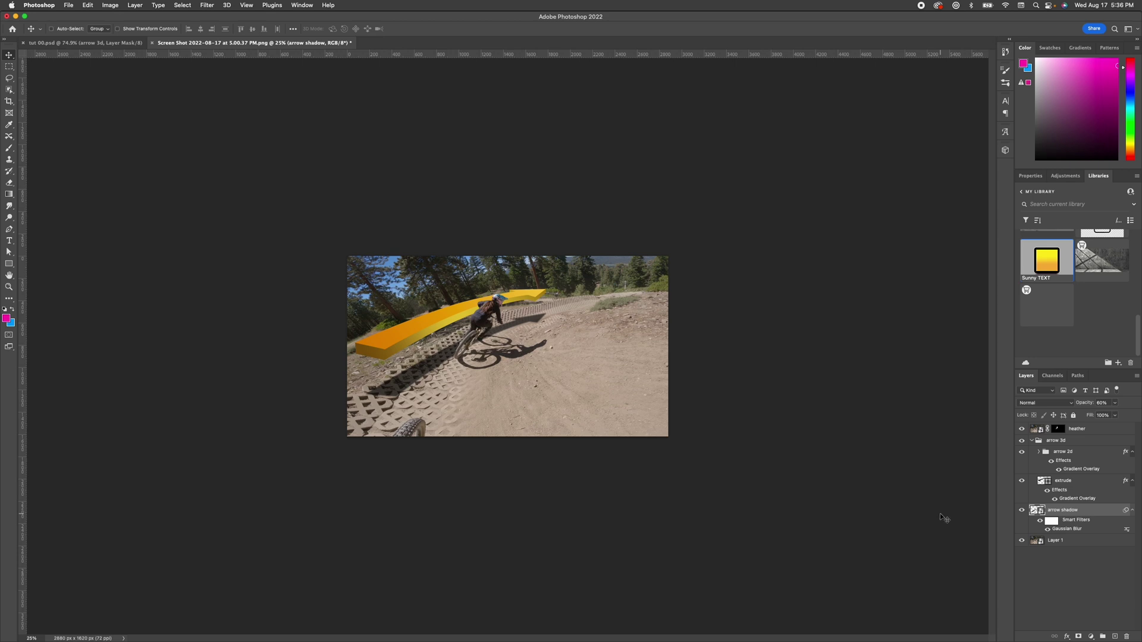
{"action": "key", "text": "super+v"}
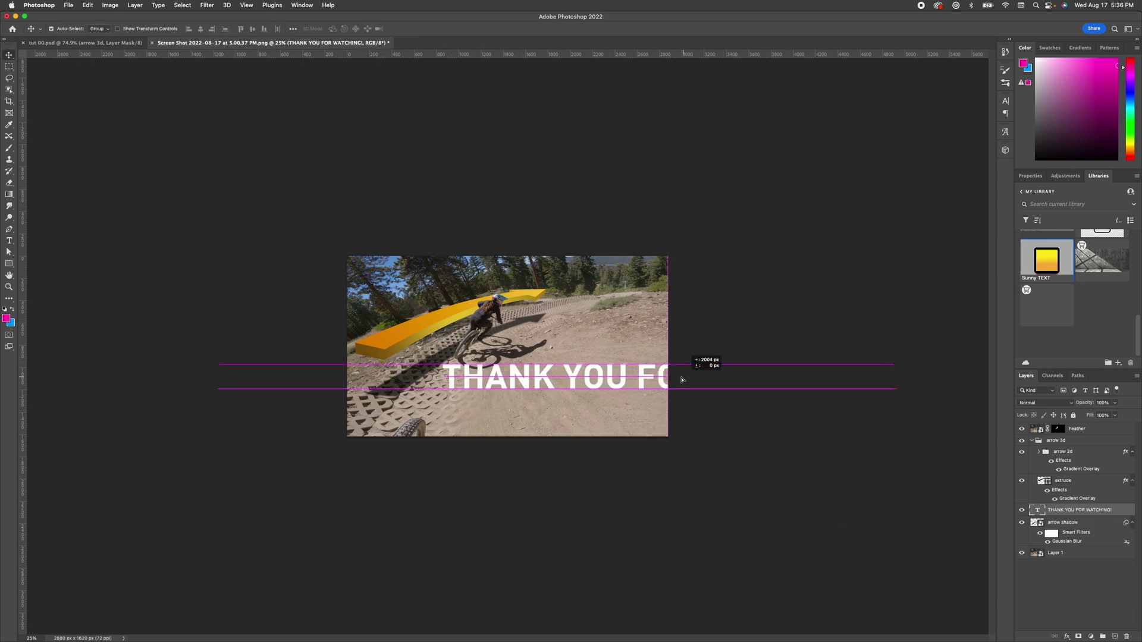
{"action": "type", "text": "THE ENNNNNNNNNNND"}
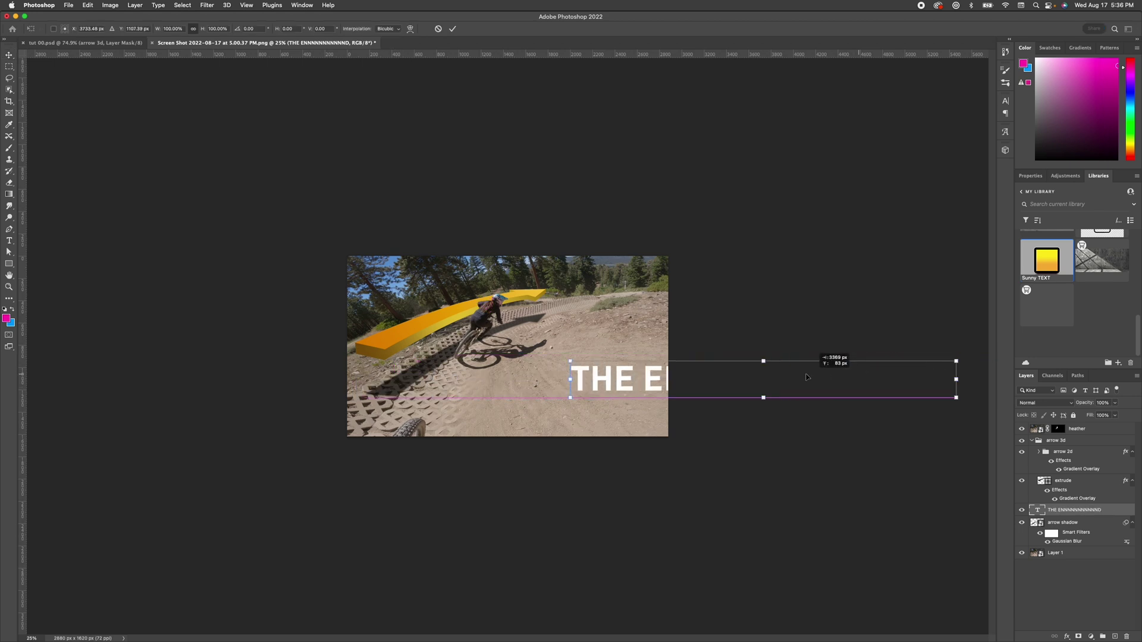